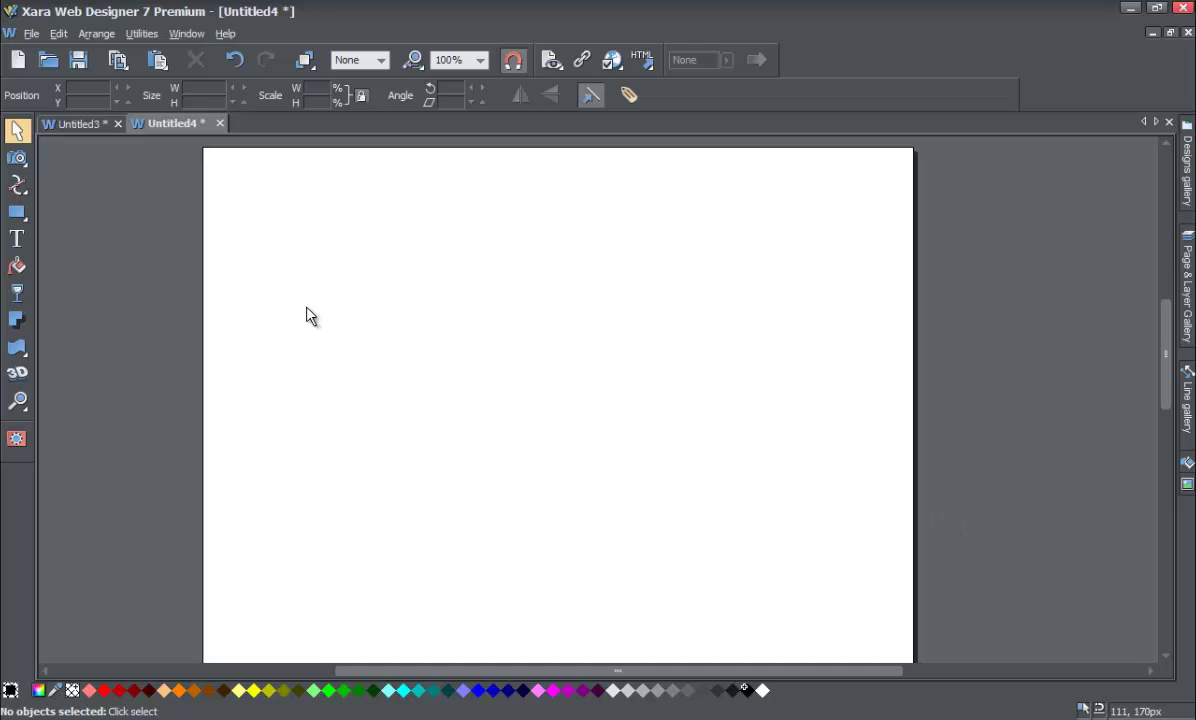
- Start a text line on the page reading 'This is a Xara Web Designer Tutorial.'
click(17, 238)
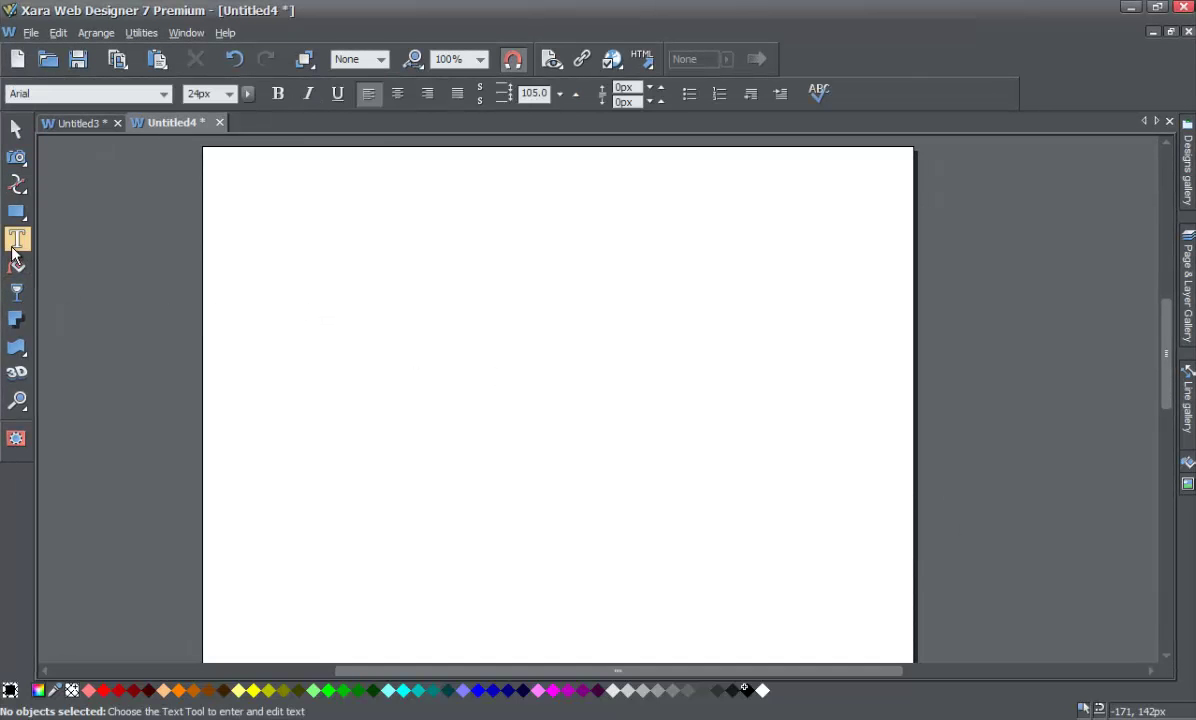
click(299, 327)
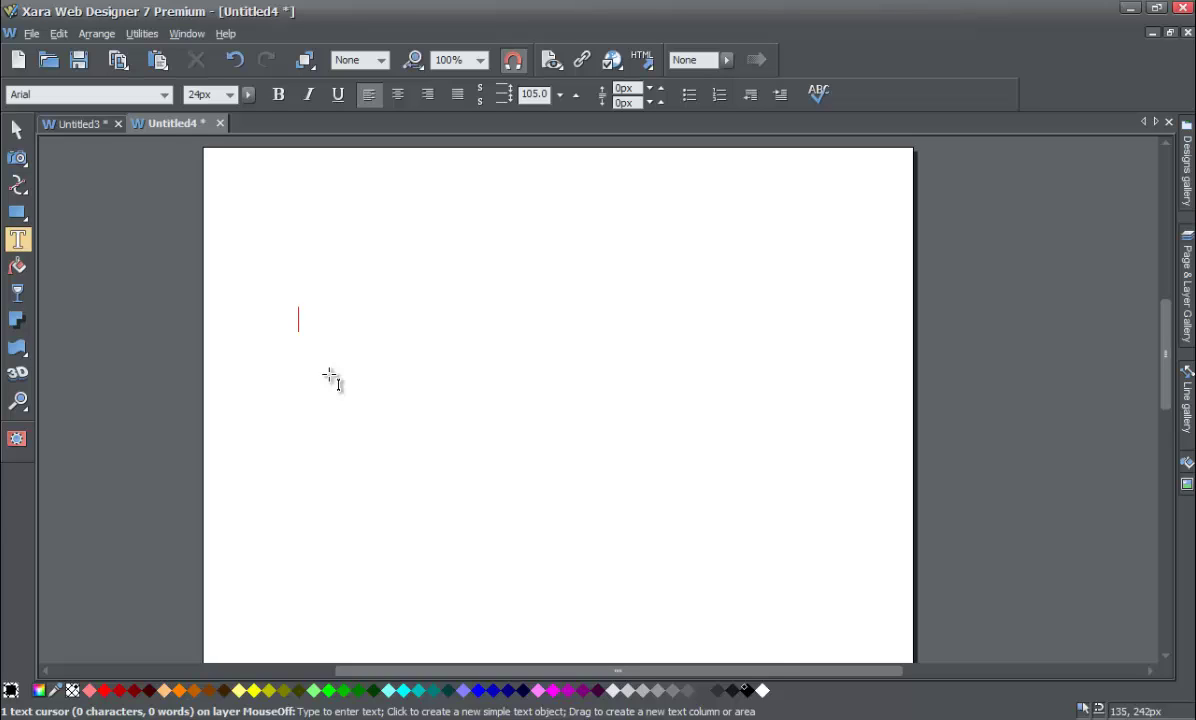
text(This is )
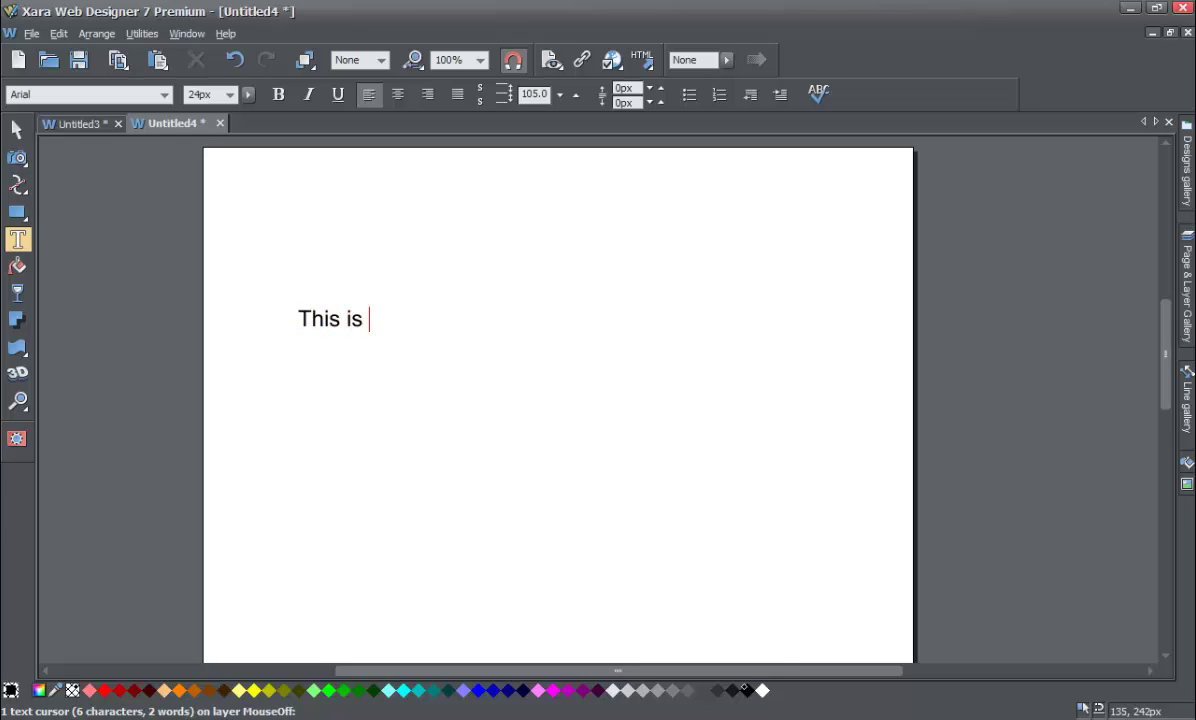
text(a Xara WE)
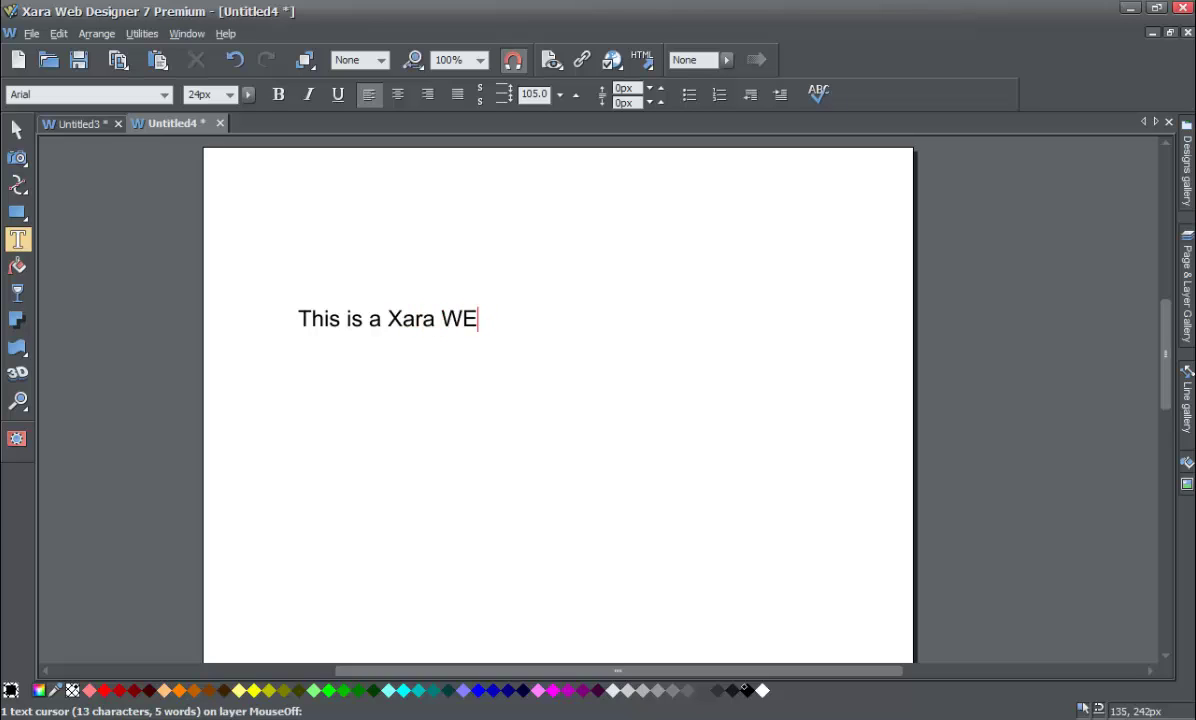
key(BackSpace)
text(eb Designer )
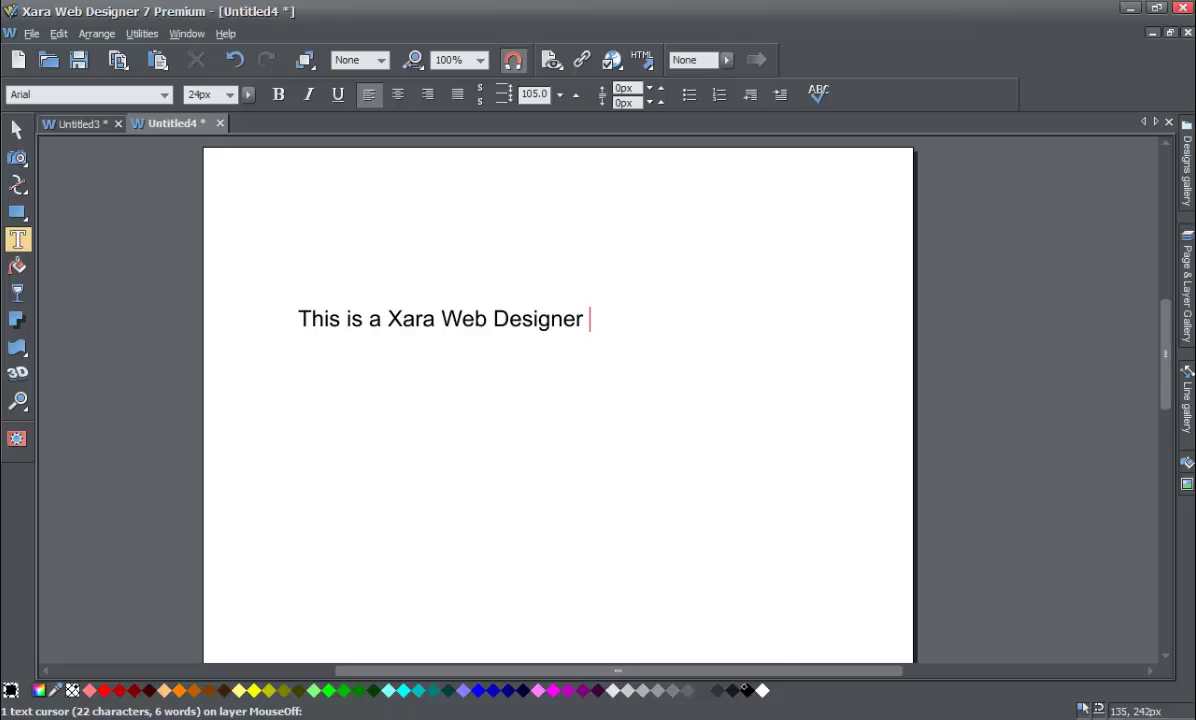
text(Tutorial)
key(BackSpace)
text(al)
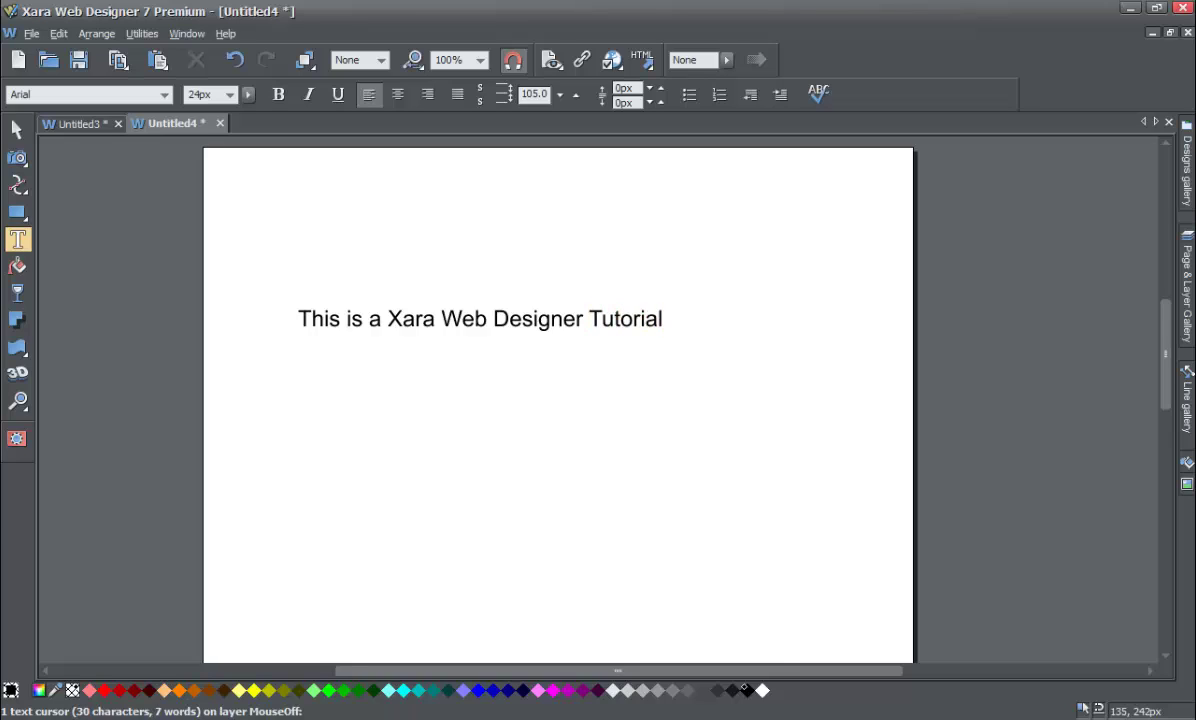
text(. )
text(This is a)
text( Xara Web )
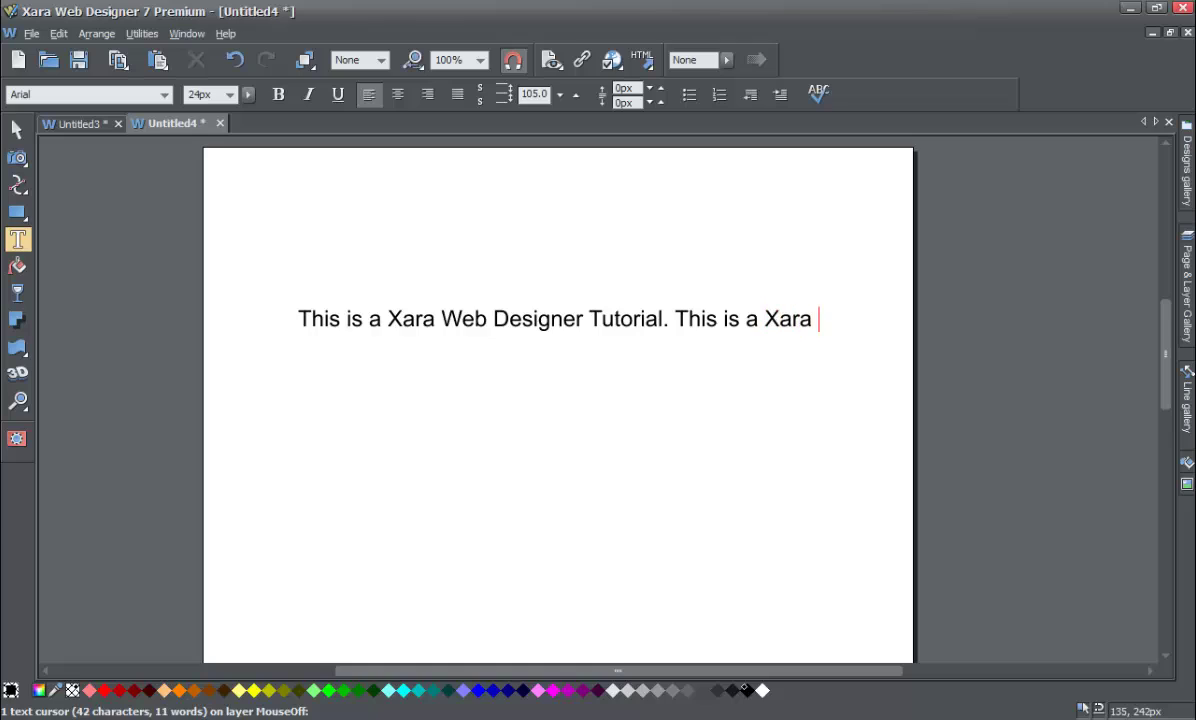
text(Designer)
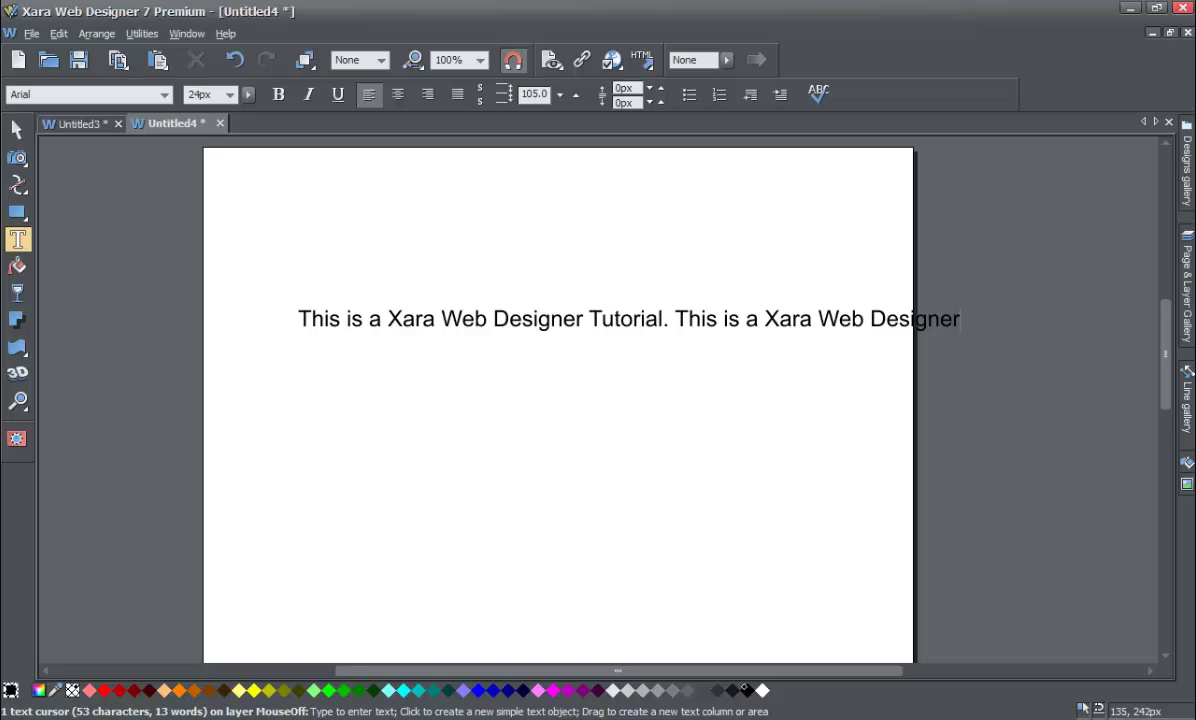
key(BackSpace)
key(BackSpace)
key(BackSpace)
key(BackSpace)
key(BackSpace)
key(BackSpace)
key(BackSpace)
key(BackSpace)
key(BackSpace)
key(BackSpace)
key(BackSpace)
key(BackSpace)
key(BackSpace)
key(BackSpace)
key(BackSpace)
key(BackSpace)
key(BackSpace)
key(BackSpace)
key(BackSpace)
key(BackSpace)
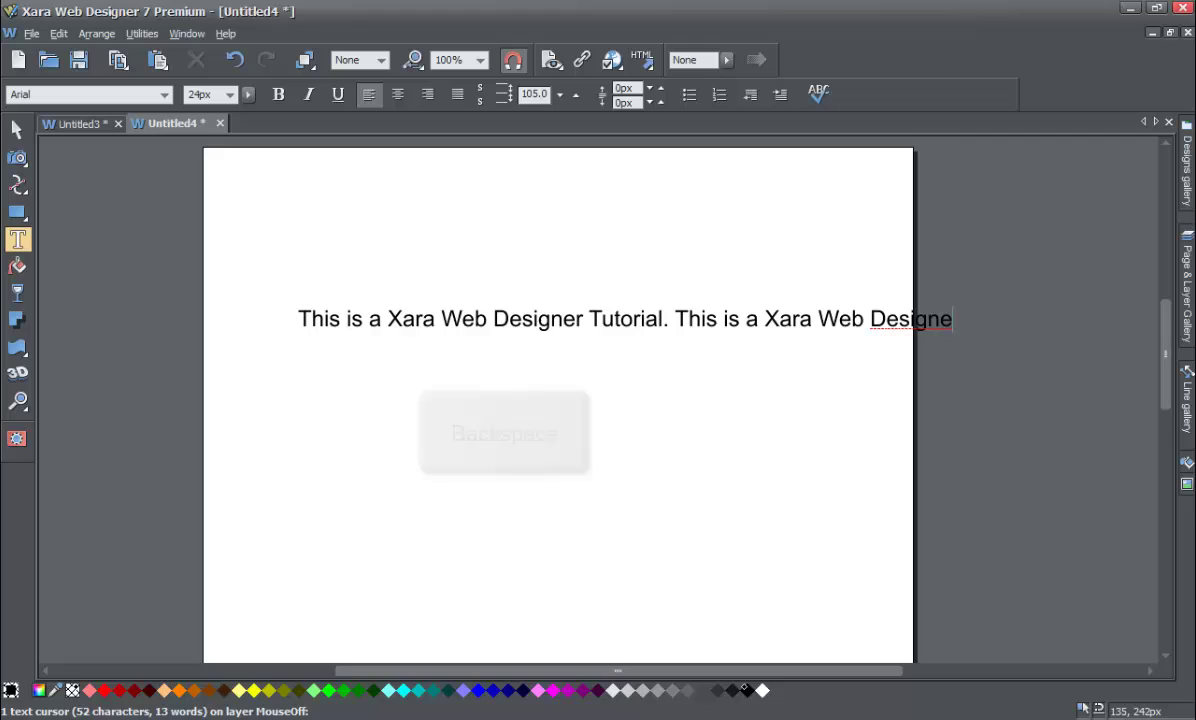
key(BackSpace)
key(BackSpace)
key(BackSpace)
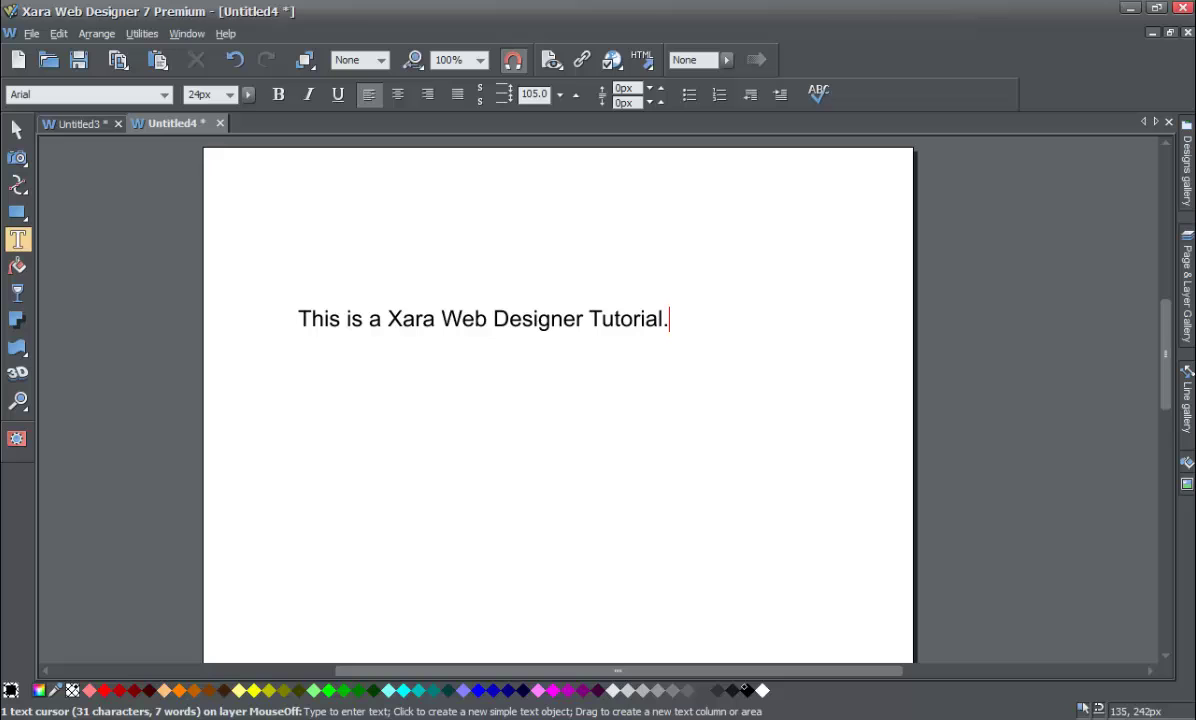
- Add two lines of filler text below the tutorial sentence
key(Return)
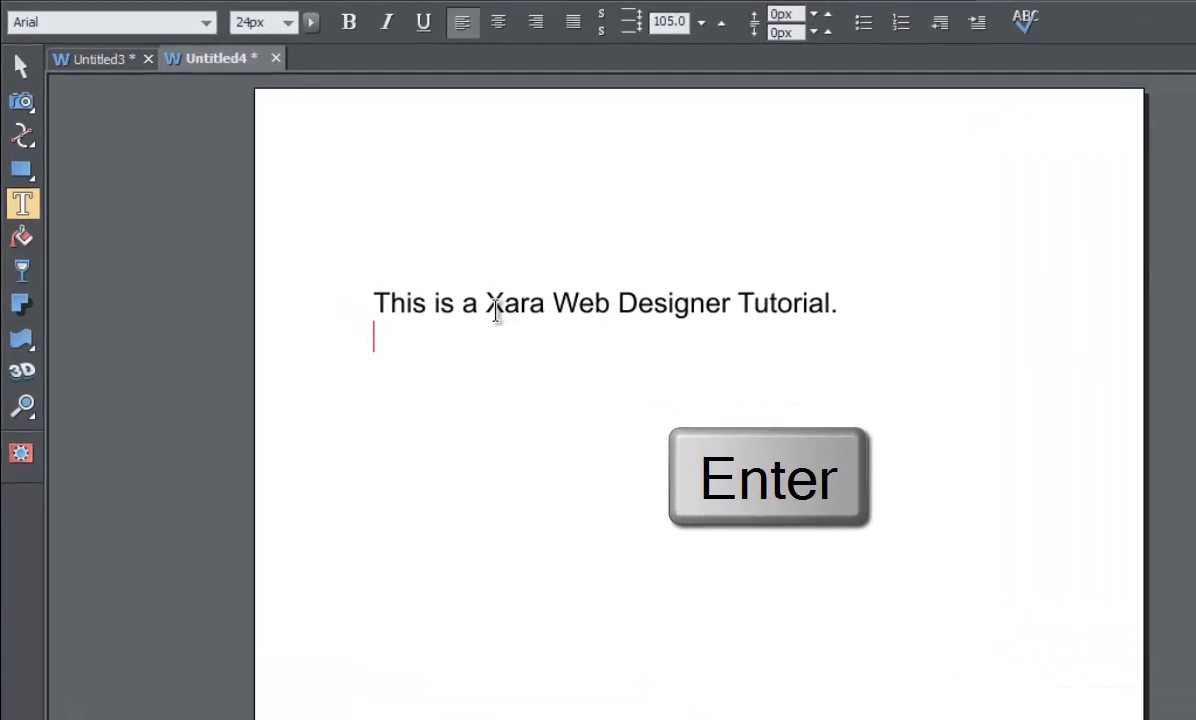
text(gfsgdfgfdfa)
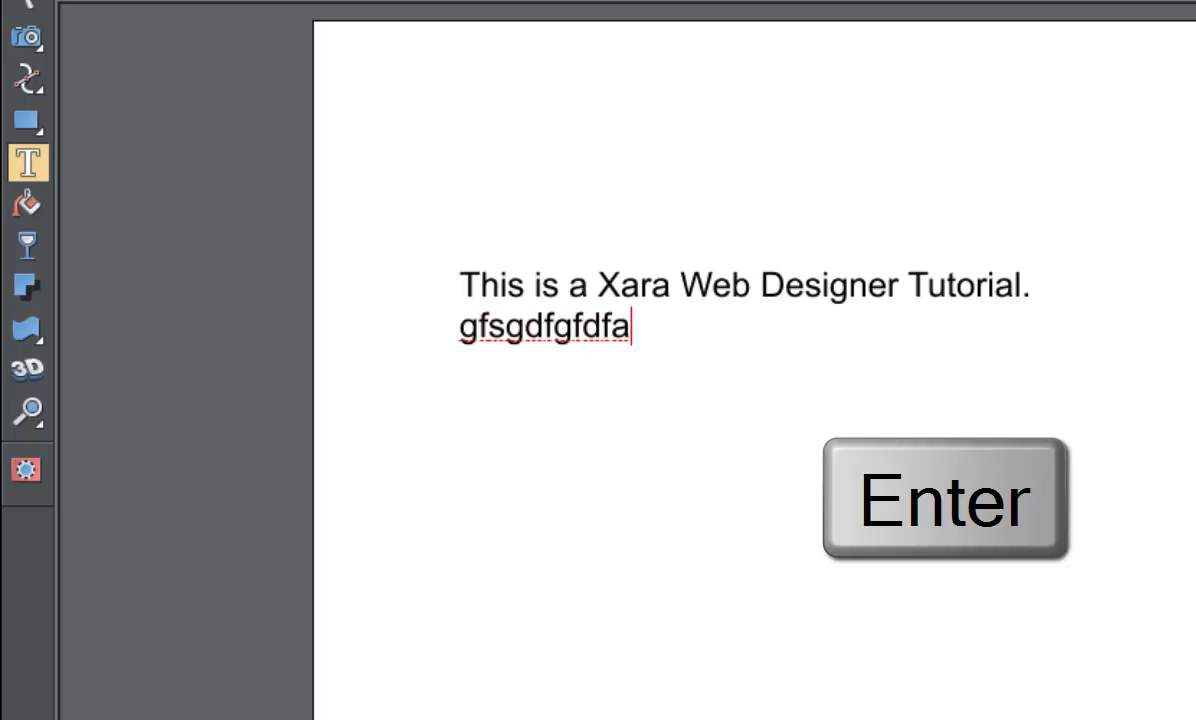
key(Return)
text(asdfsafdfadf)
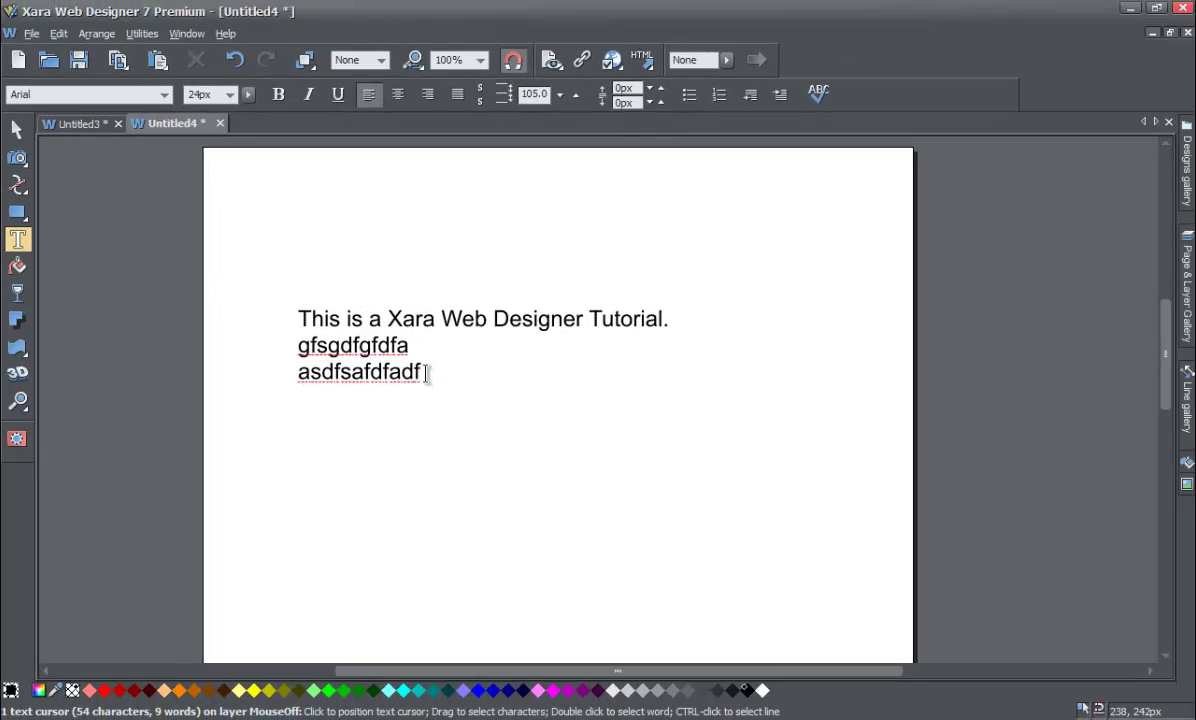
- Delete the two selected filler lines, then delete the tutorial sentence as a whole object
drag(426, 372, 293, 345)
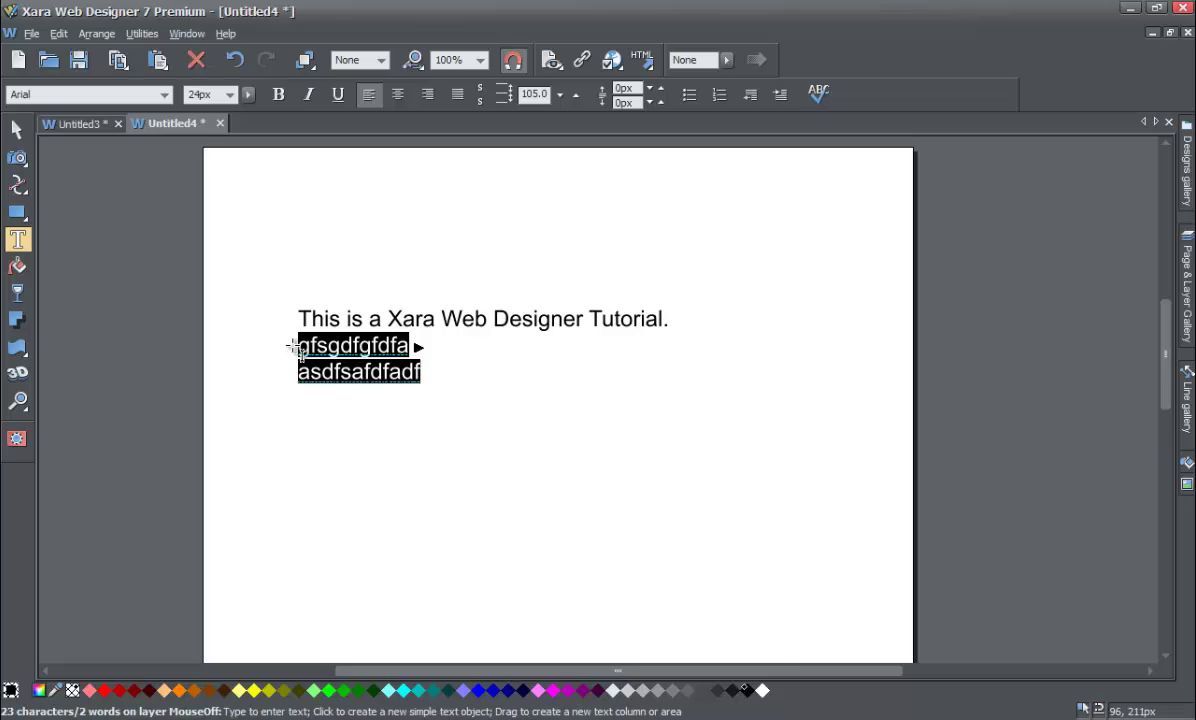
key(Delete)
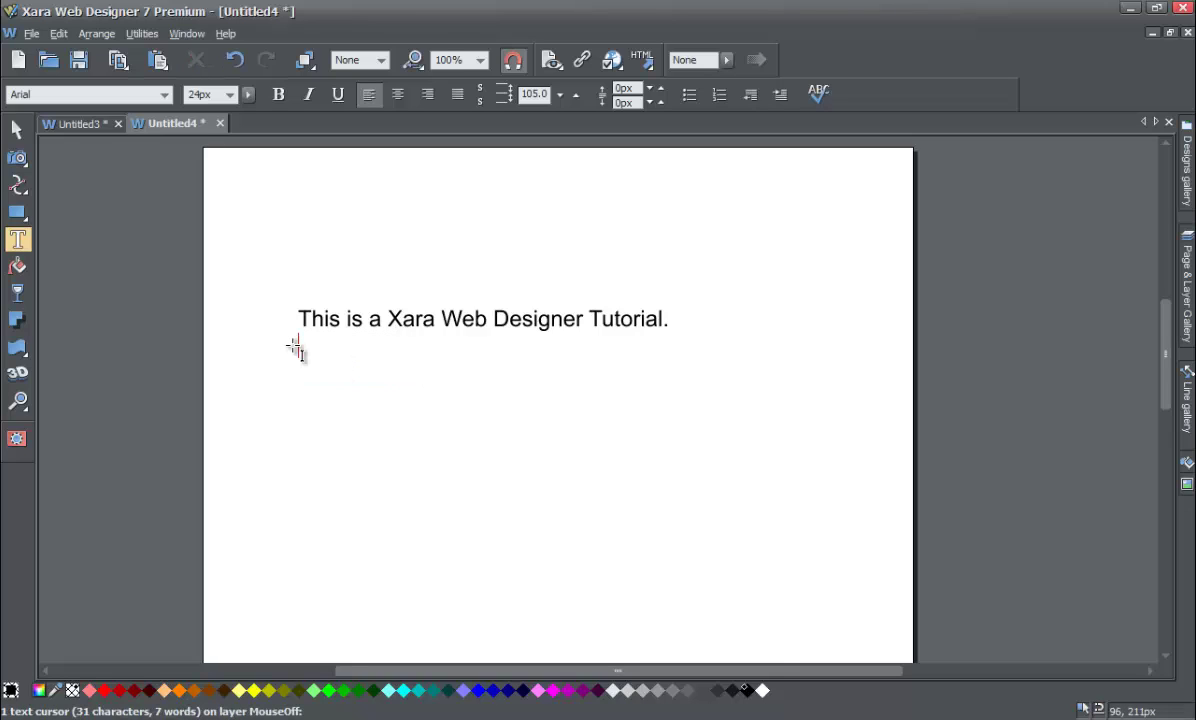
click(18, 131)
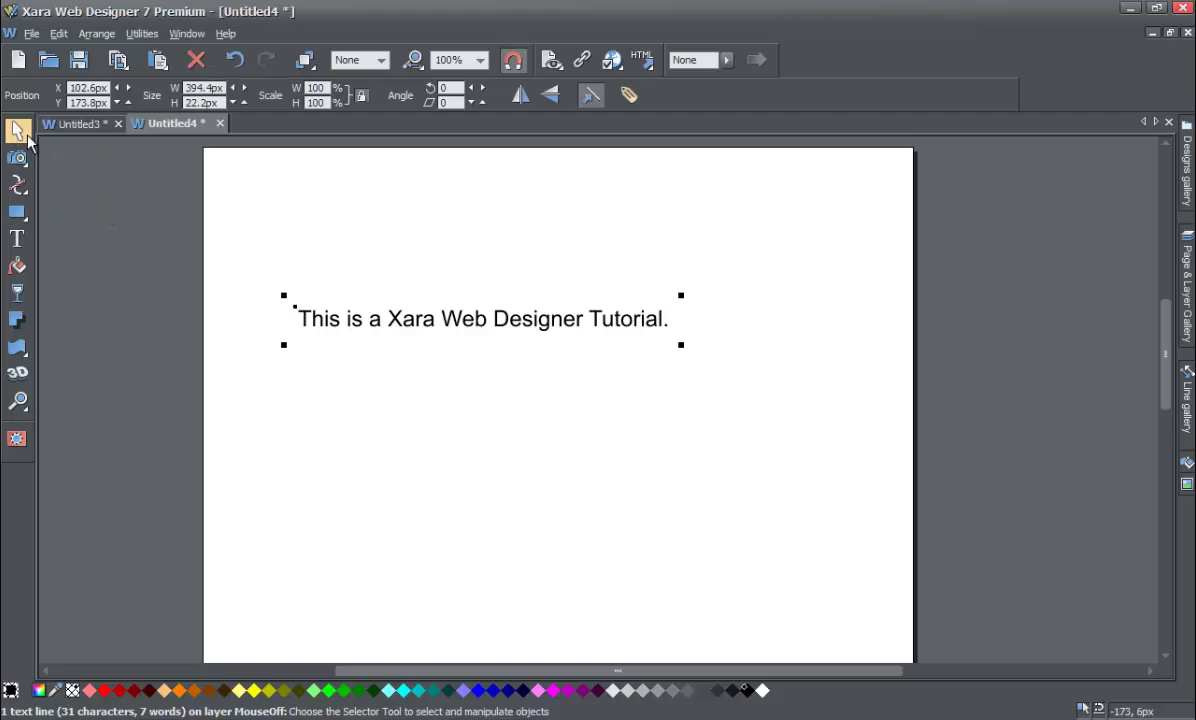
key(Delete)
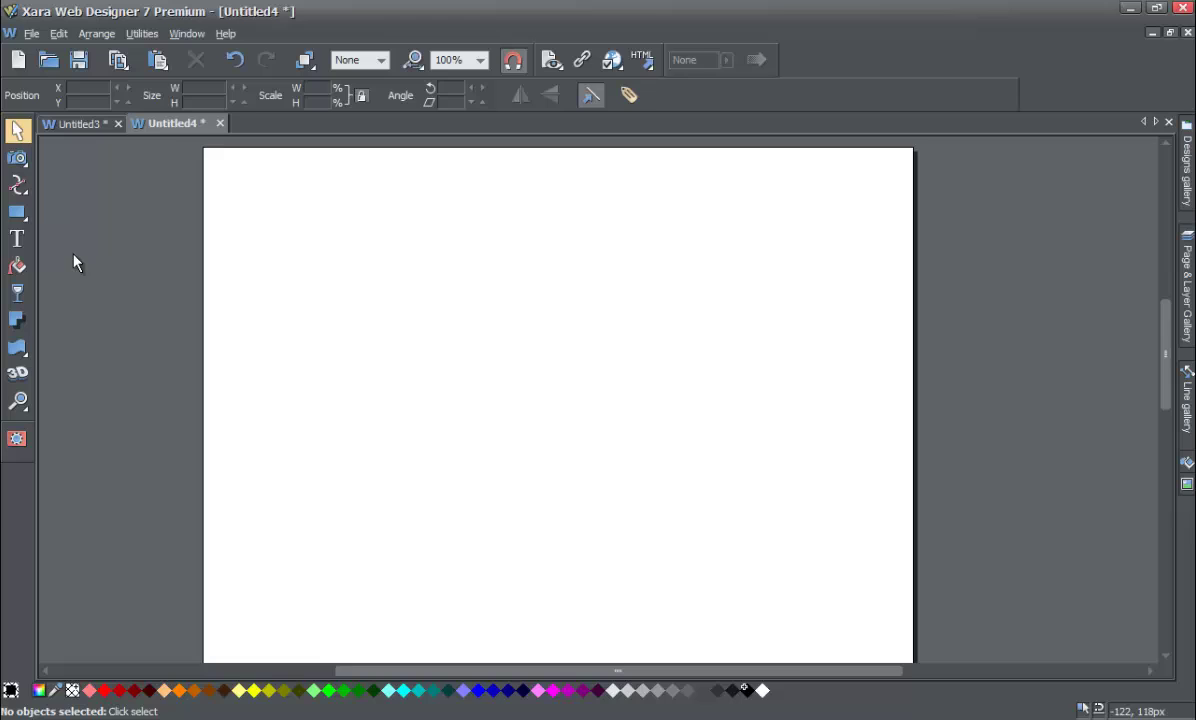
- Draw a text column, type 'This is a Xara Web Designer Tutorial' in it, and select the text
click(18, 240)
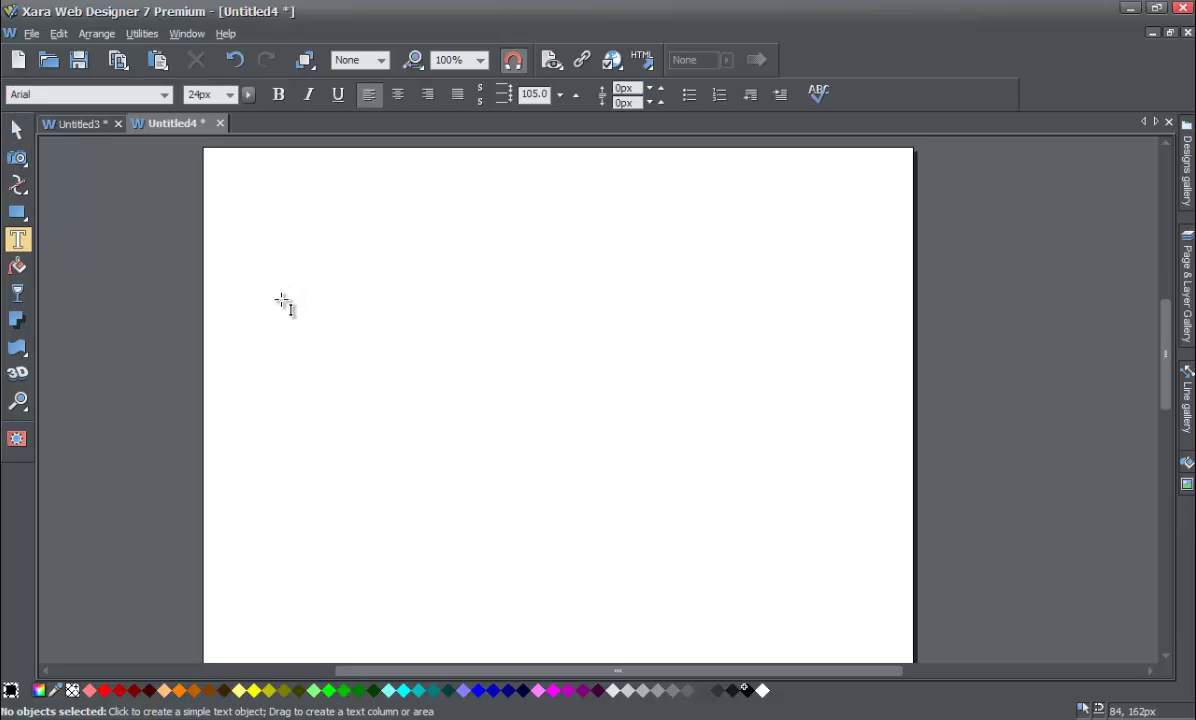
drag(282, 300, 557, 516)
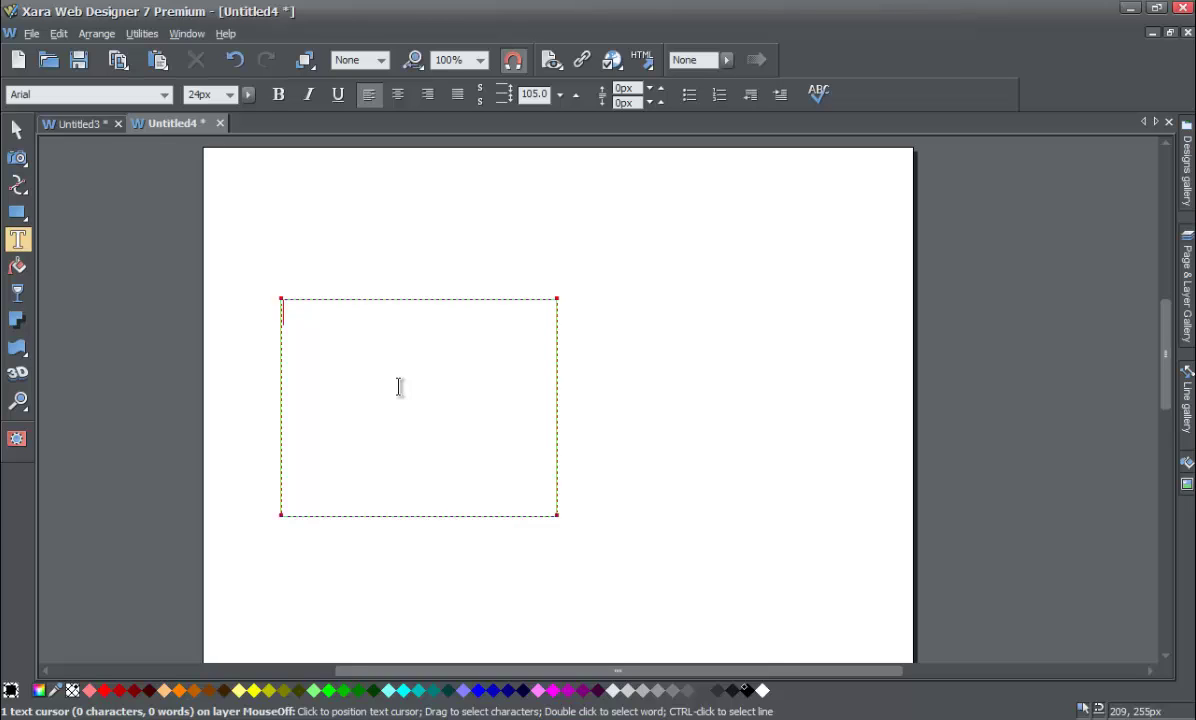
text(T)
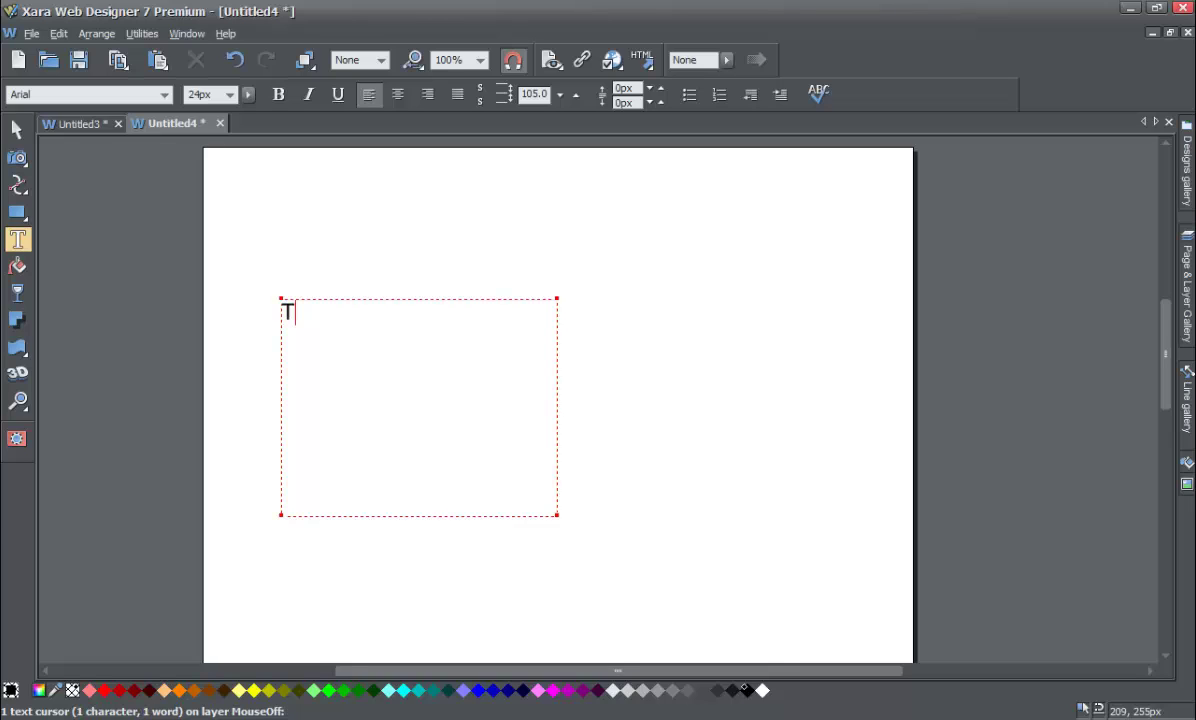
text(his is a x)
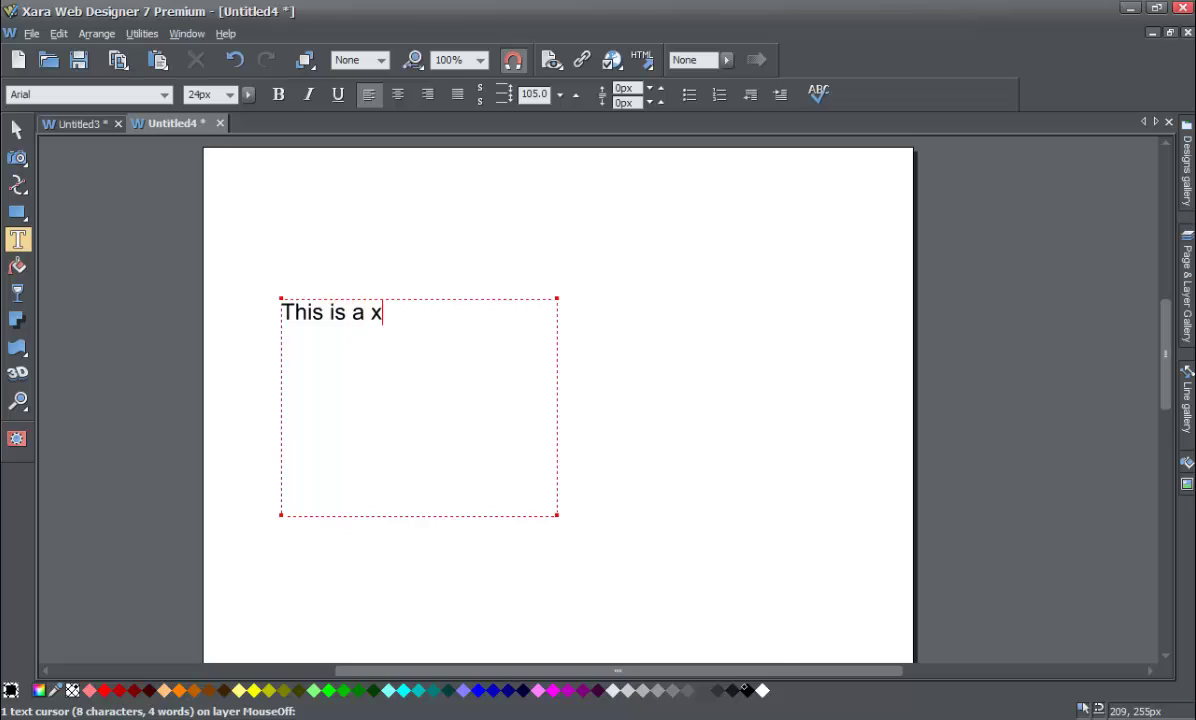
key(BackSpace)
text(Xara Web Designer Tutri)
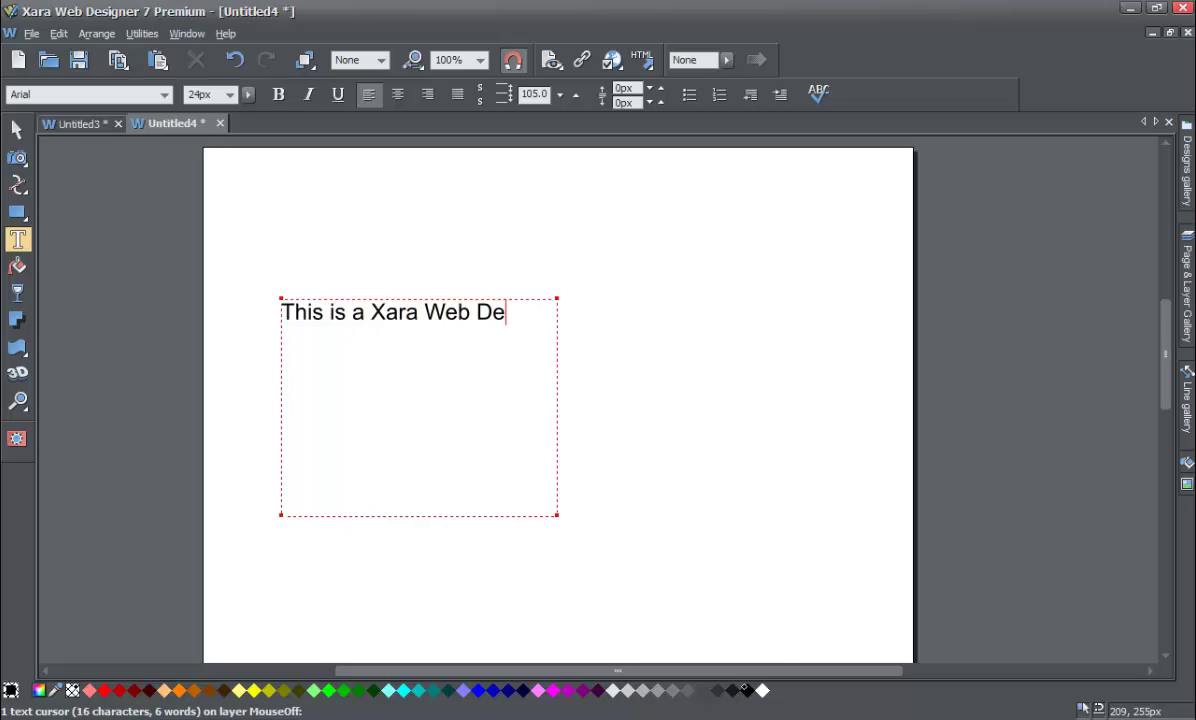
key(BackSpace)
key(BackSpace)
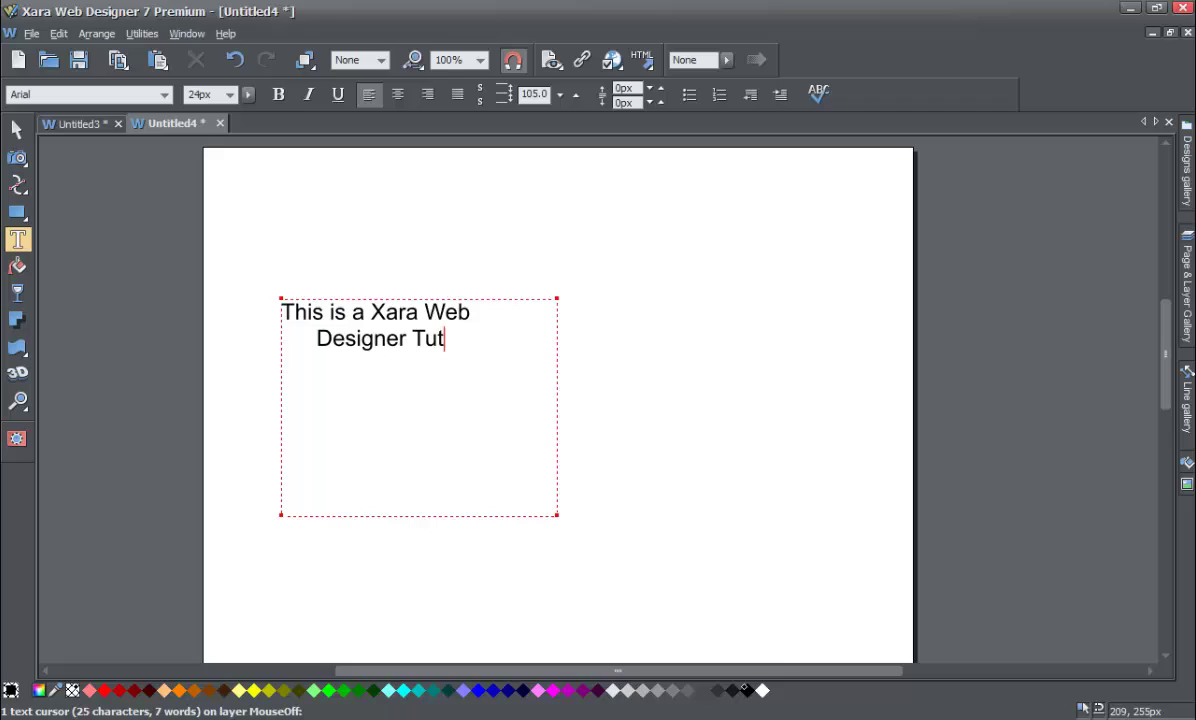
text(orial)
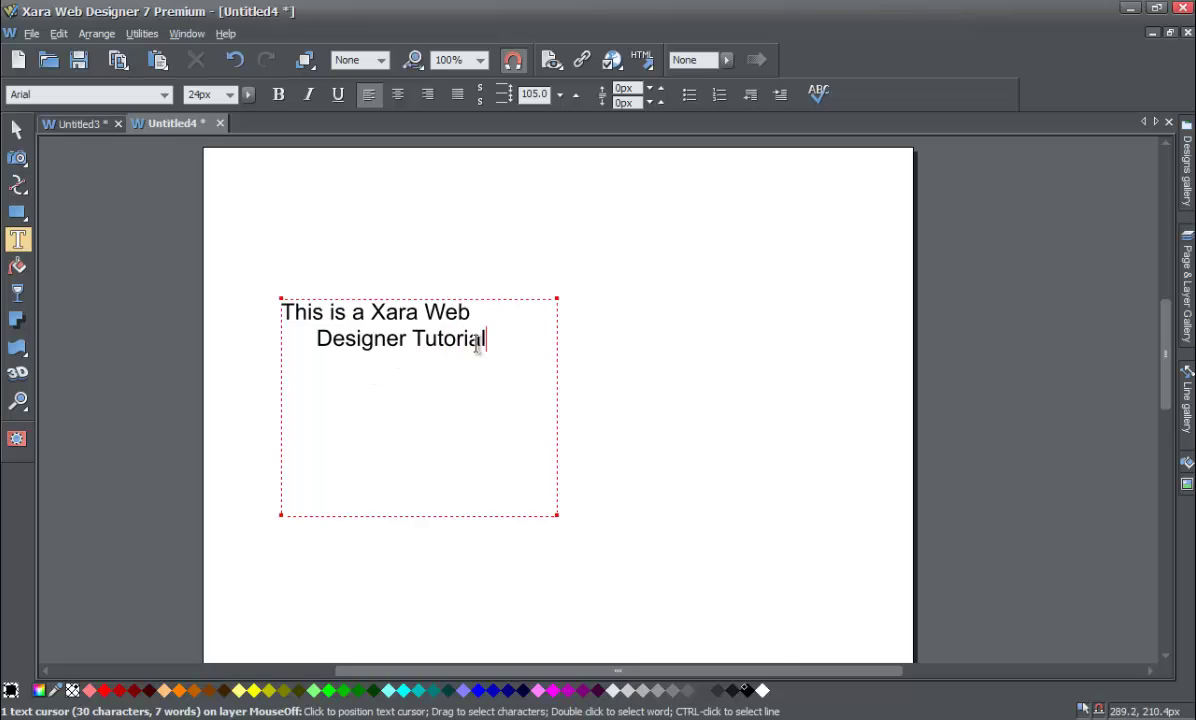
drag(487, 338, 274, 311)
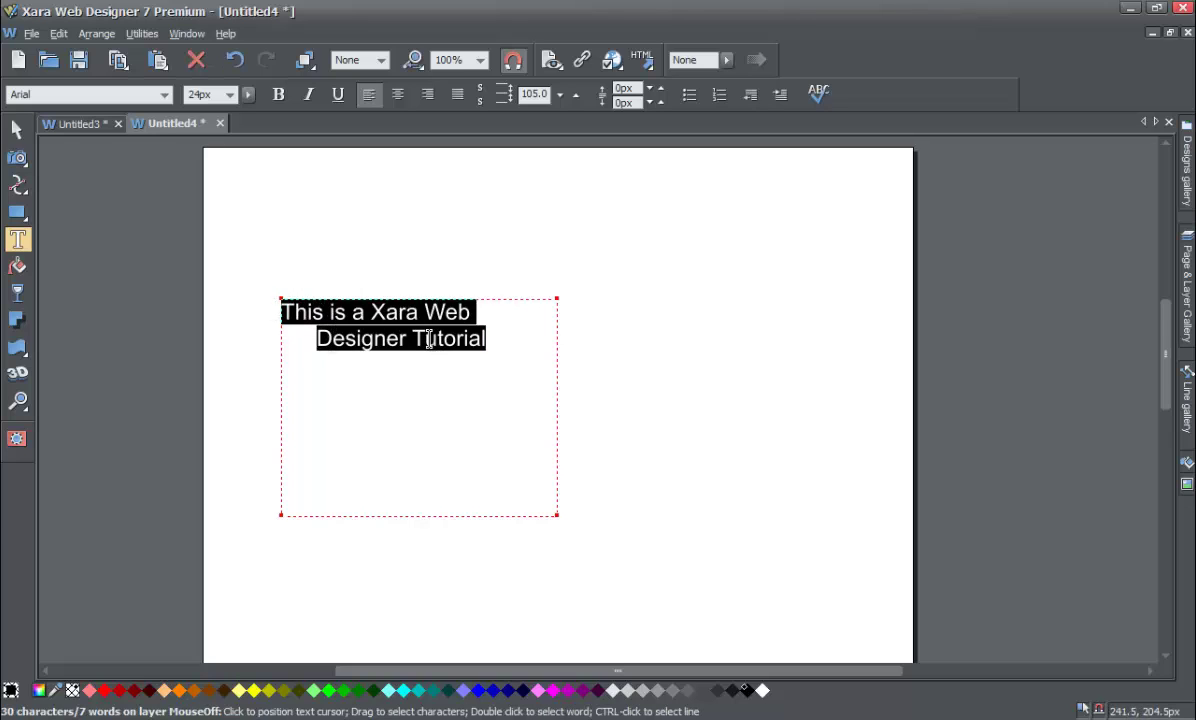
- Toggle bullets on and off for the selected text, then place the caret after 'Tutorial'
click(689, 95)
click(690, 96)
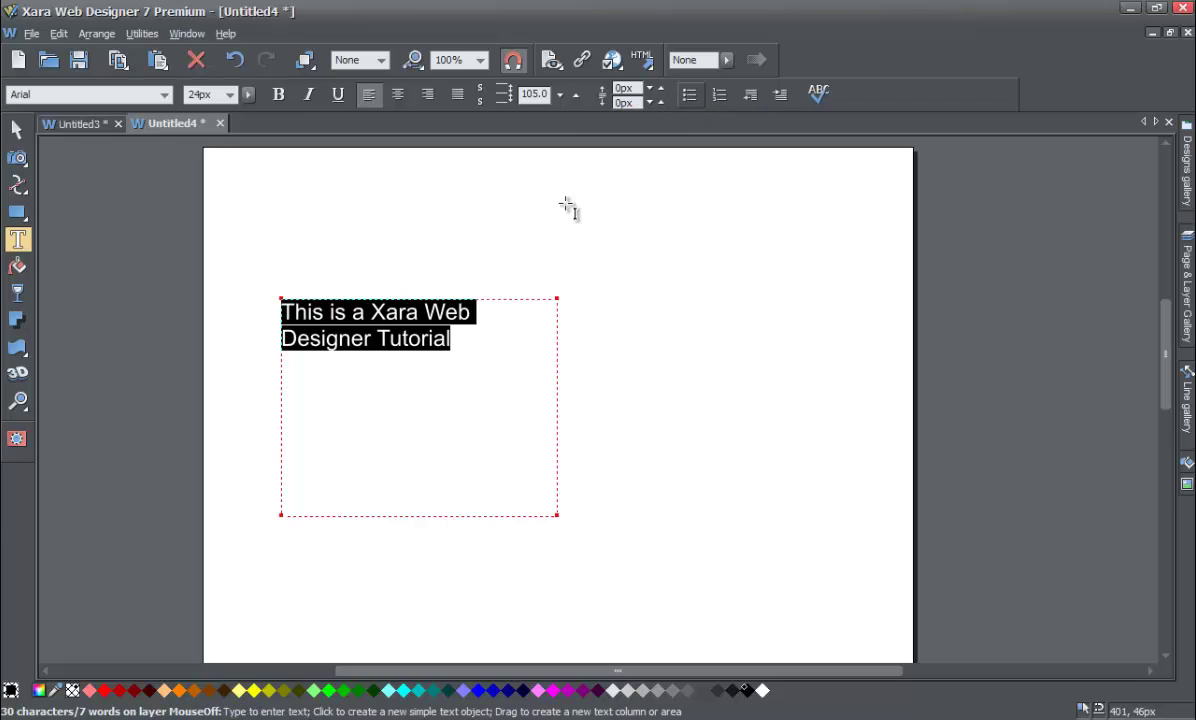
click(472, 338)
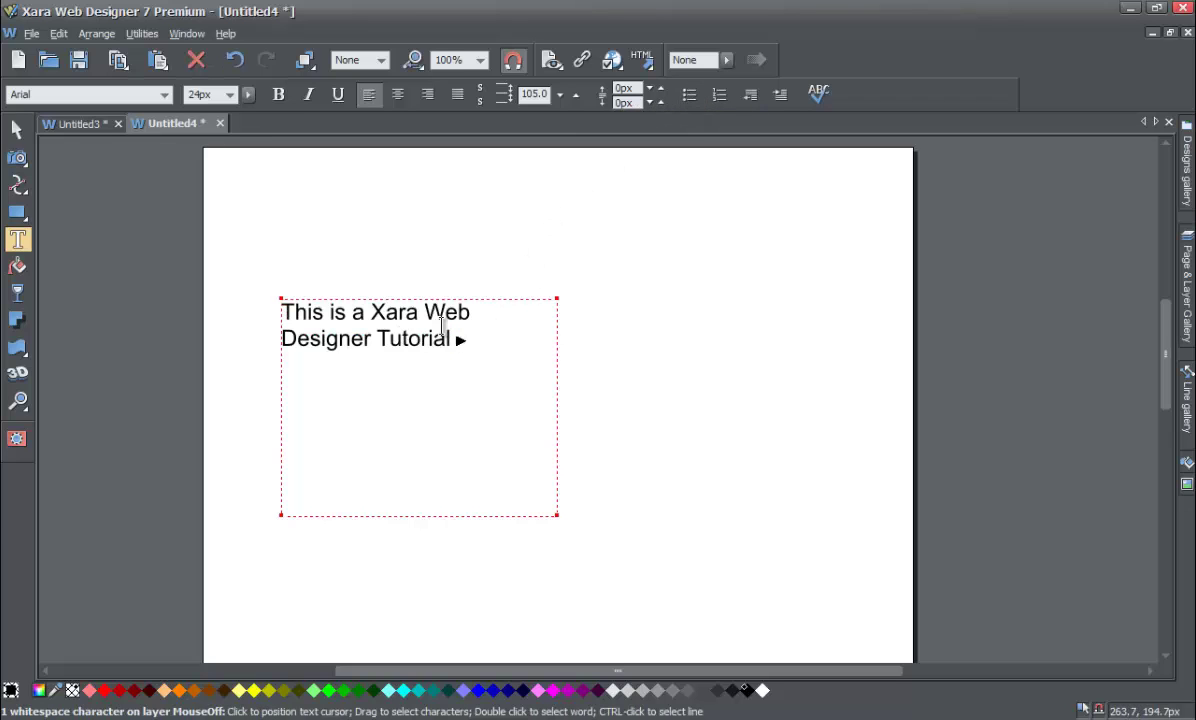
click(488, 344)
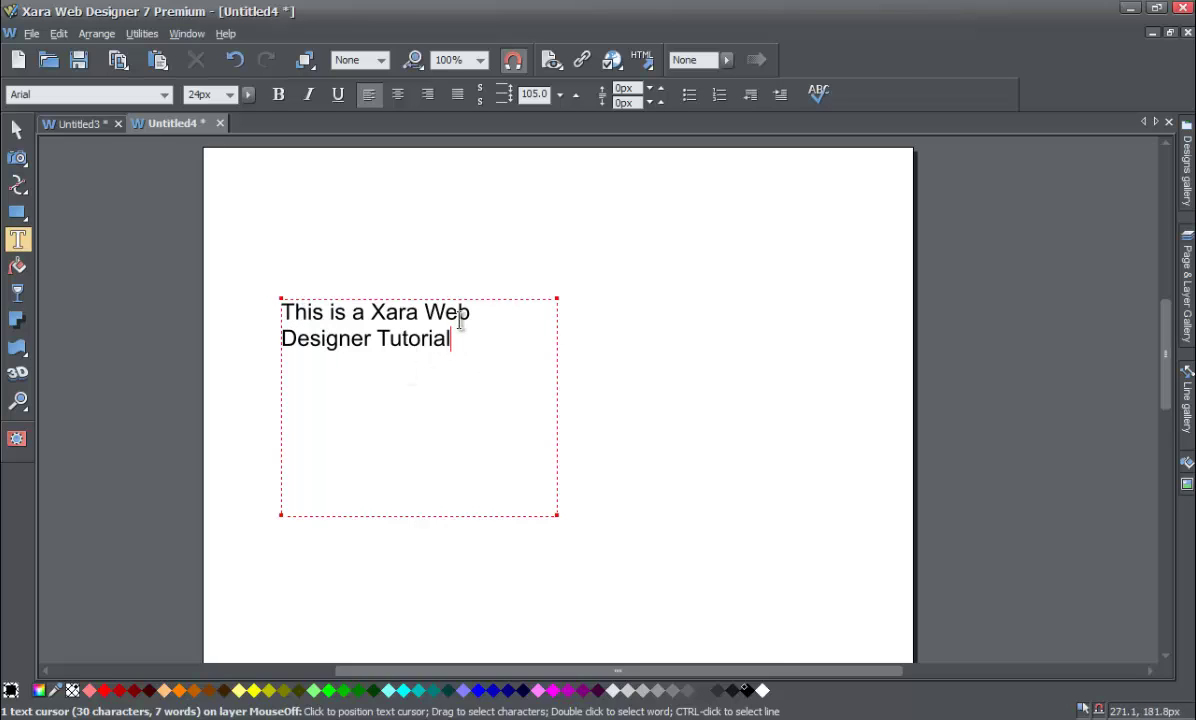
- Append '. This is a Xara Web designer tutorial...' after the first sentence
text(. )
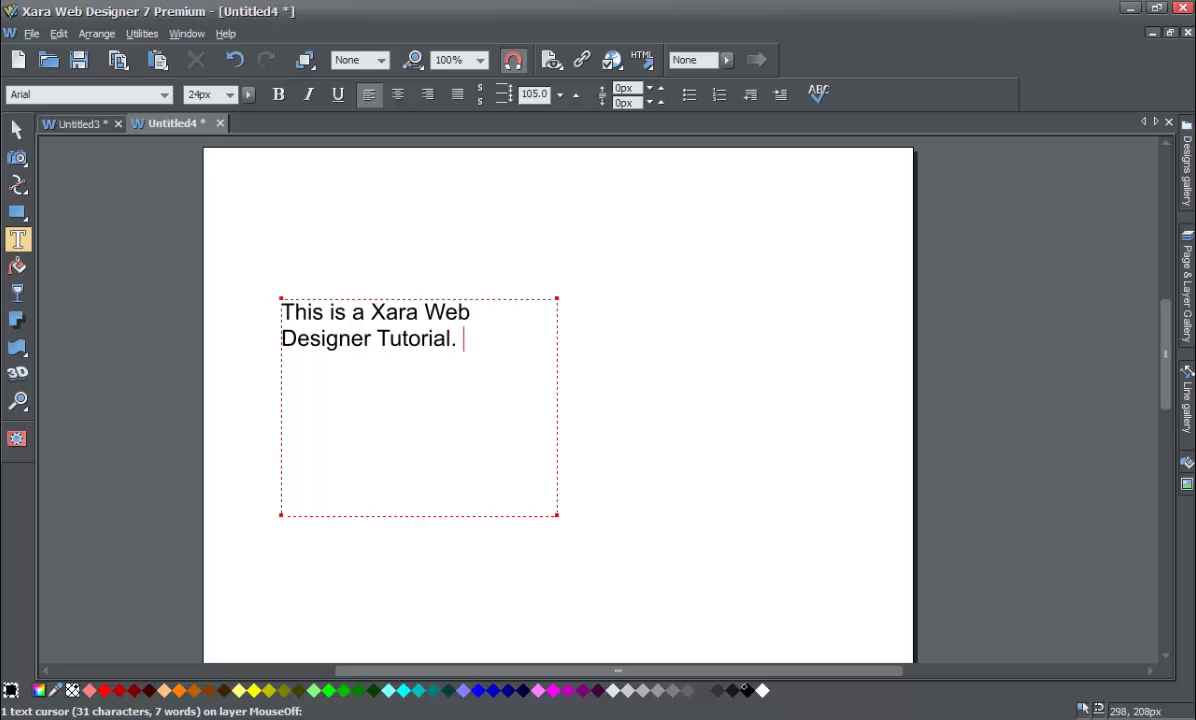
text(This si a)
key(BackSpace)
key(BackSpace)
key(BackSpace)
key(BackSpace)
text(is a x)
key(BackSpace)
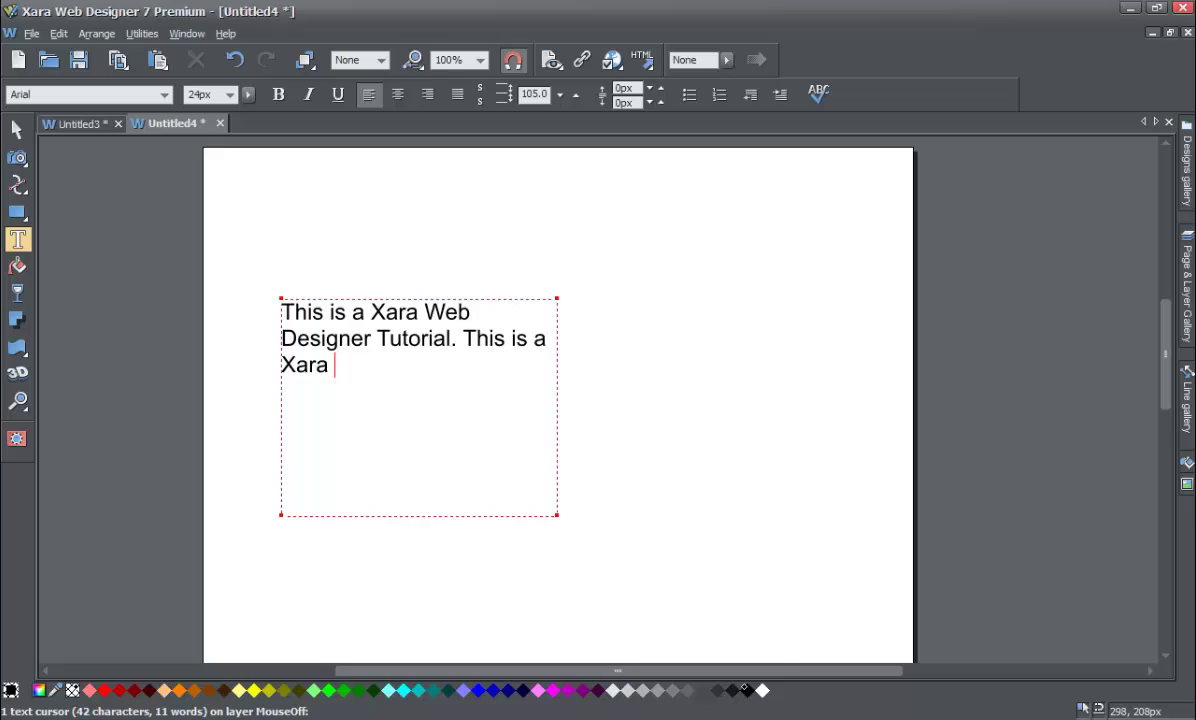
text(signer t)
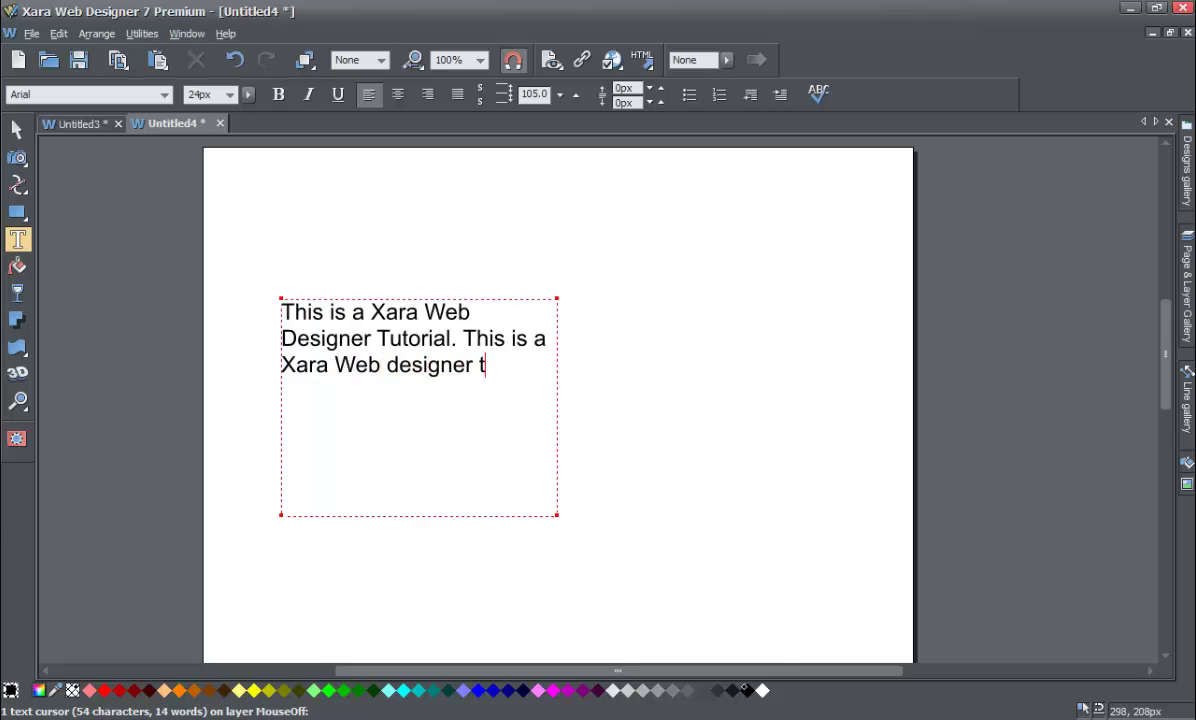
text(utorial.)
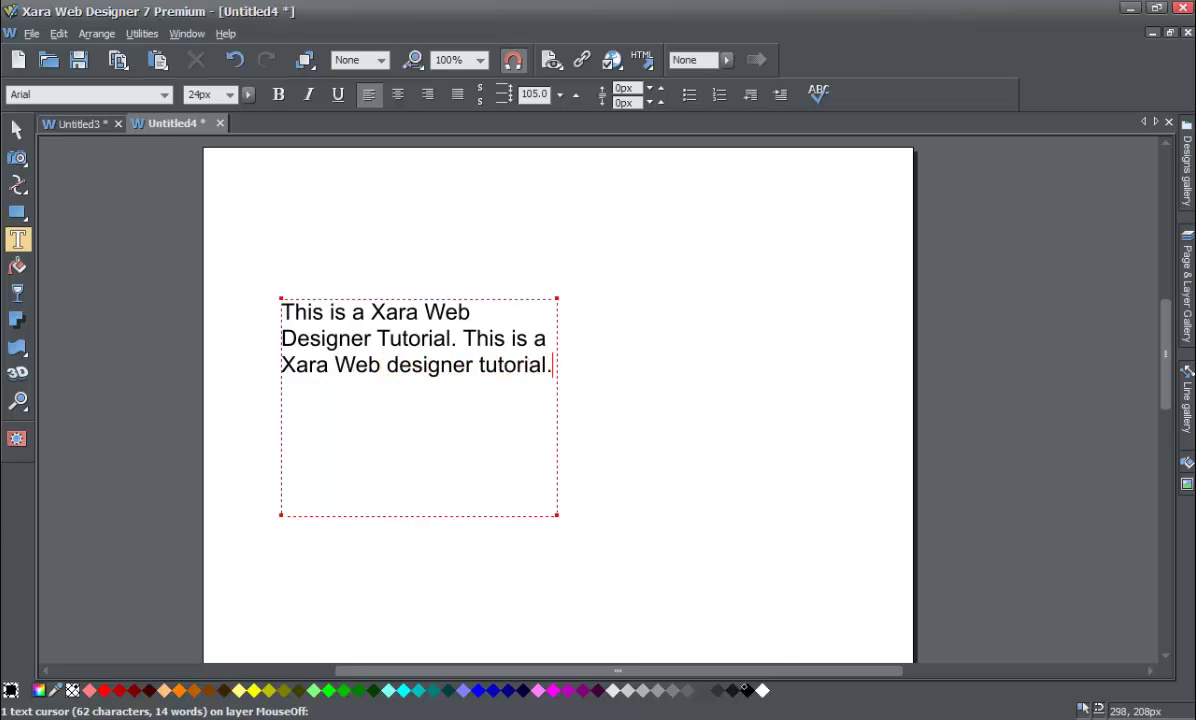
text(...)
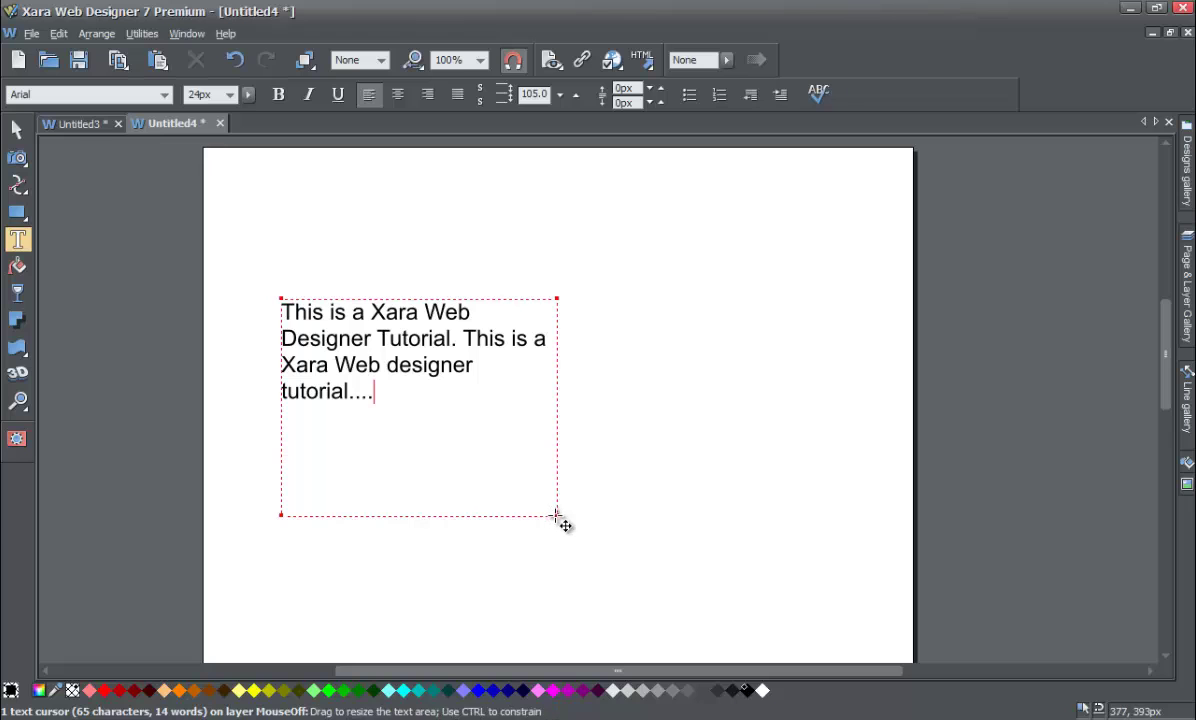
- Resize the text frame from its bottom-right corner so the paragraph reflows onto four lines
drag(557, 515, 578, 518)
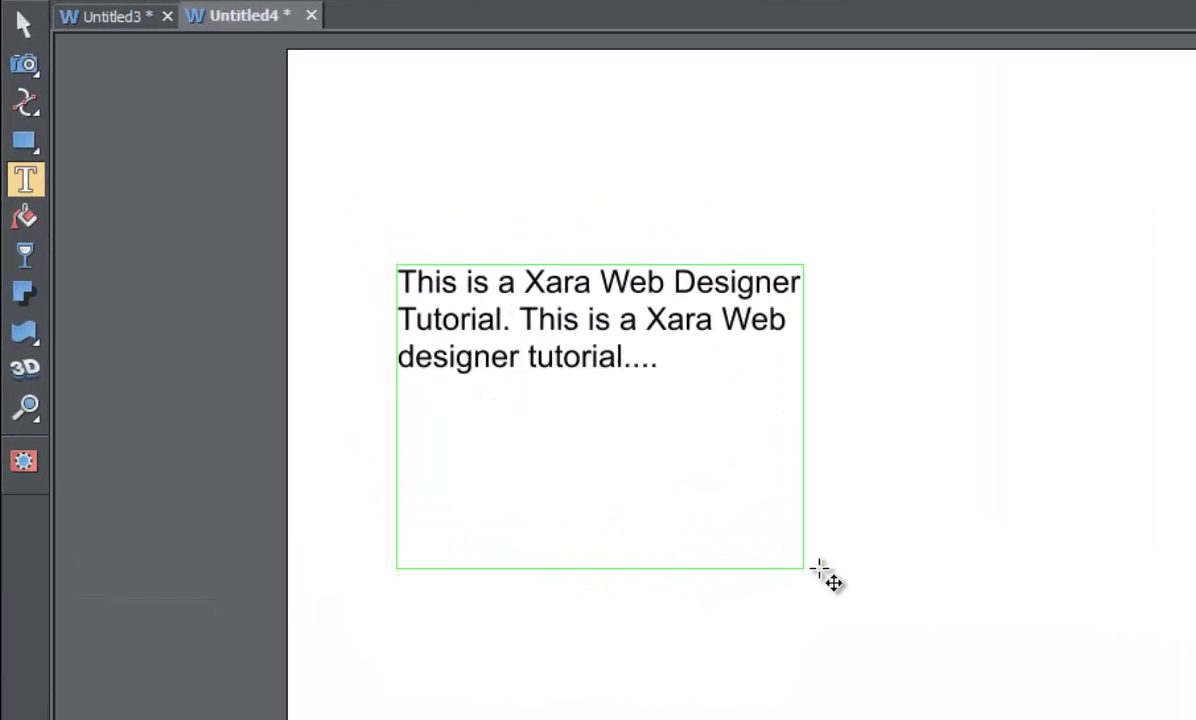
drag(819, 568, 688, 557)
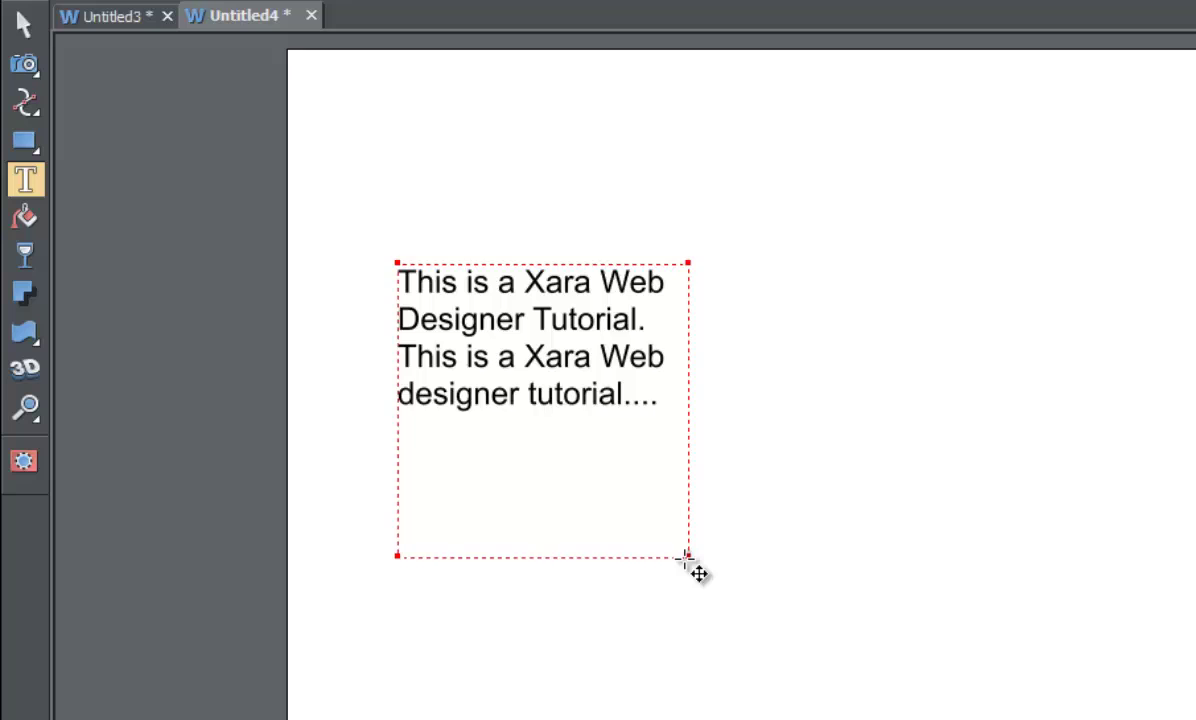
drag(688, 557, 745, 596)
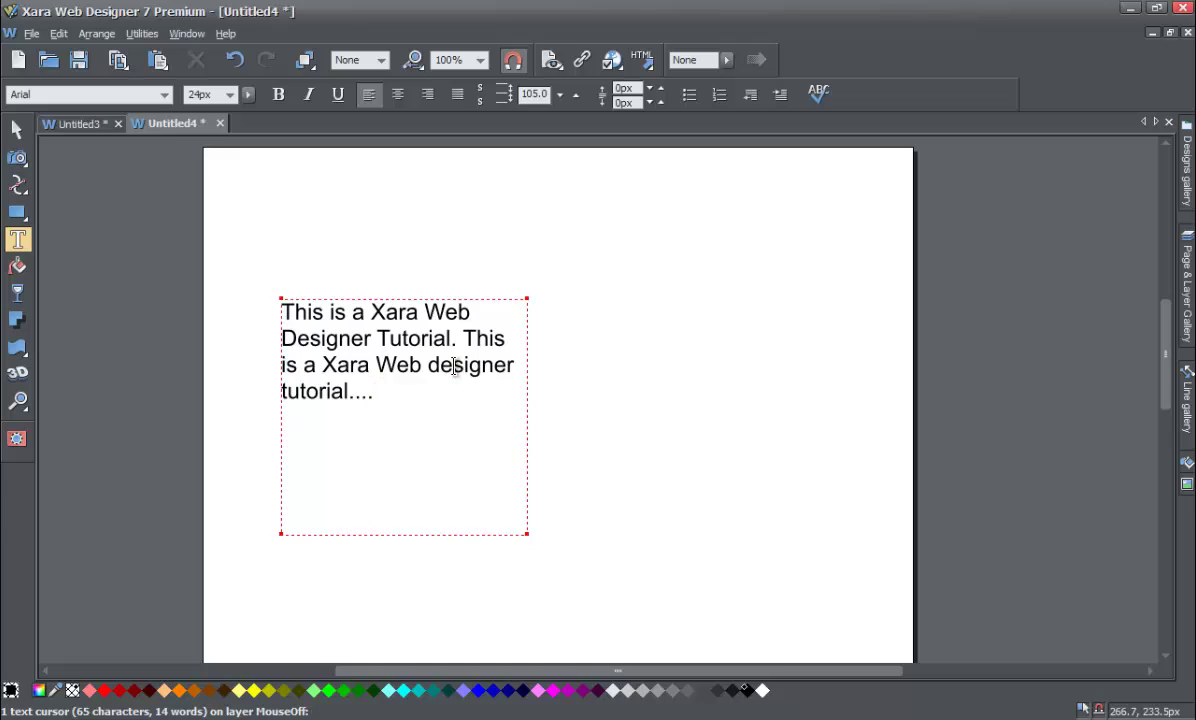
double_click(454, 366)
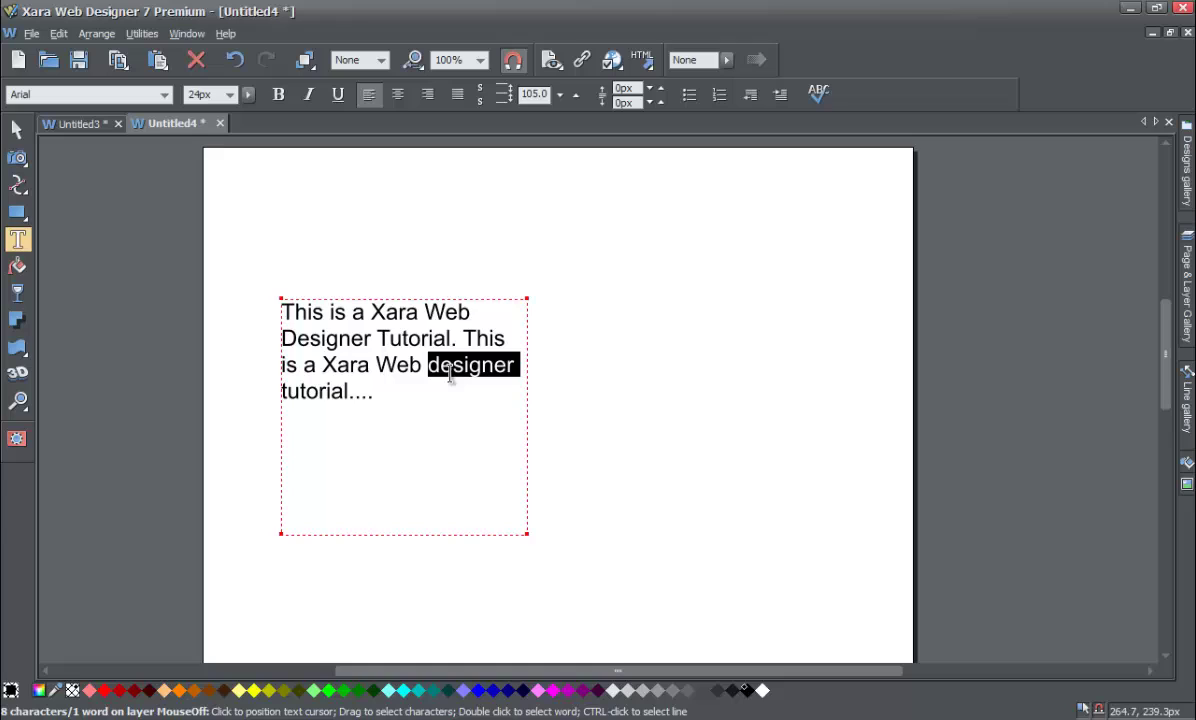
click(166, 99)
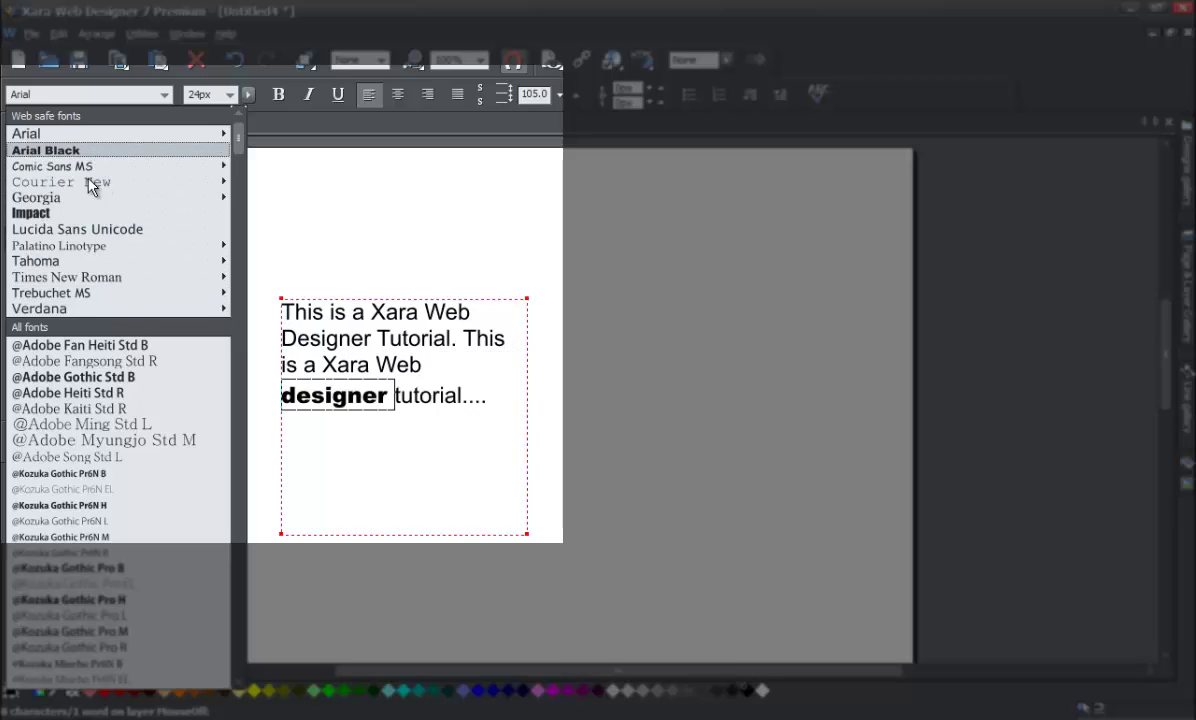
mouse_move(100, 310)
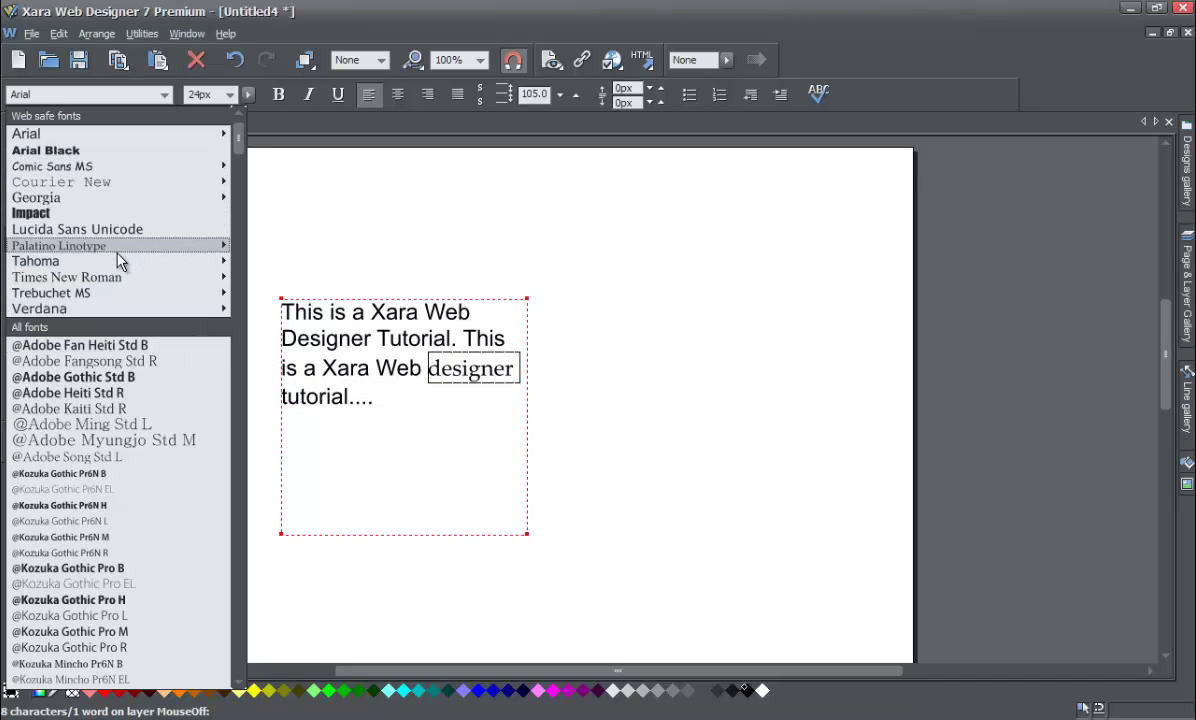
click(130, 440)
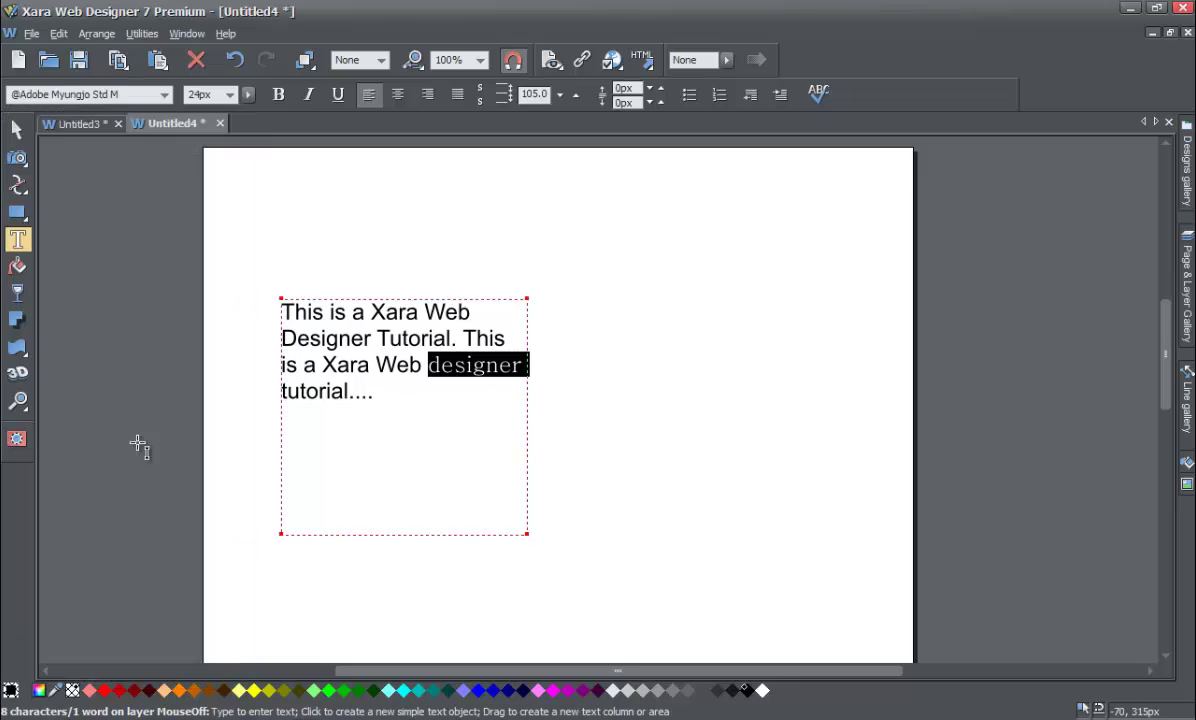
click(155, 92)
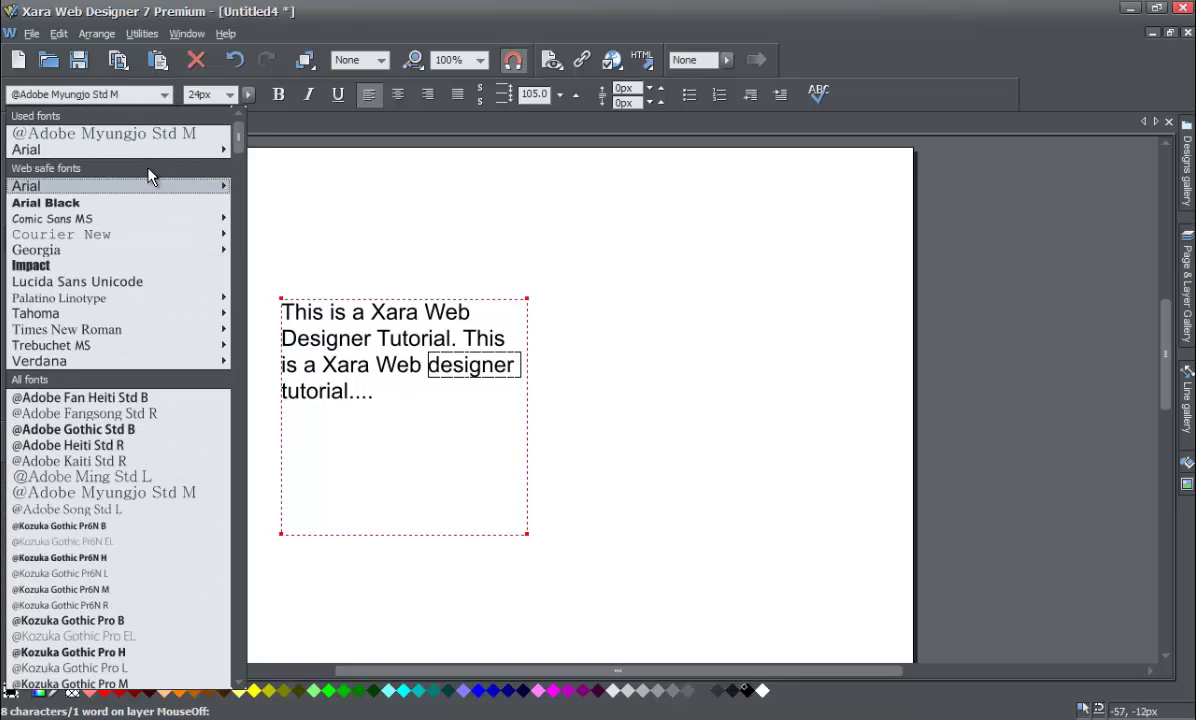
click(118, 541)
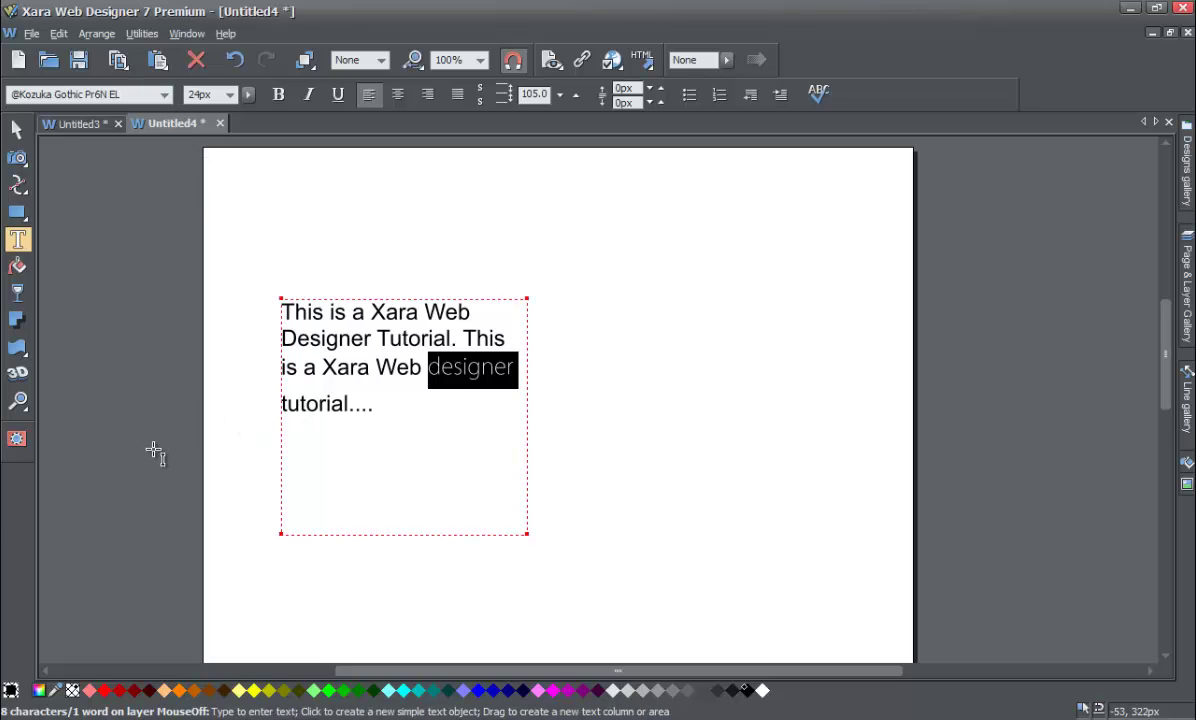
click(155, 92)
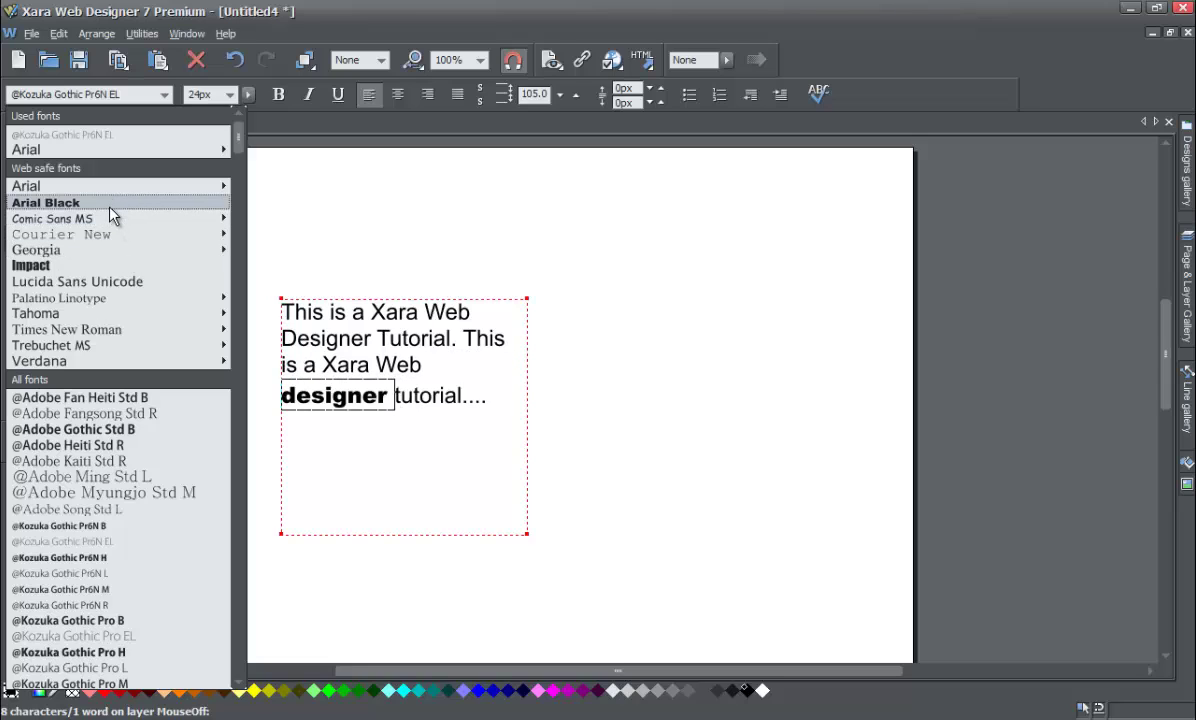
click(630, 245)
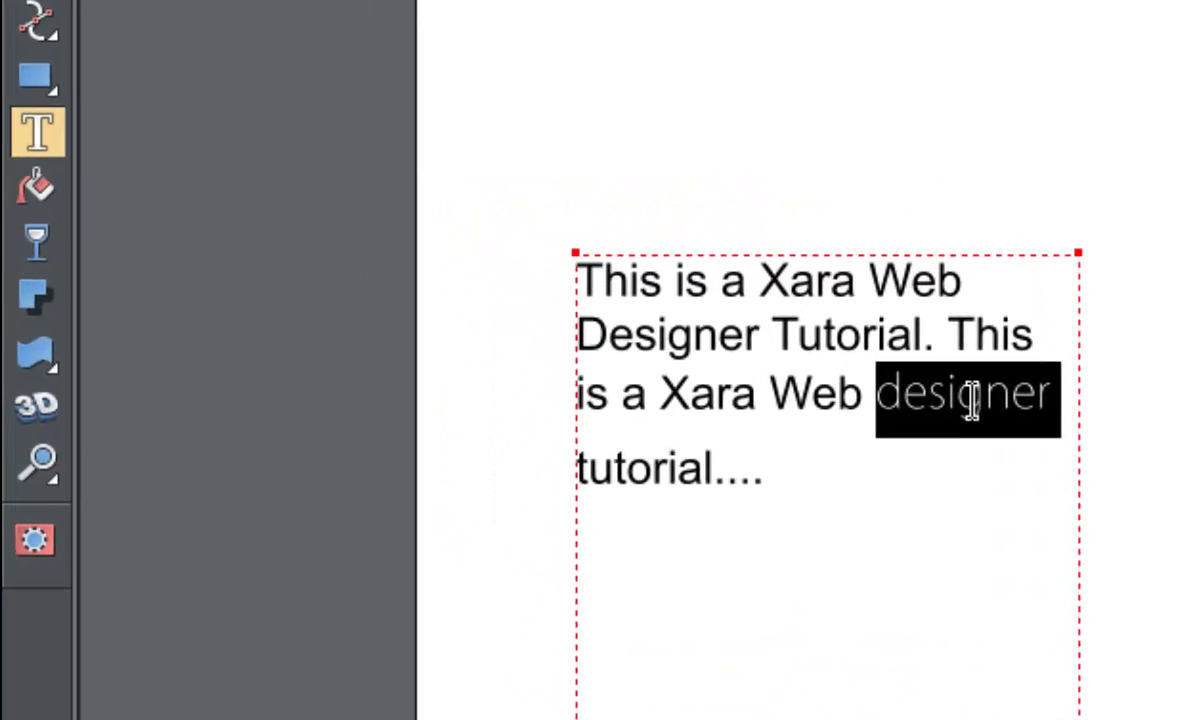
click(275, 32)
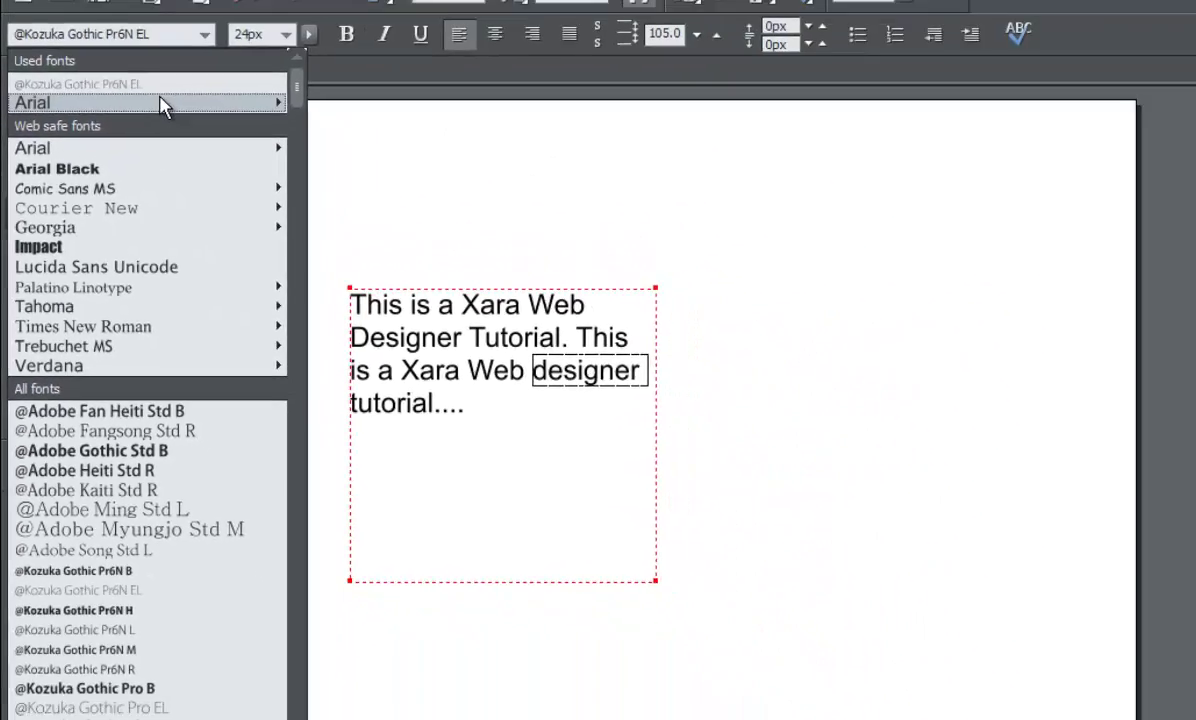
click(160, 107)
click(507, 405)
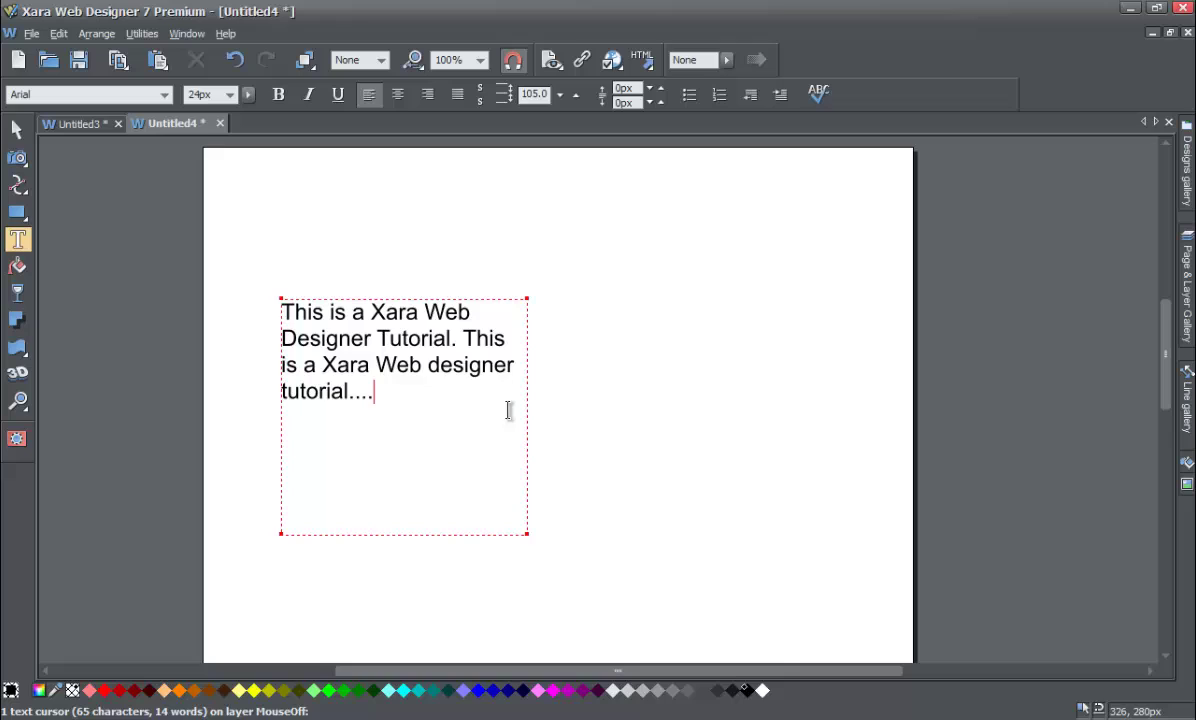
- Select 'designer' and browse the font list without changing the font
double_click(450, 367)
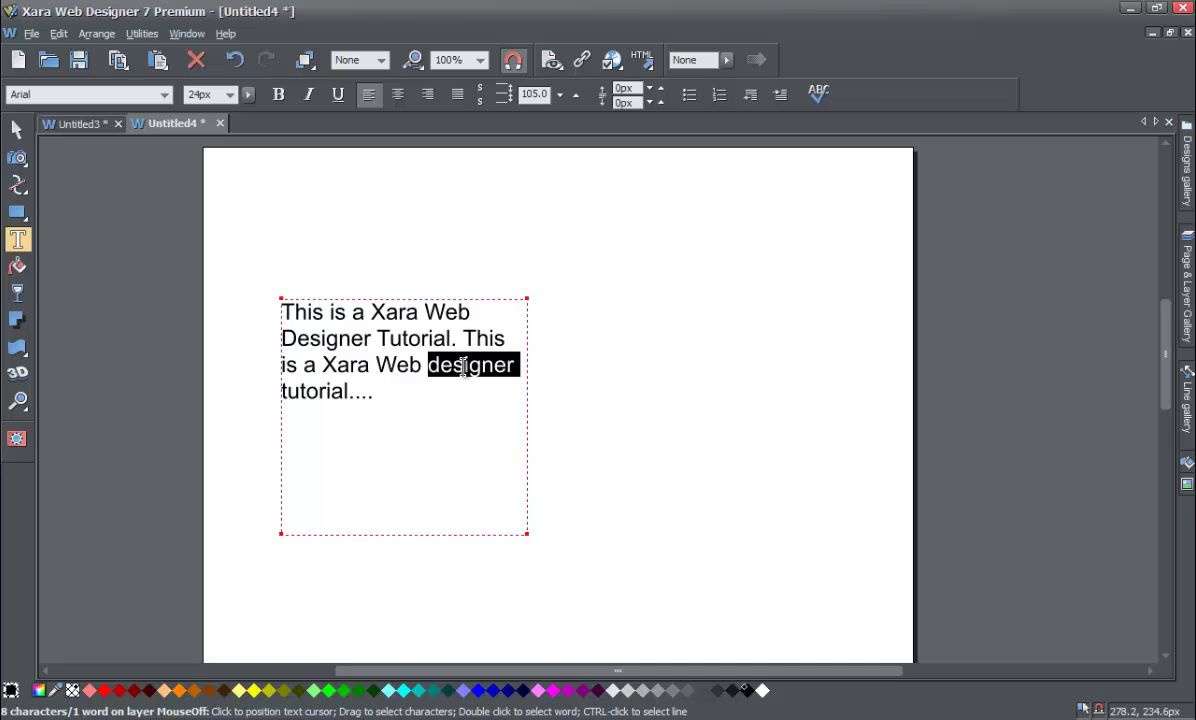
click(165, 96)
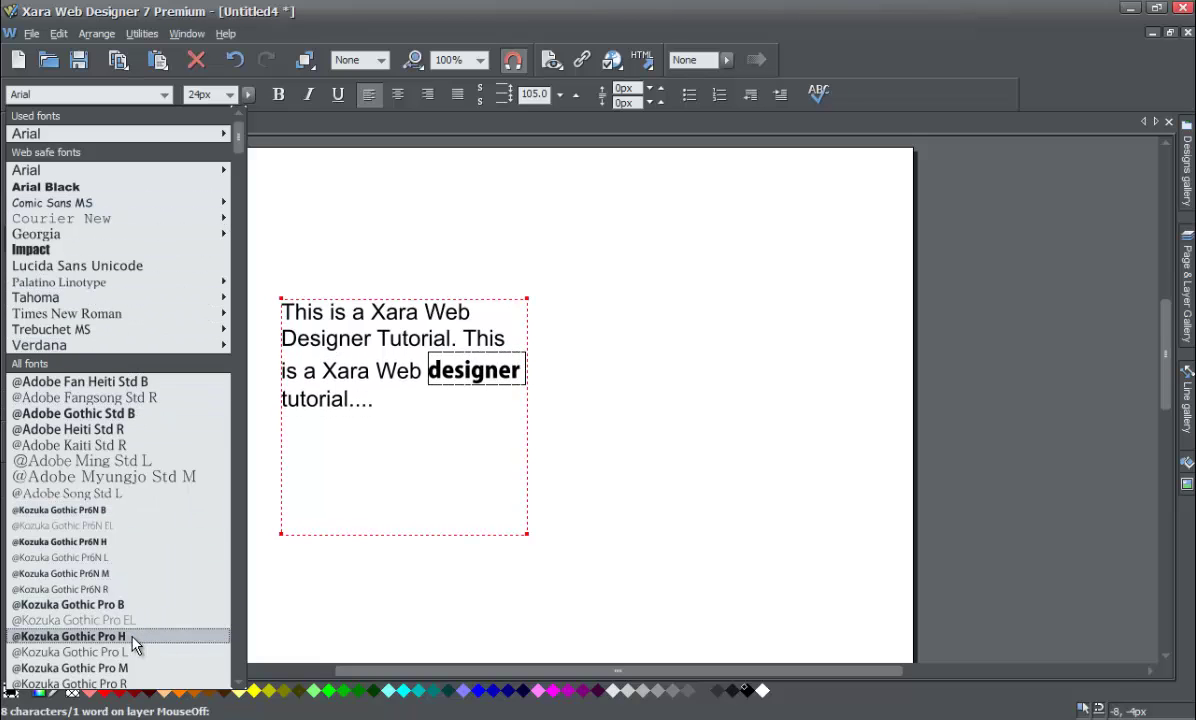
scroll(136, 645, down, 3)
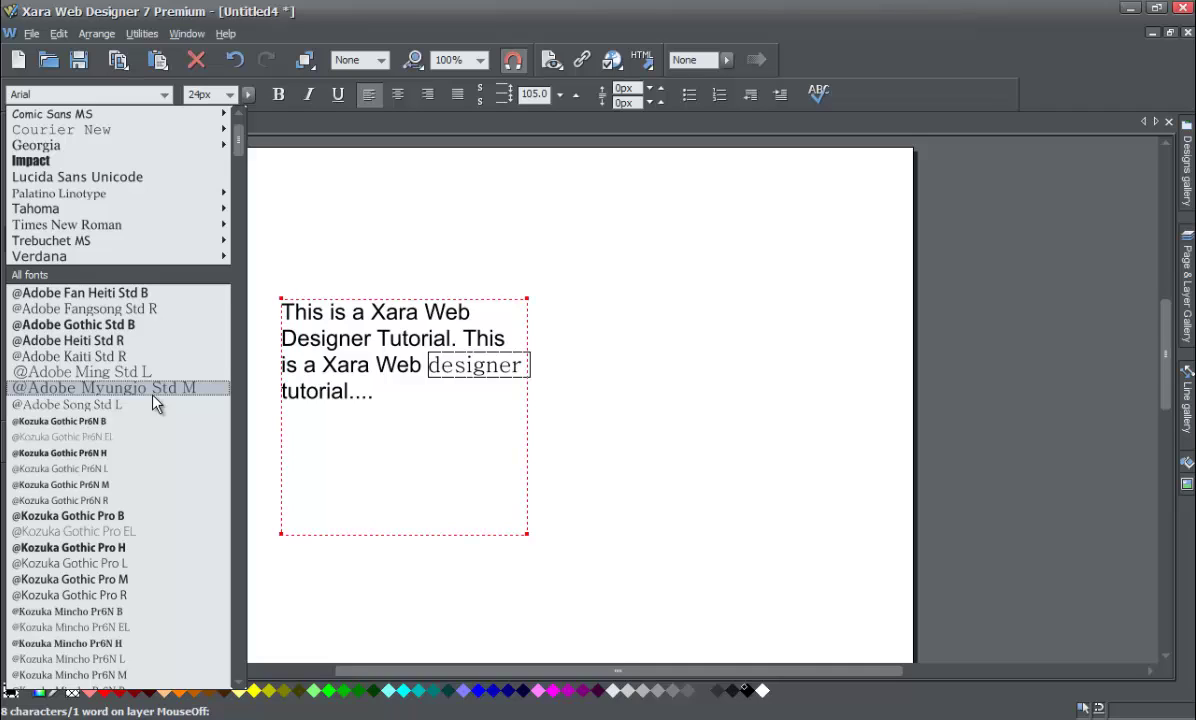
click(636, 486)
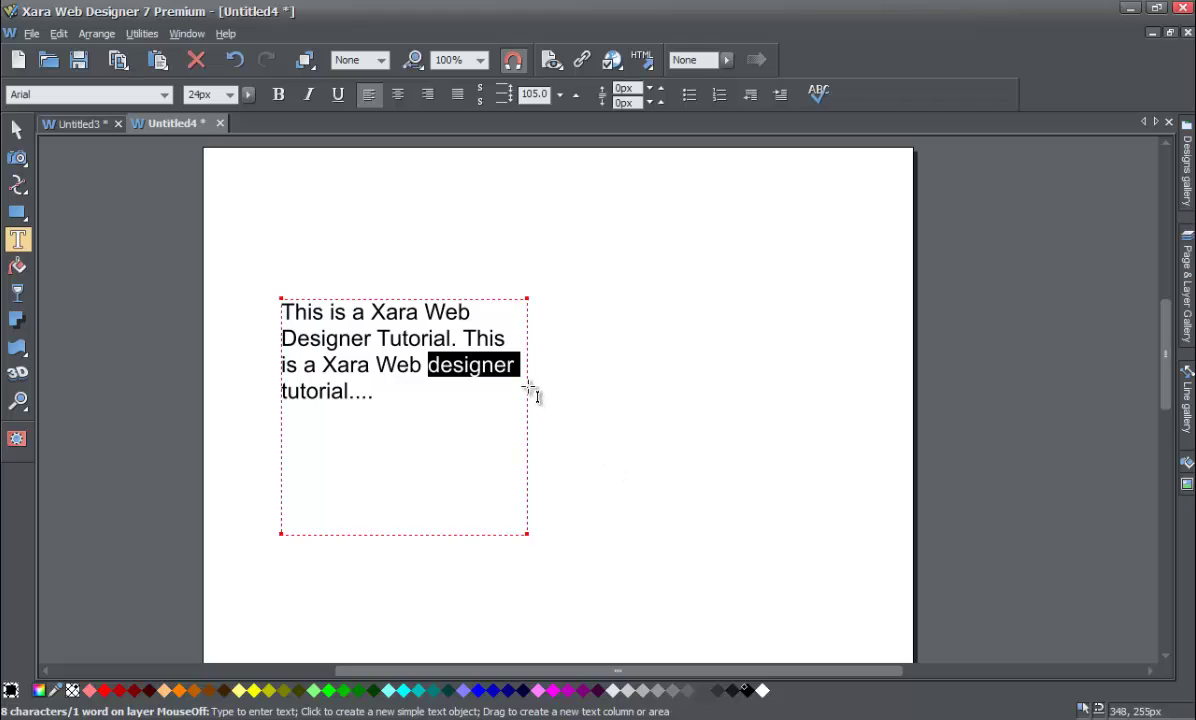
click(505, 378)
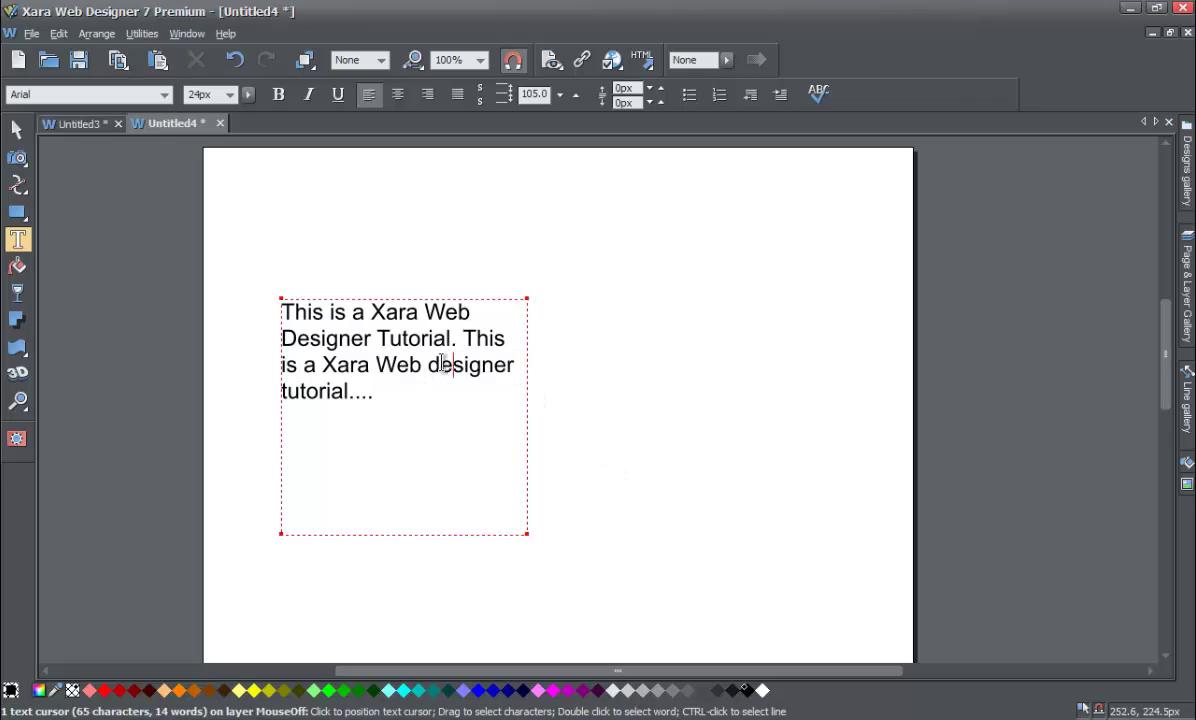
drag(432, 365, 524, 366)
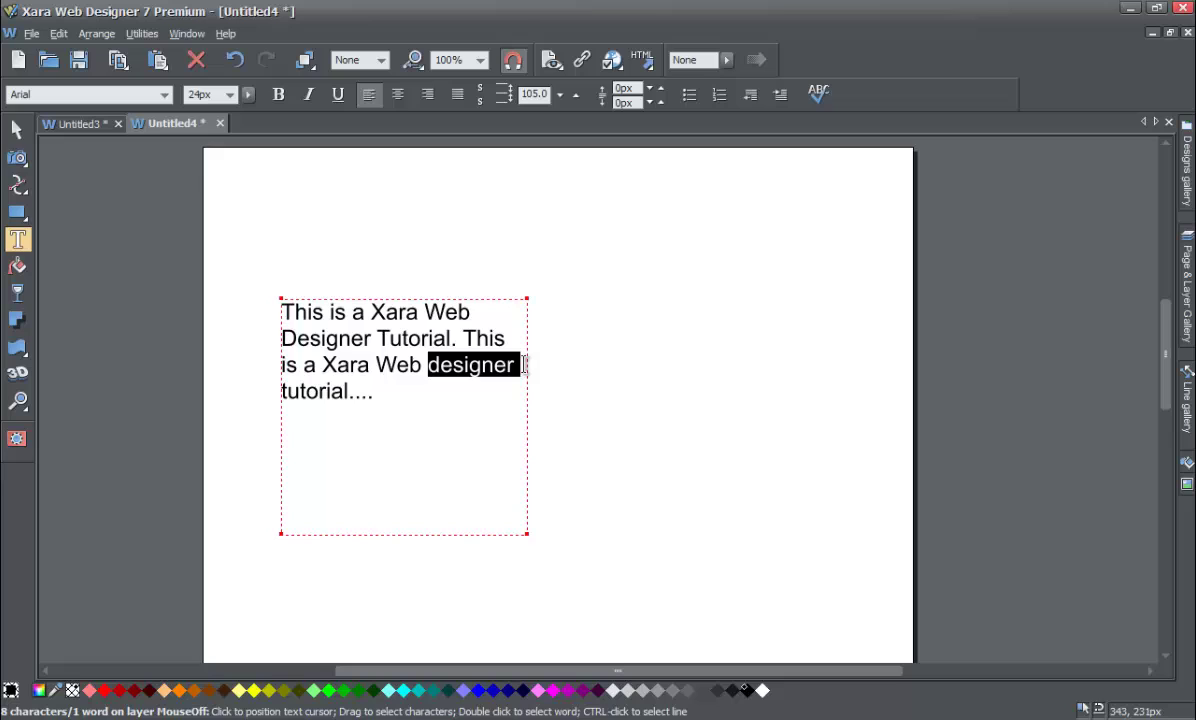
ctrl+click(485, 368)
key(ctrl+a)
click(485, 368)
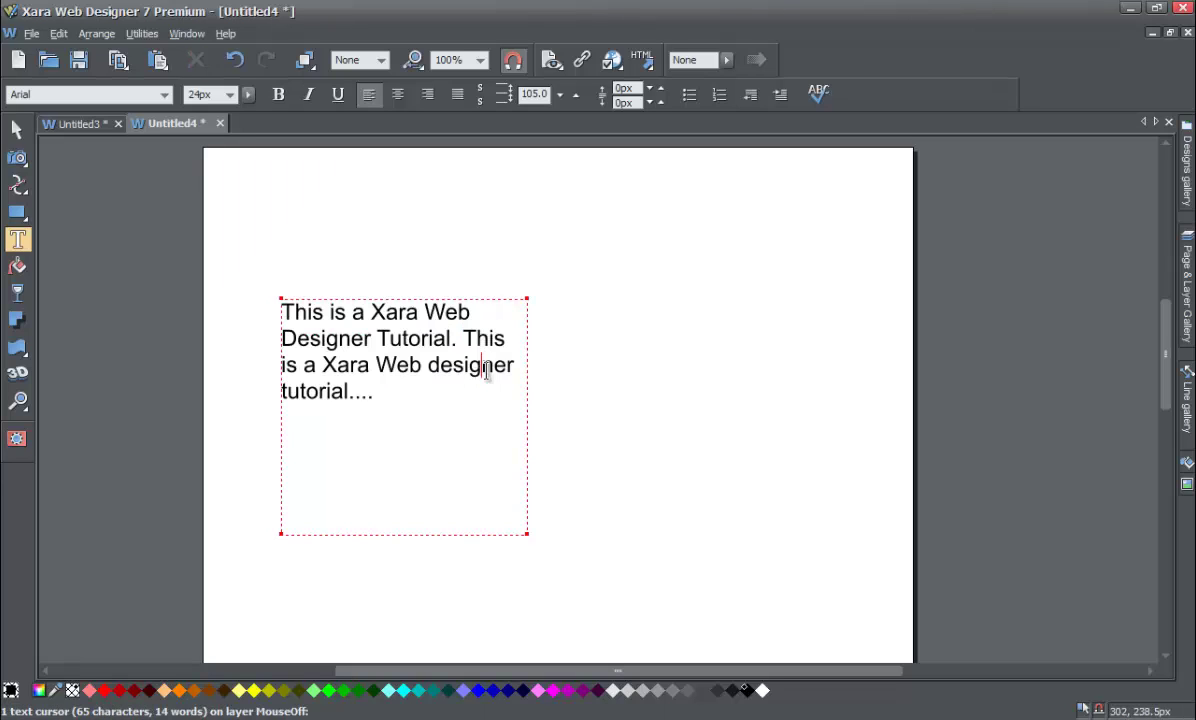
- Apply Arial Black to the word 'designer'
double_click(486, 369)
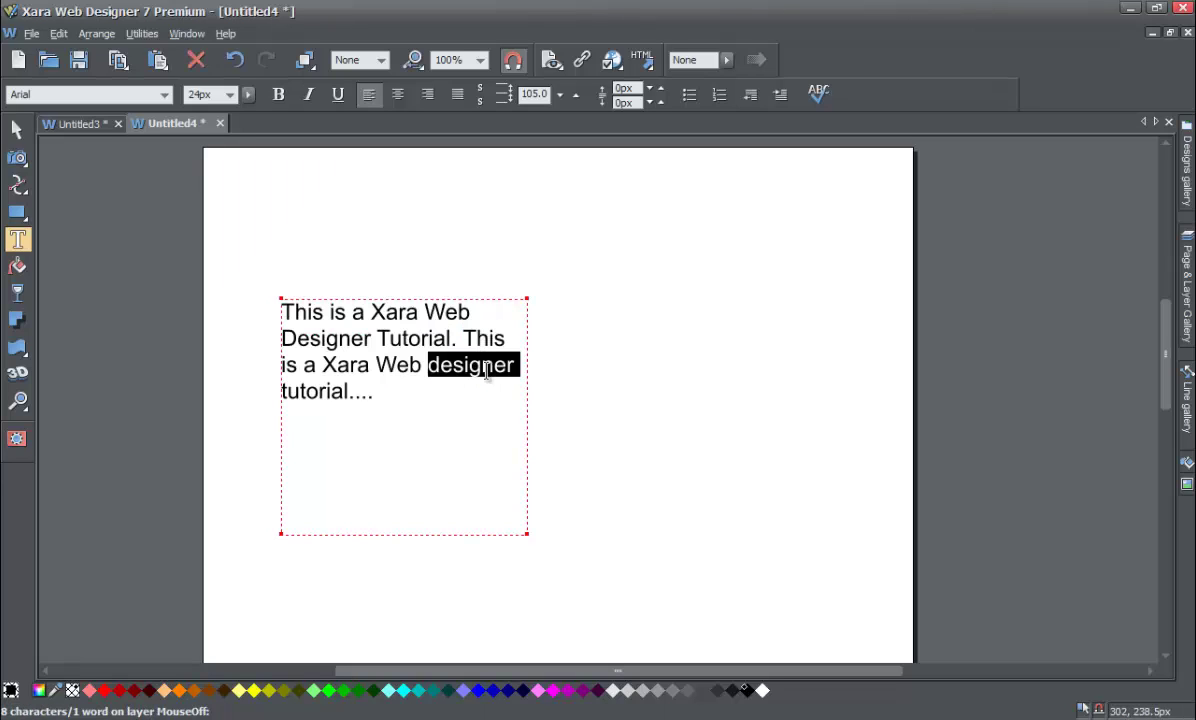
click(165, 94)
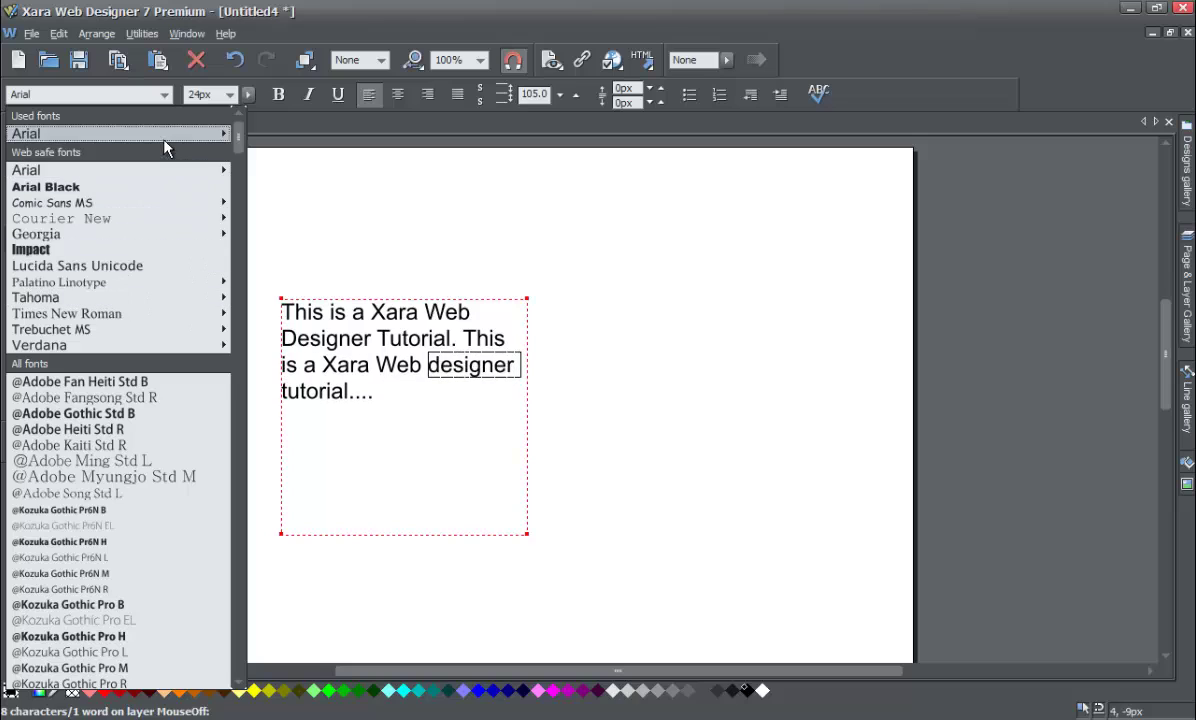
mouse_move(194, 279)
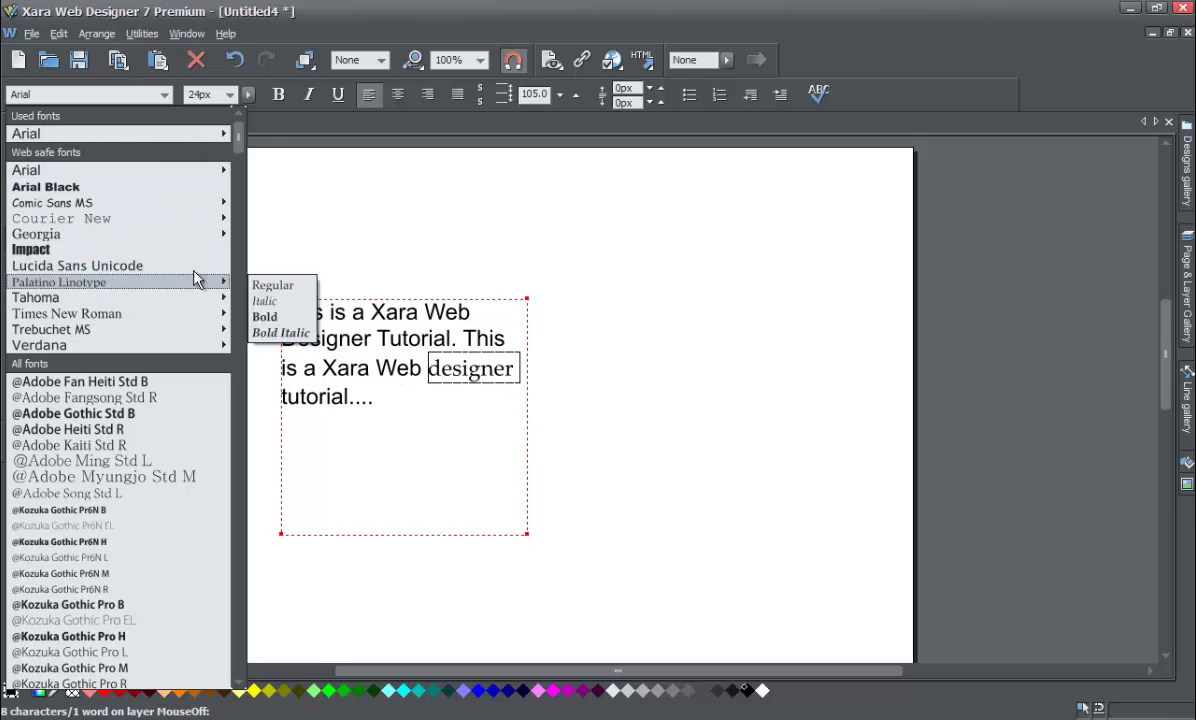
click(122, 194)
click(366, 414)
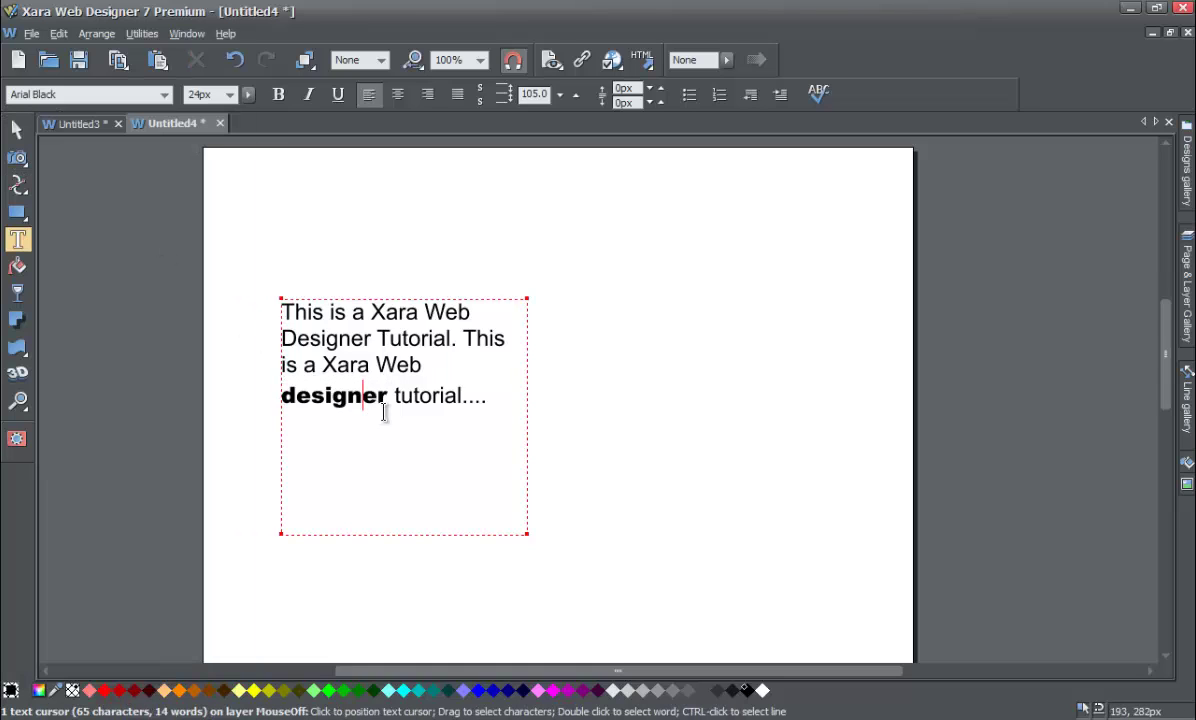
- Set the line 'Designer Tutorial. This' in Impact
triple_click(313, 340)
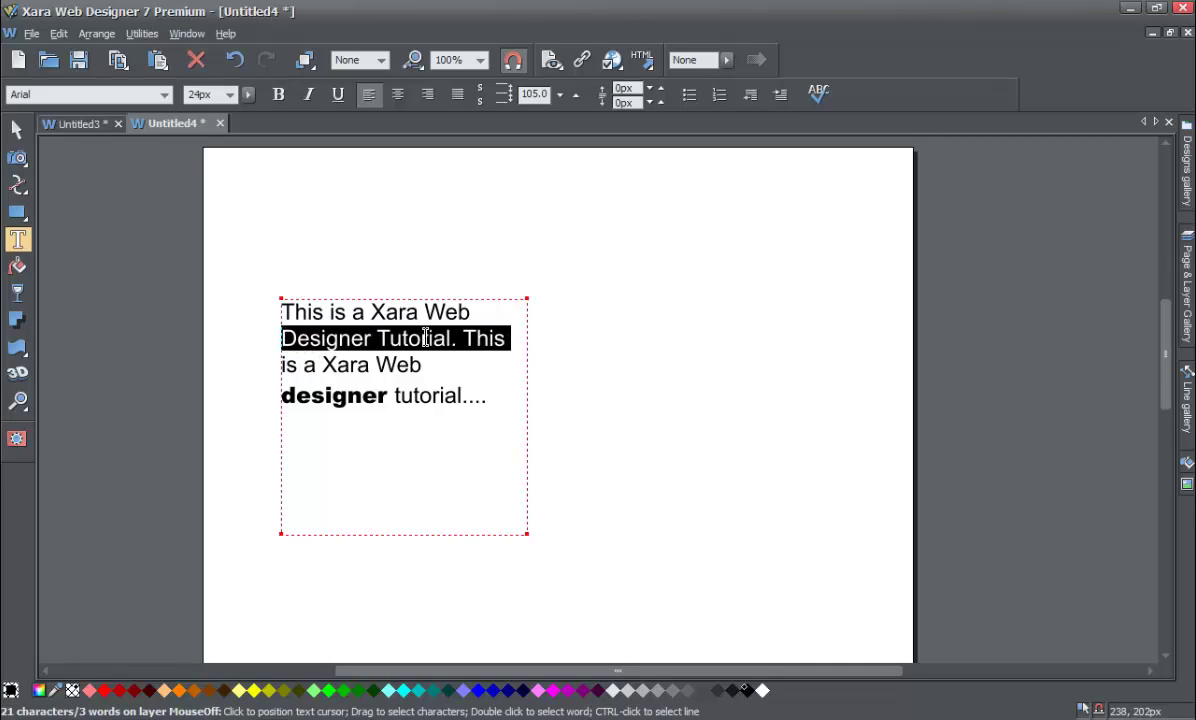
click(166, 94)
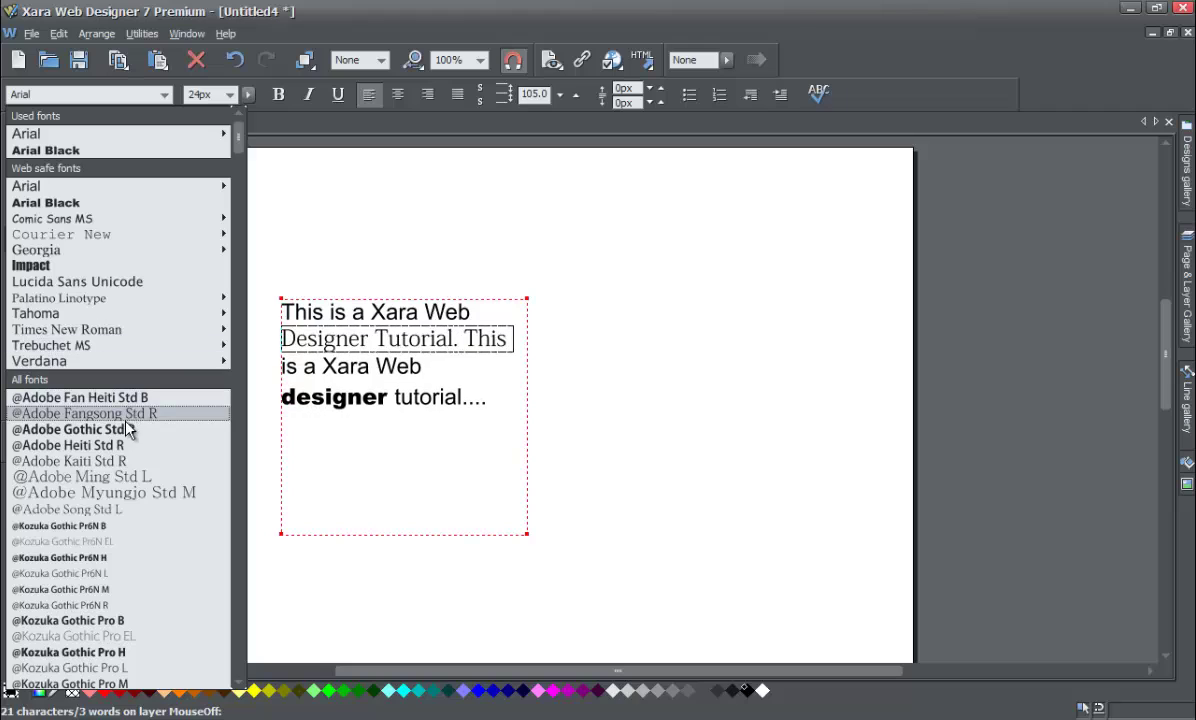
click(97, 266)
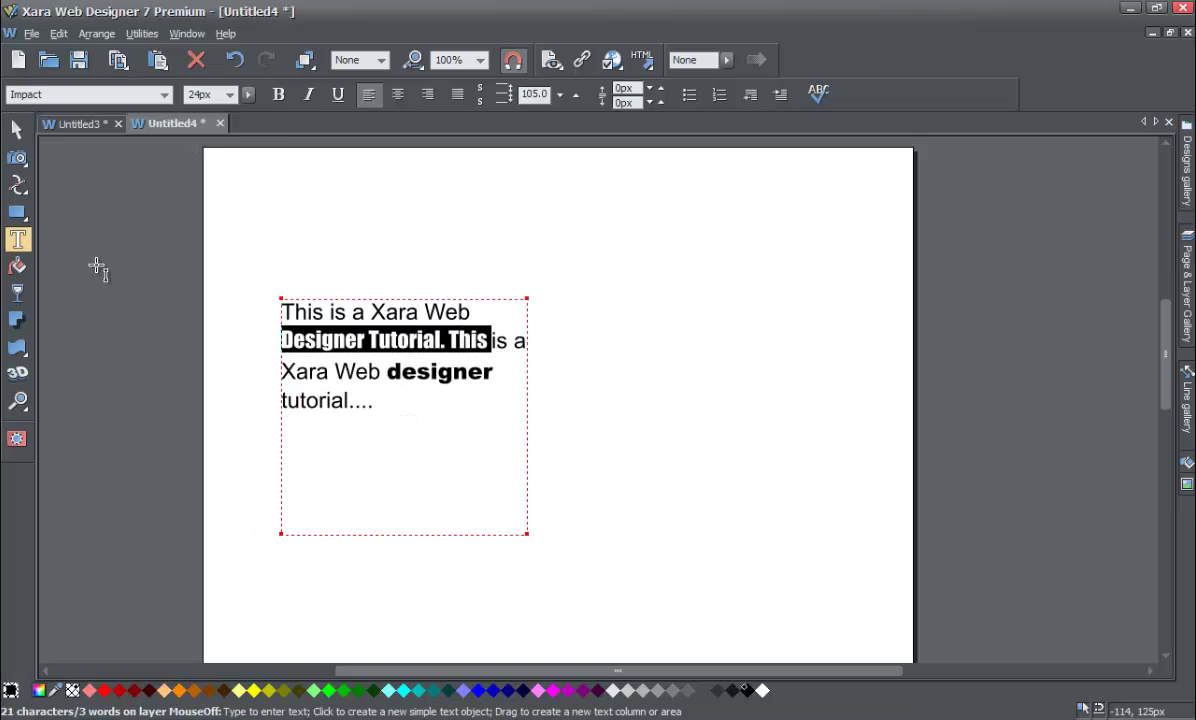
- Insert a line break before 'is a Xara Web'
click(329, 340)
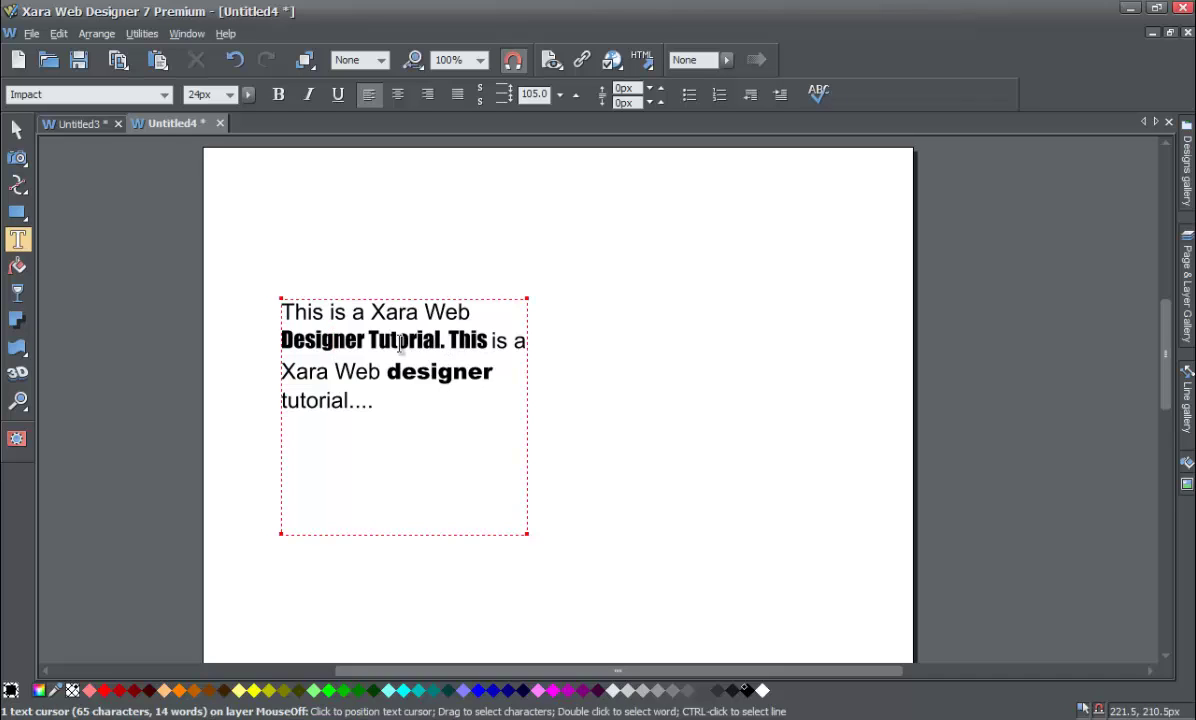
drag(492, 340, 526, 341)
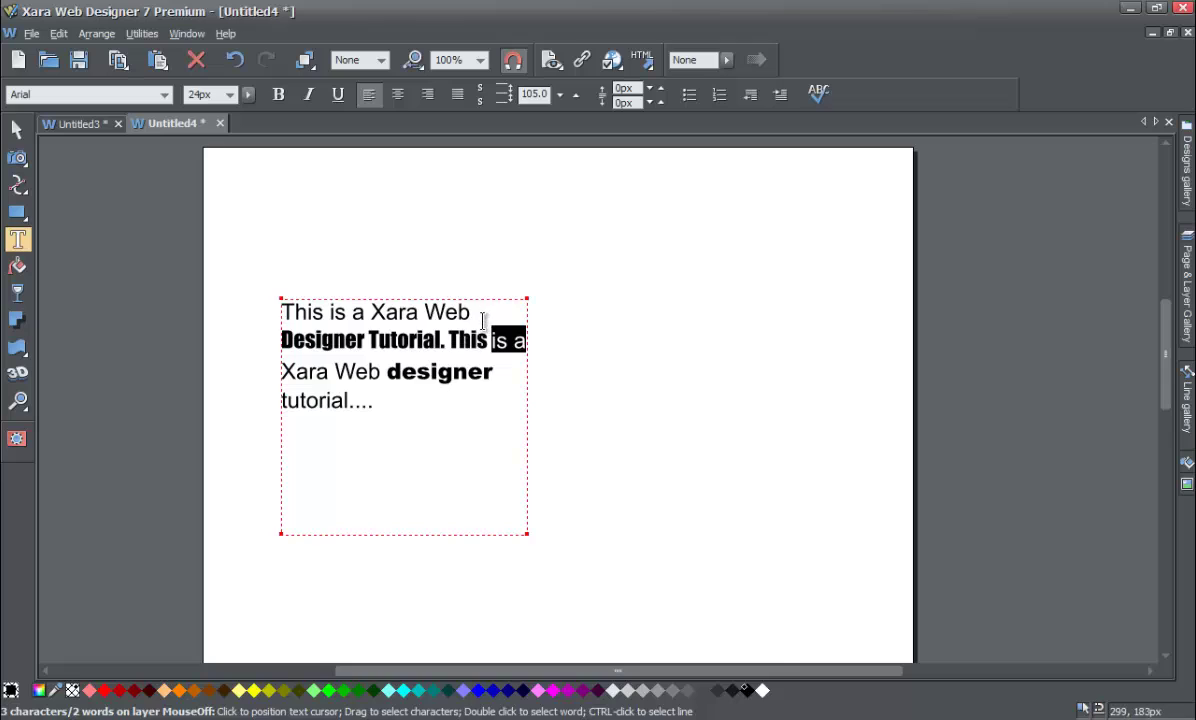
click(490, 341)
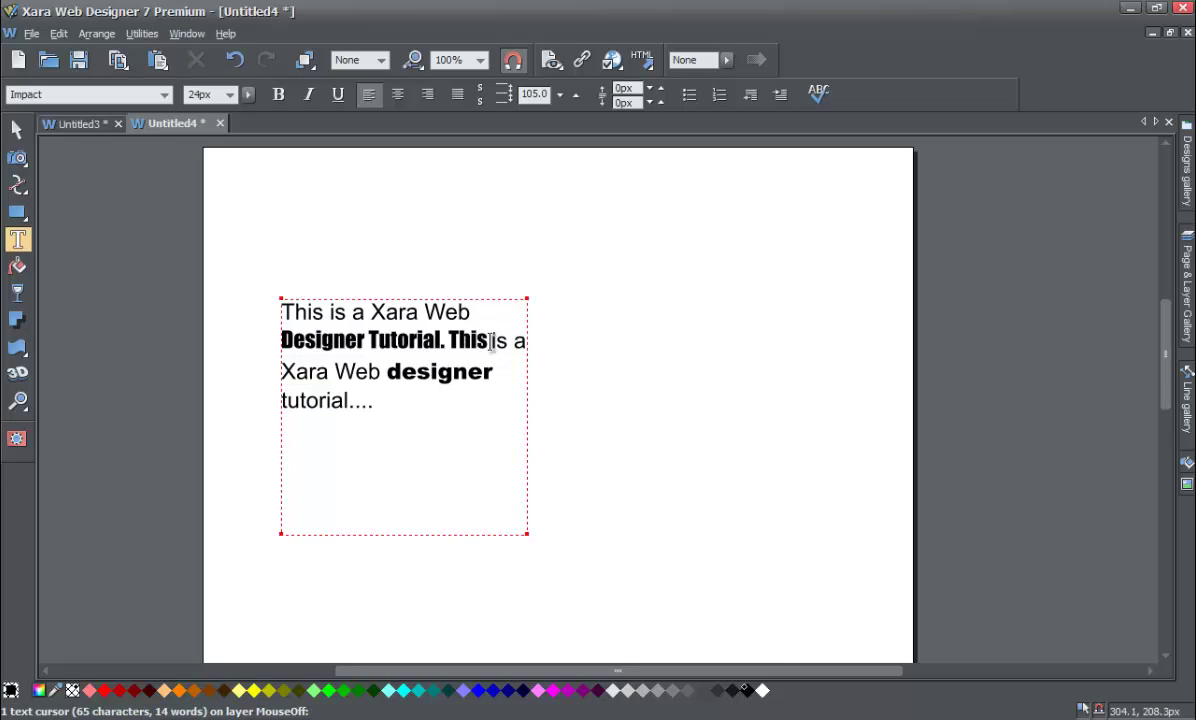
drag(488, 340, 259, 334)
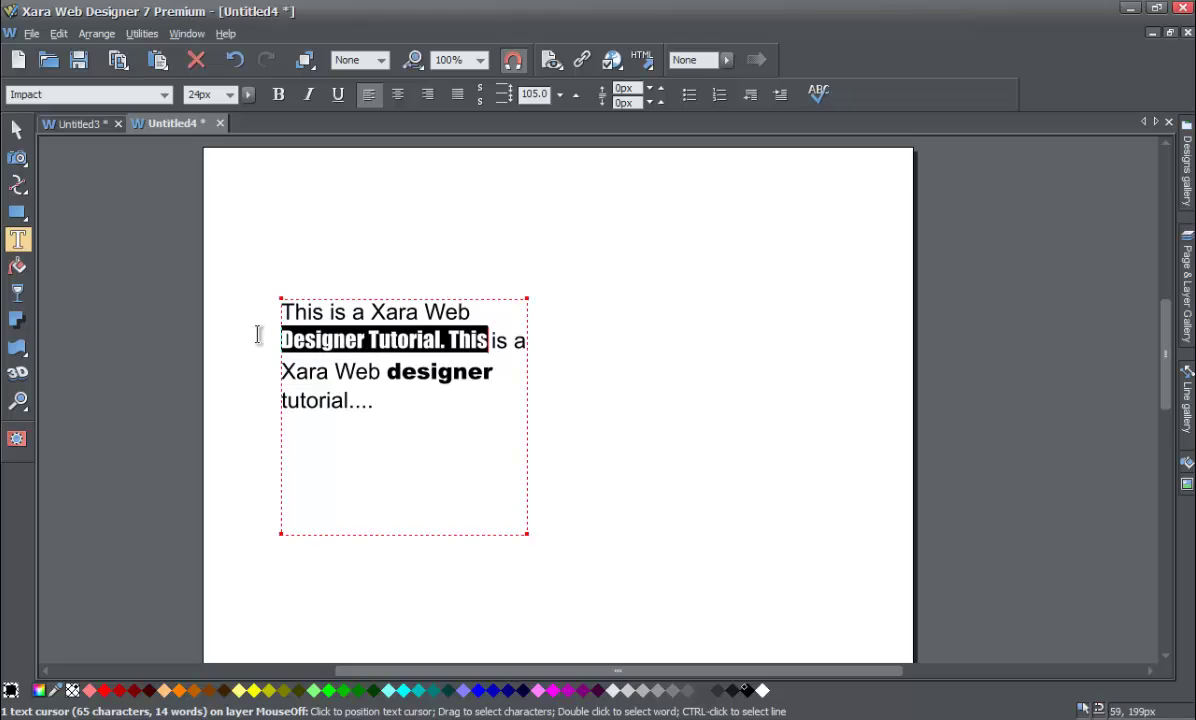
click(493, 341)
key(Return)
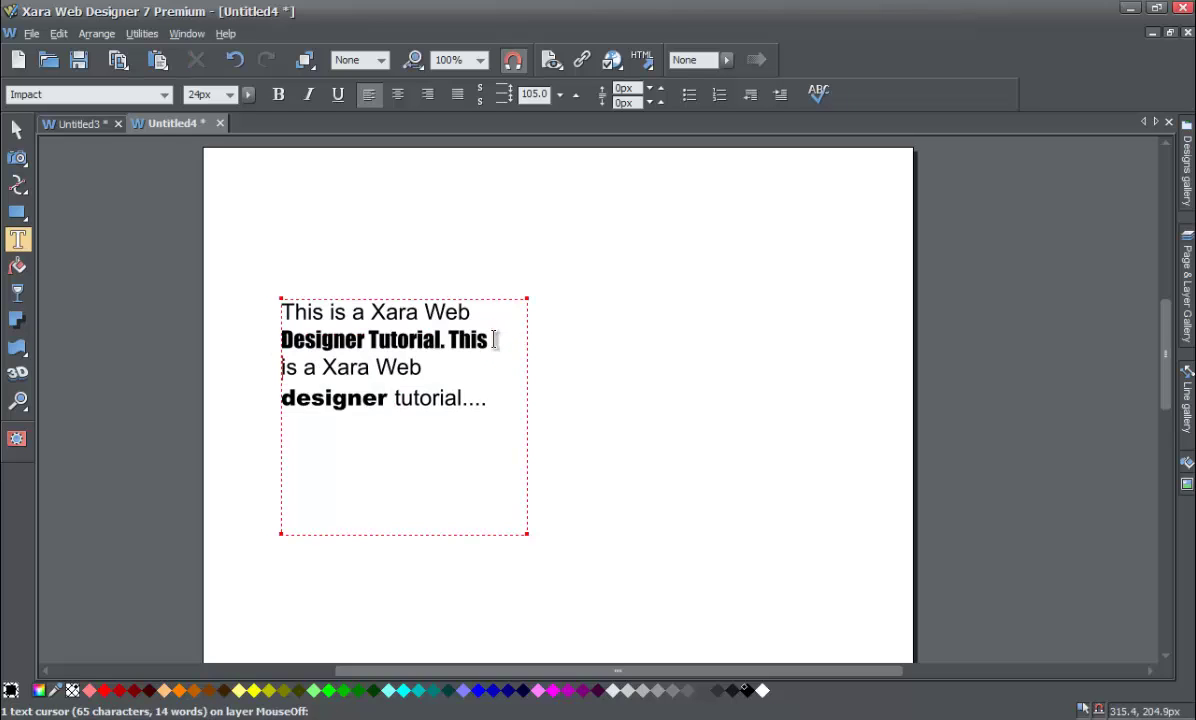
drag(492, 340, 262, 330)
click(315, 311)
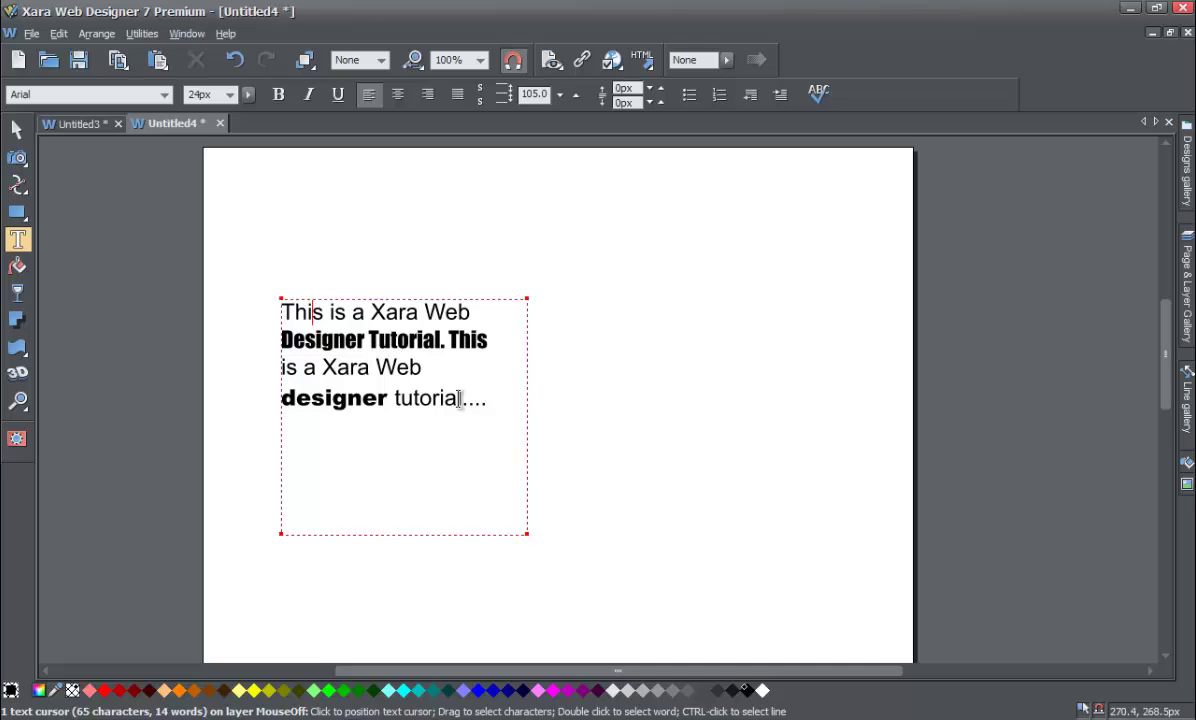
- Select all the text with Ctrl+A and set its font size to 32px
drag(488, 399, 400, 339)
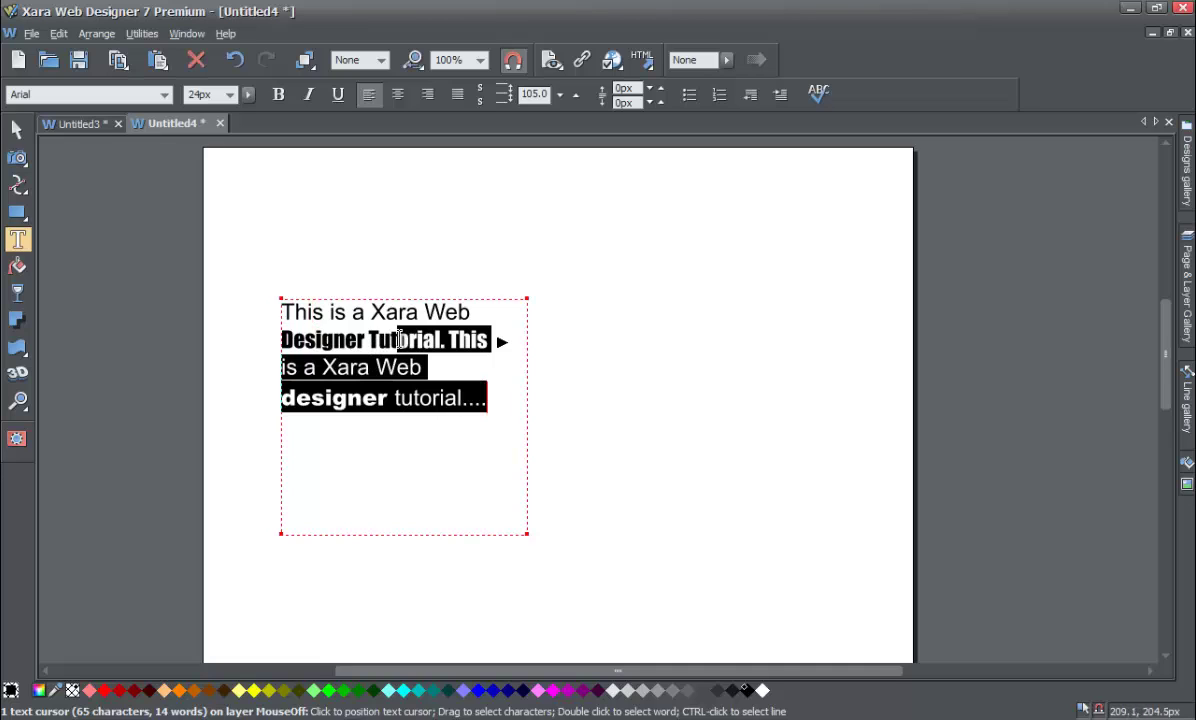
key(ctrl+a)
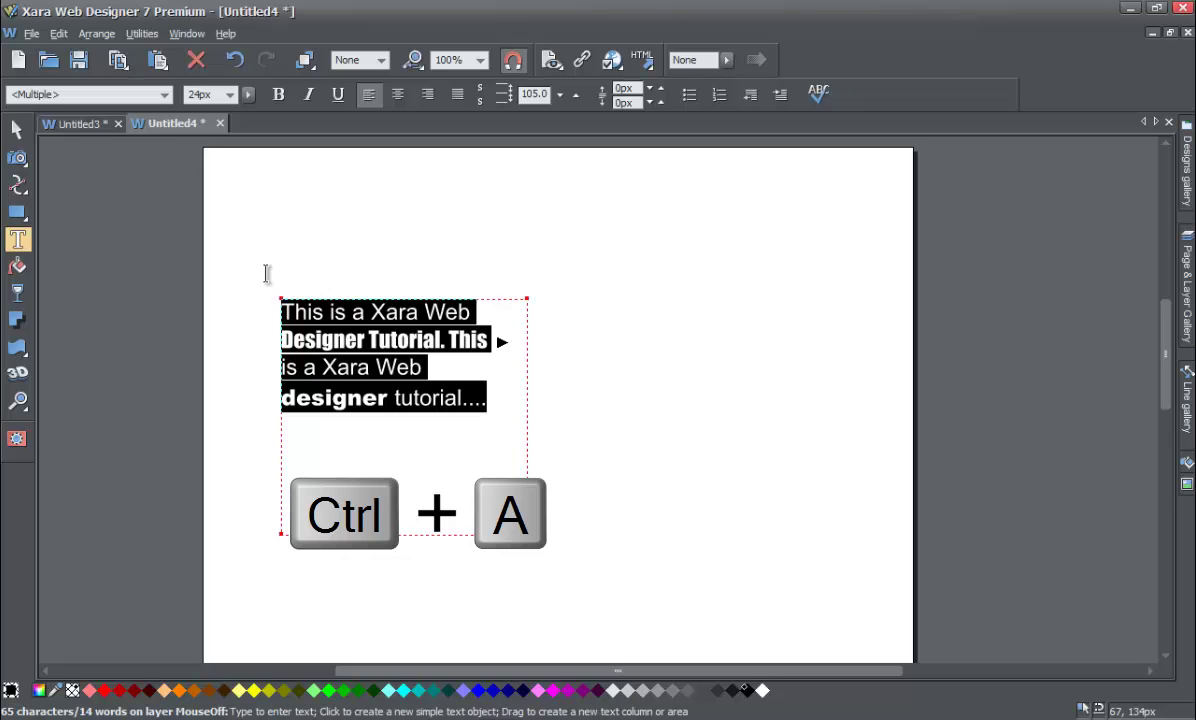
click(211, 94)
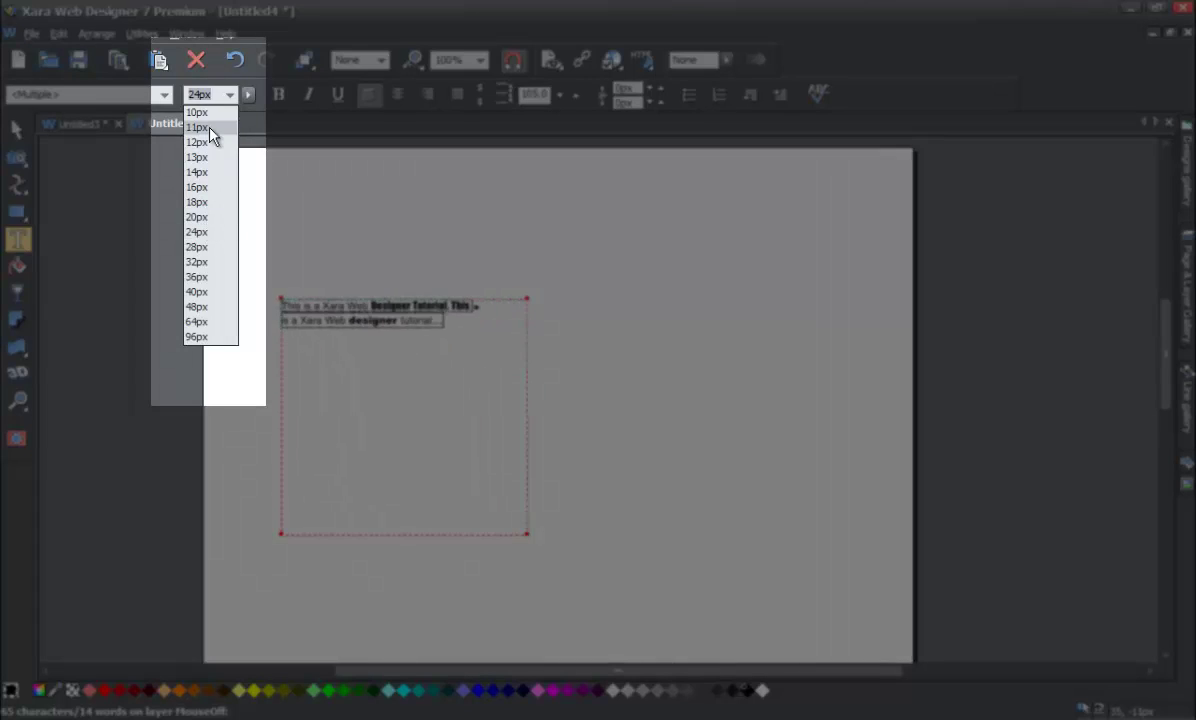
click(228, 96)
click(228, 97)
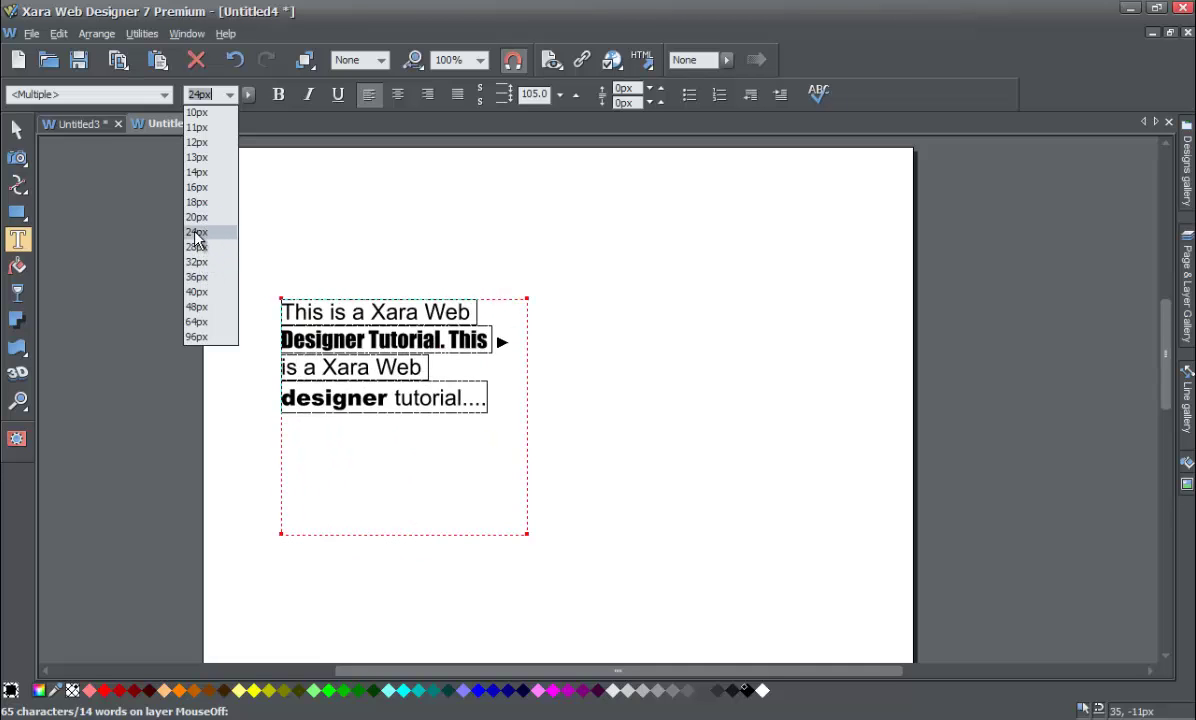
click(331, 229)
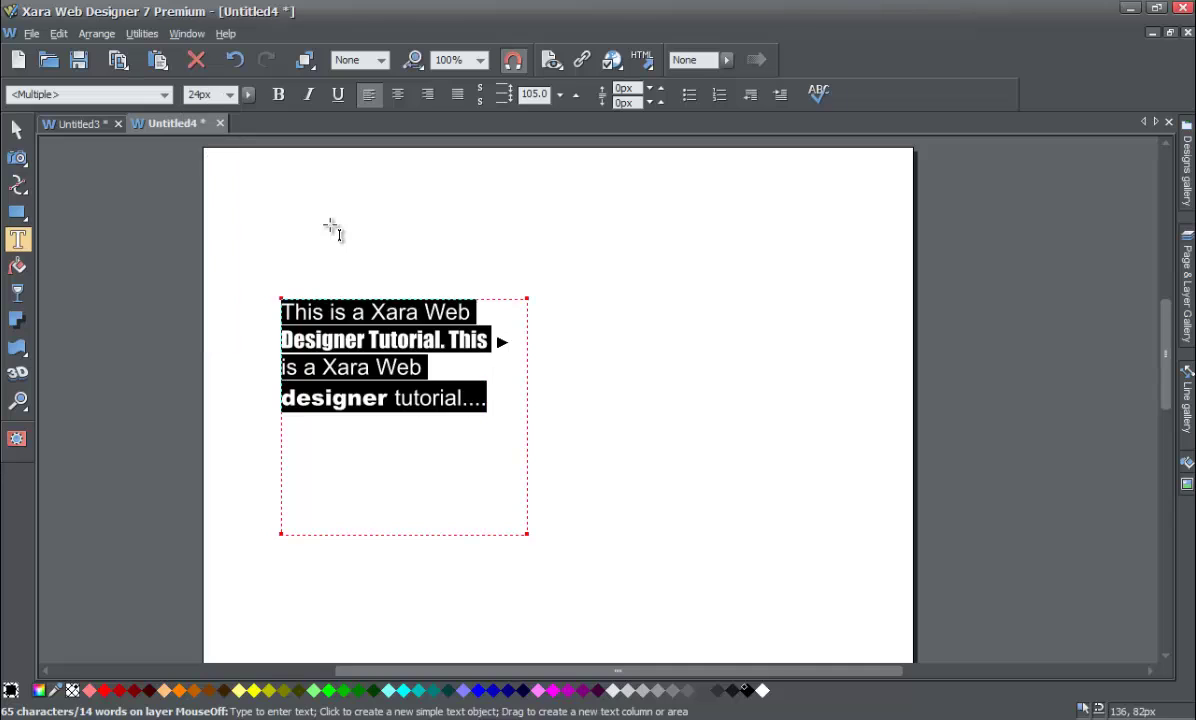
click(229, 95)
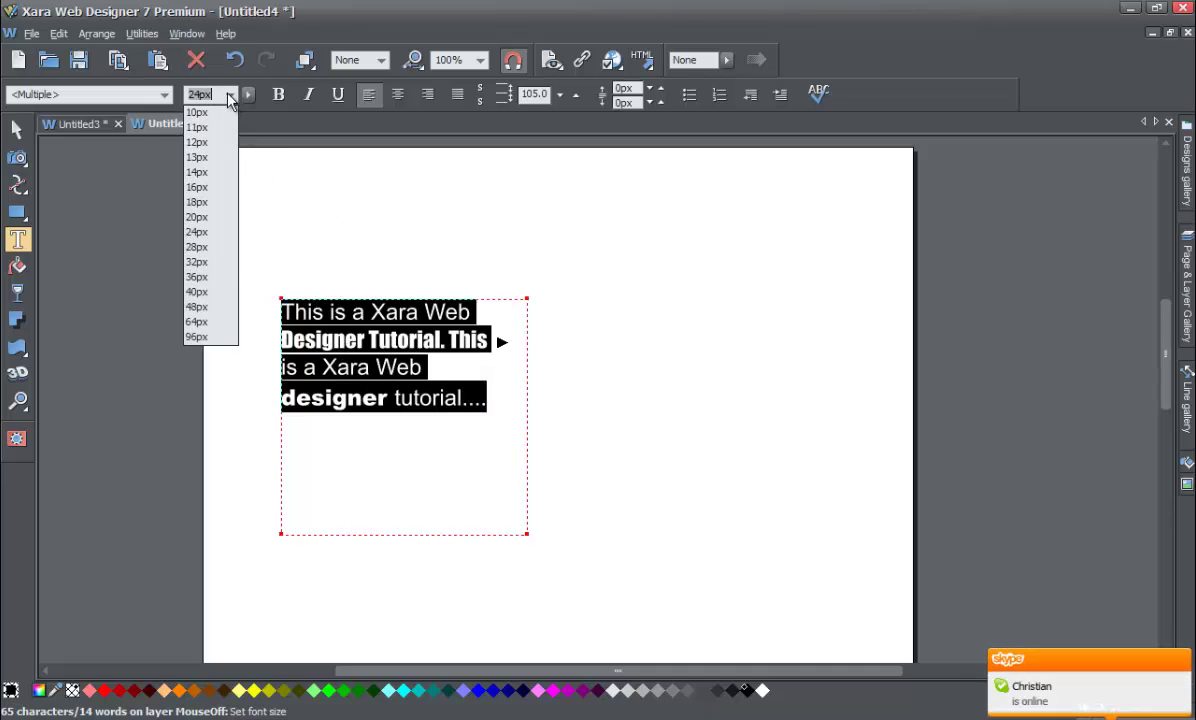
click(211, 264)
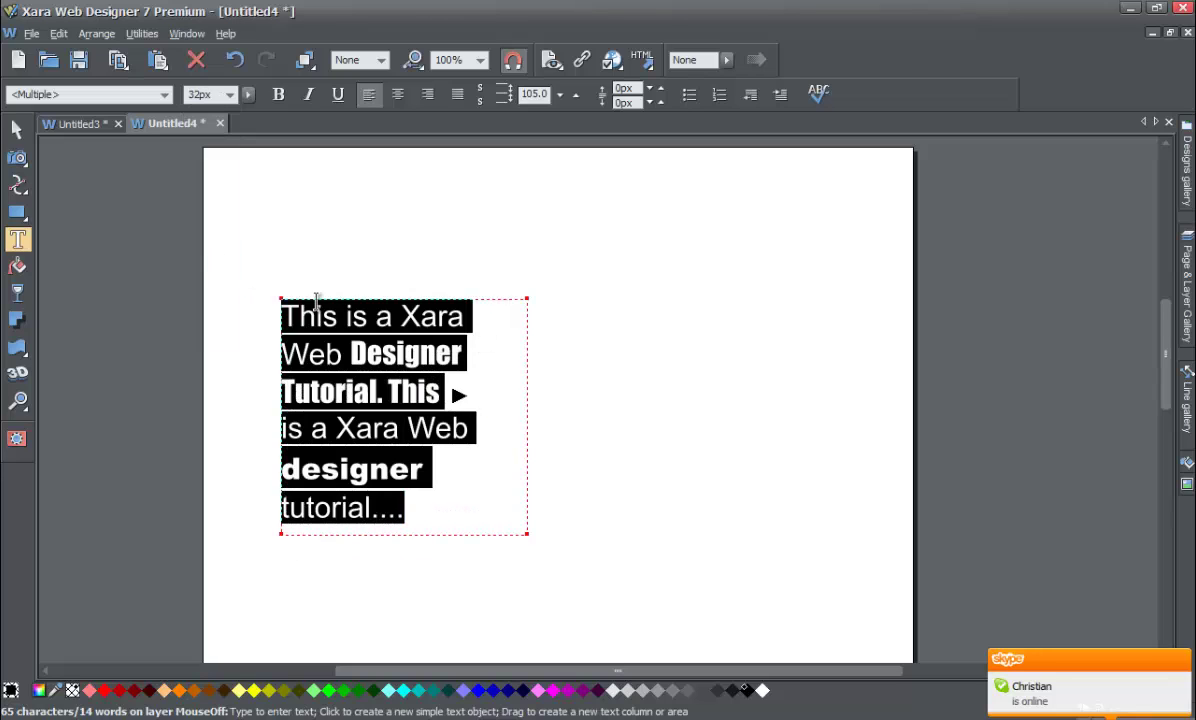
click(366, 318)
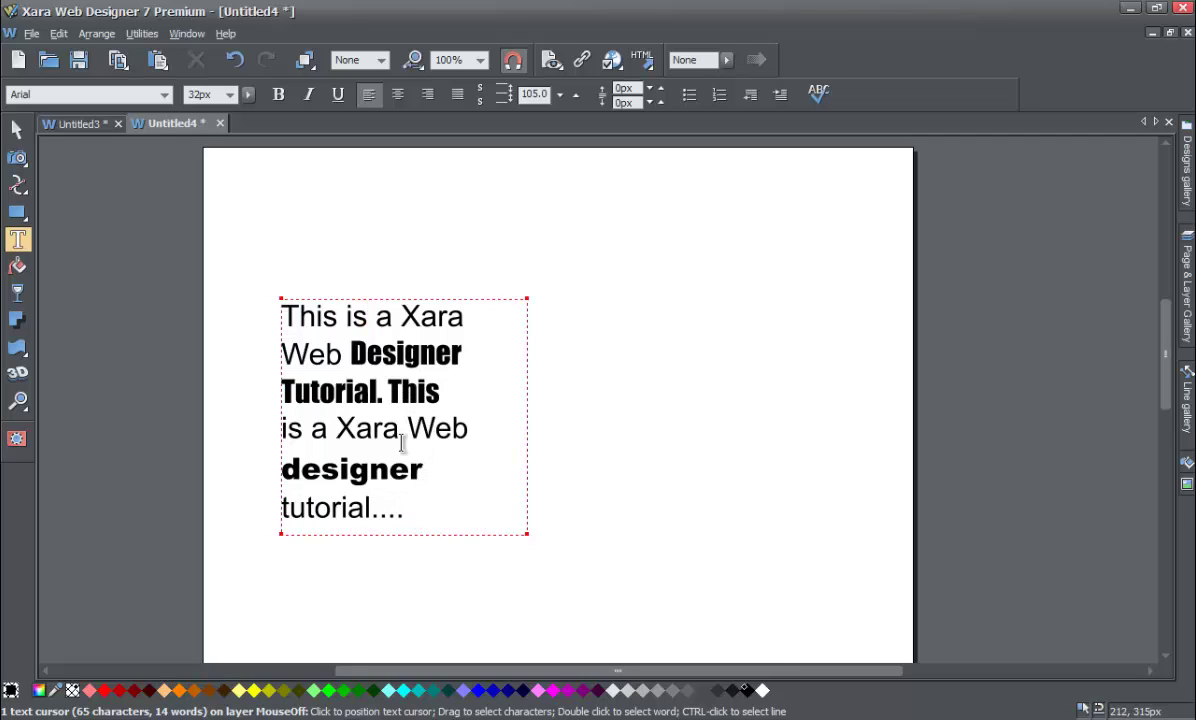
drag(416, 515, 277, 318)
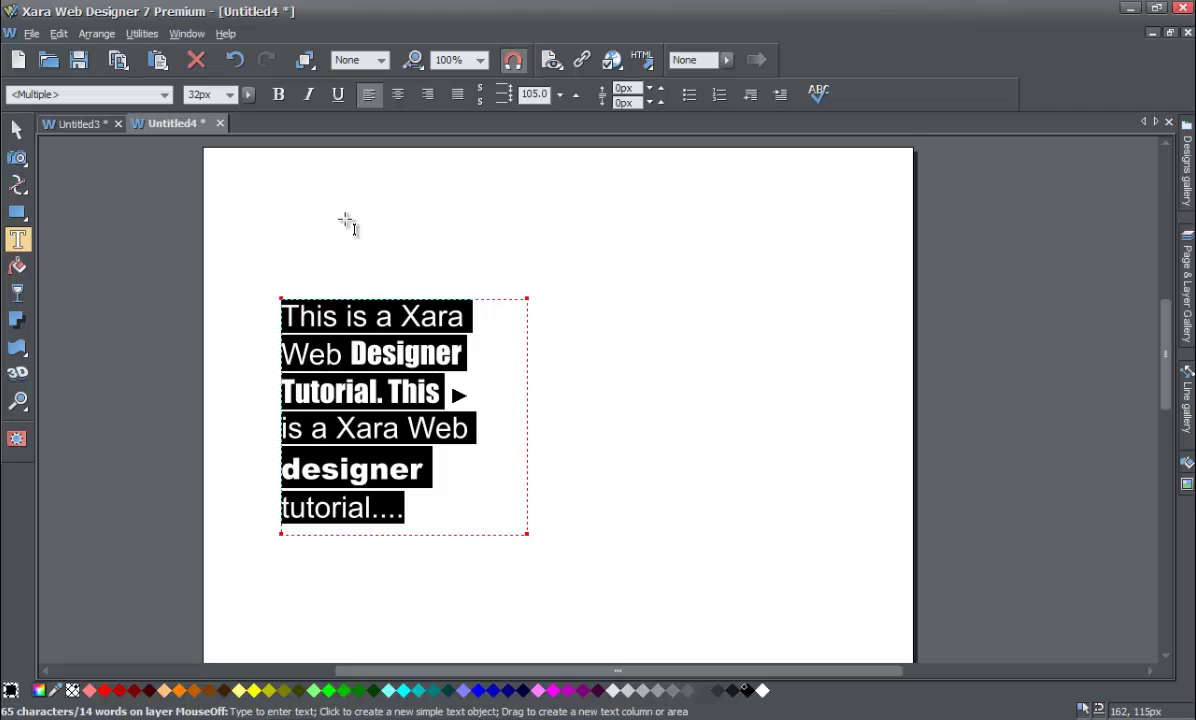
click(280, 99)
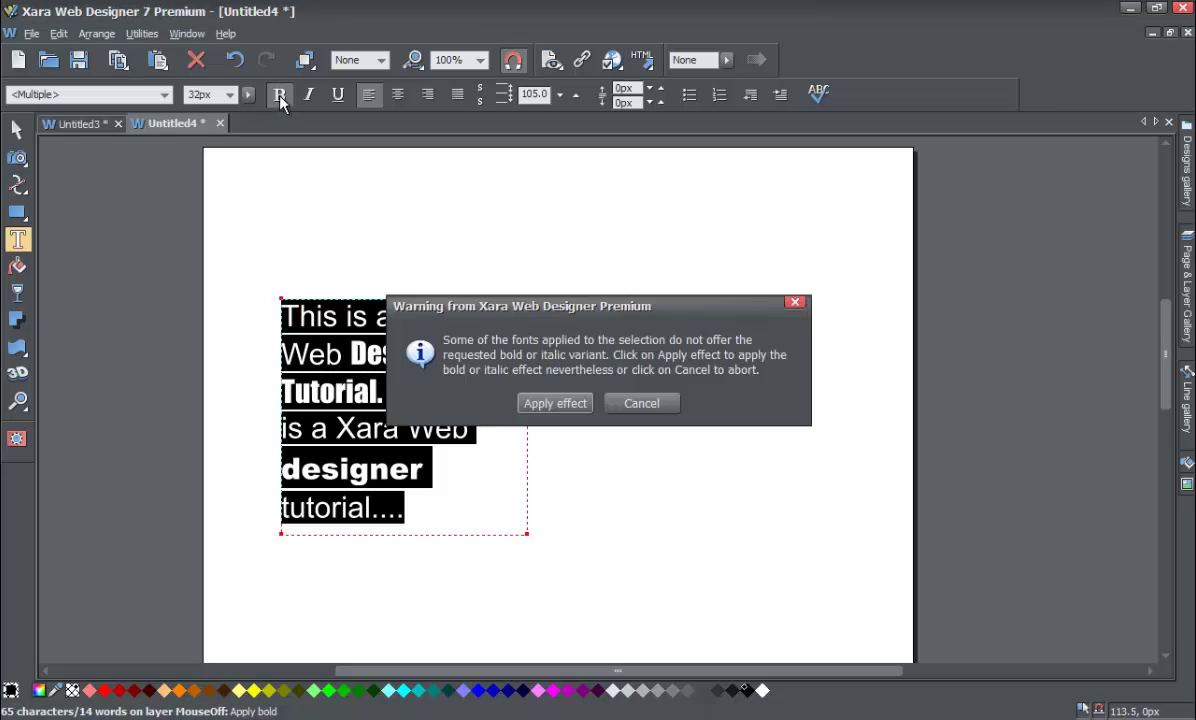
click(543, 404)
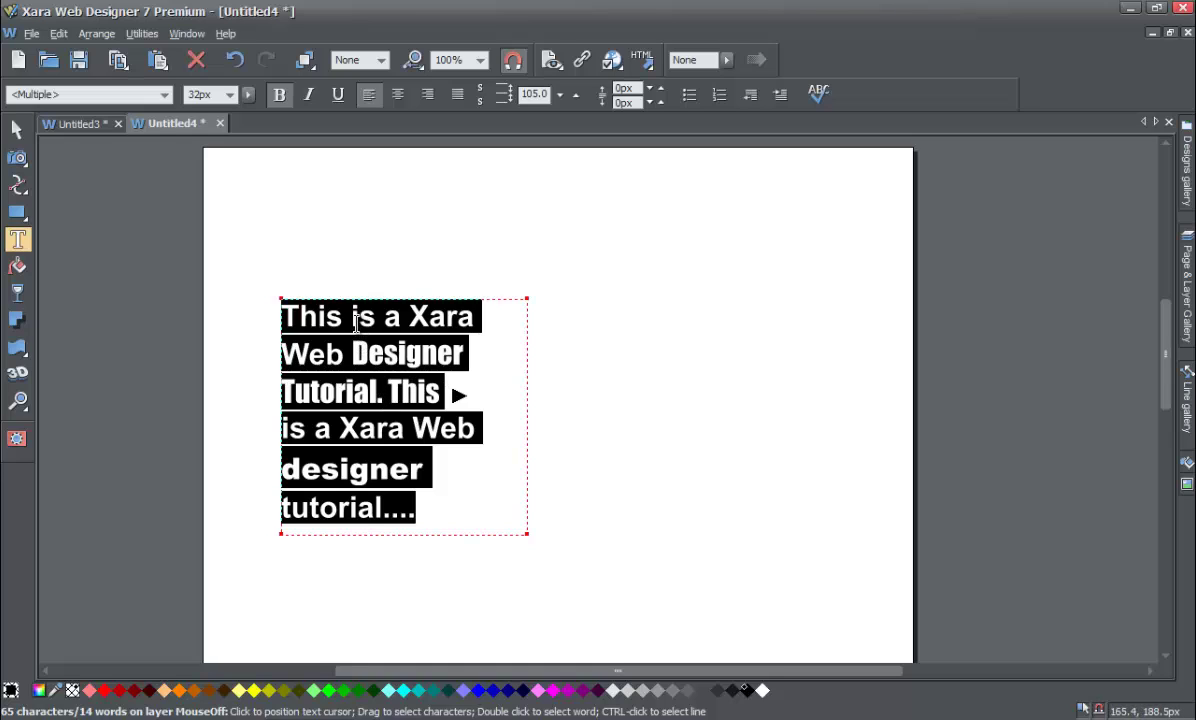
click(285, 100)
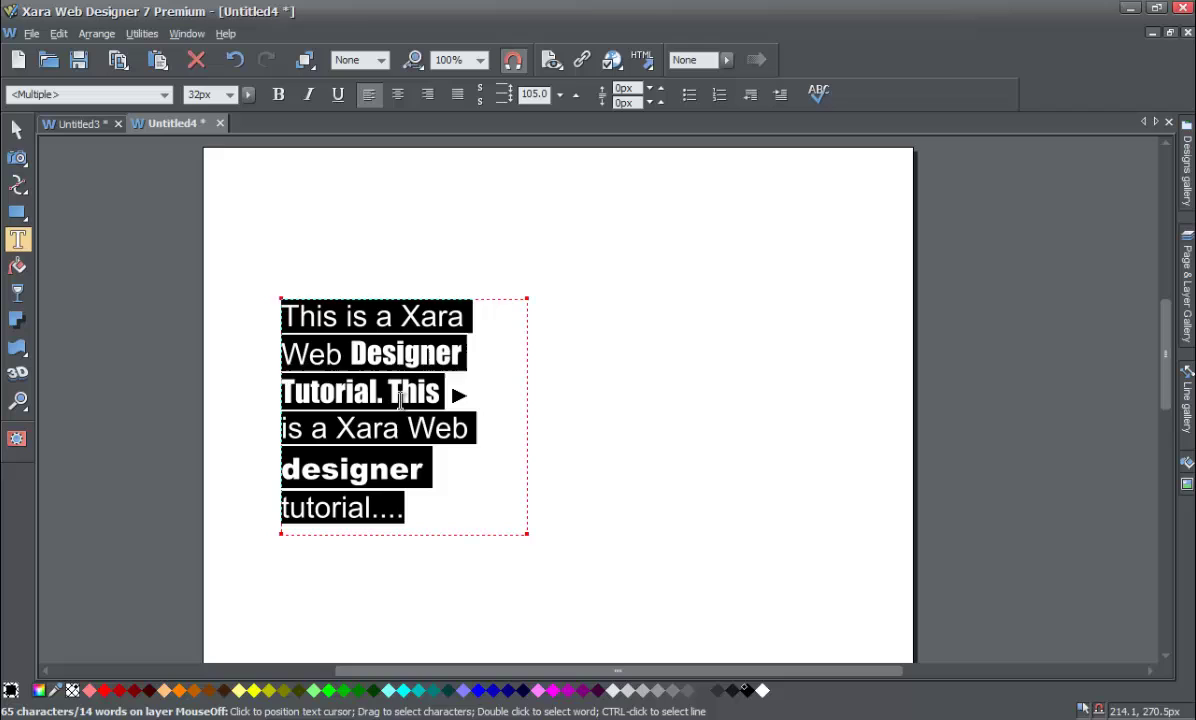
- Make the word 'Web' on line four bold
click(395, 472)
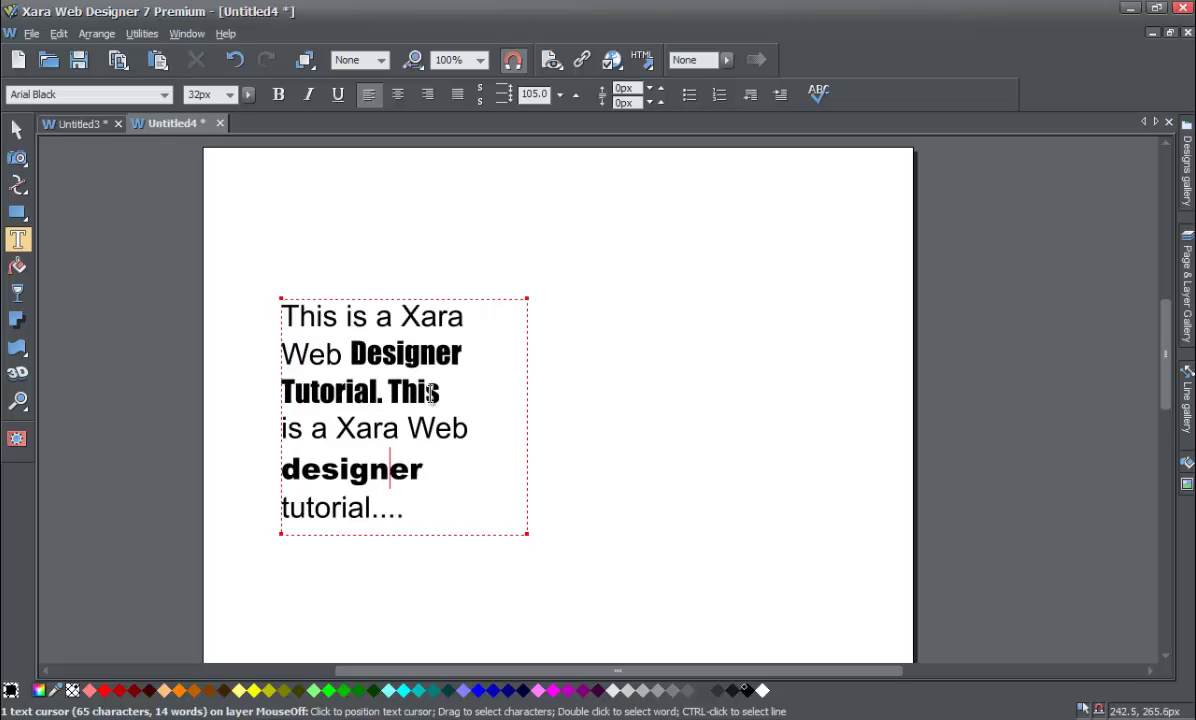
drag(440, 392, 272, 384)
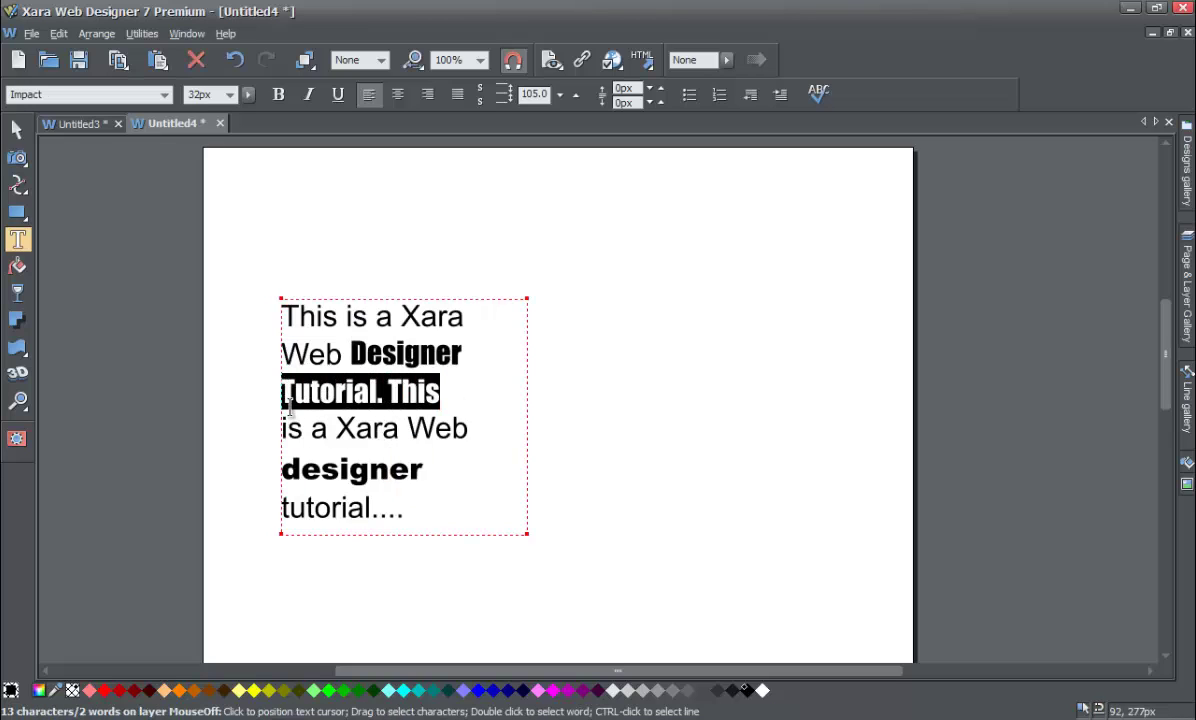
click(397, 380)
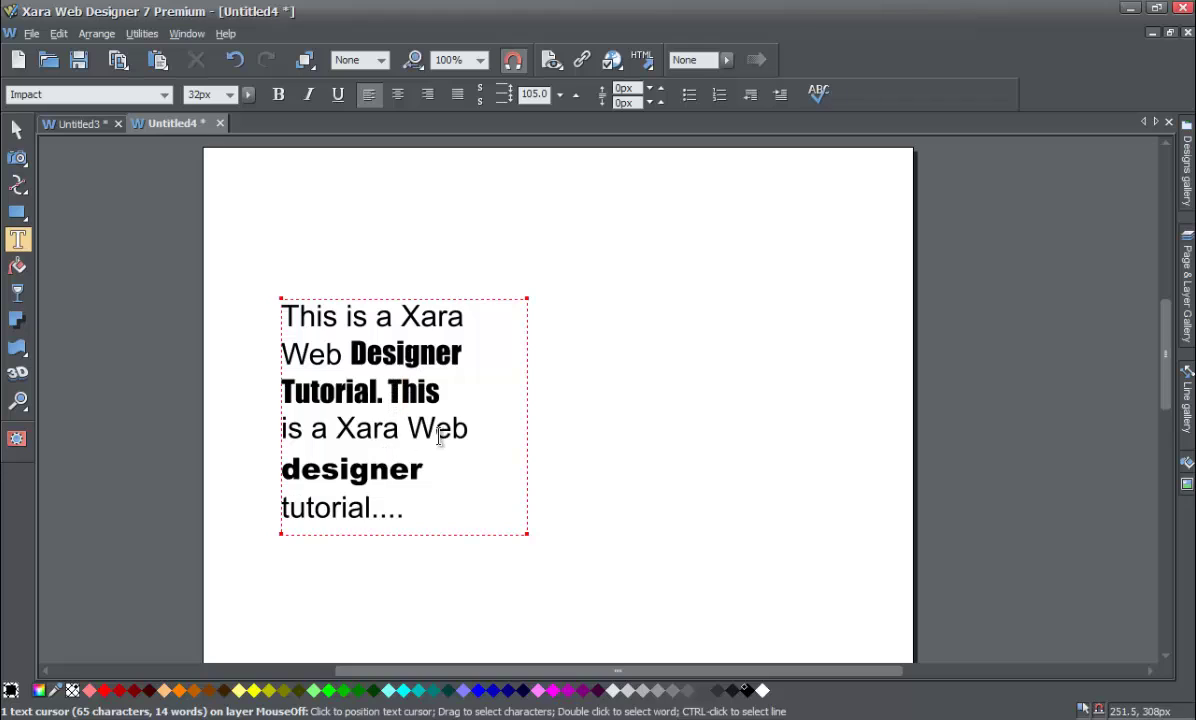
drag(477, 428, 284, 425)
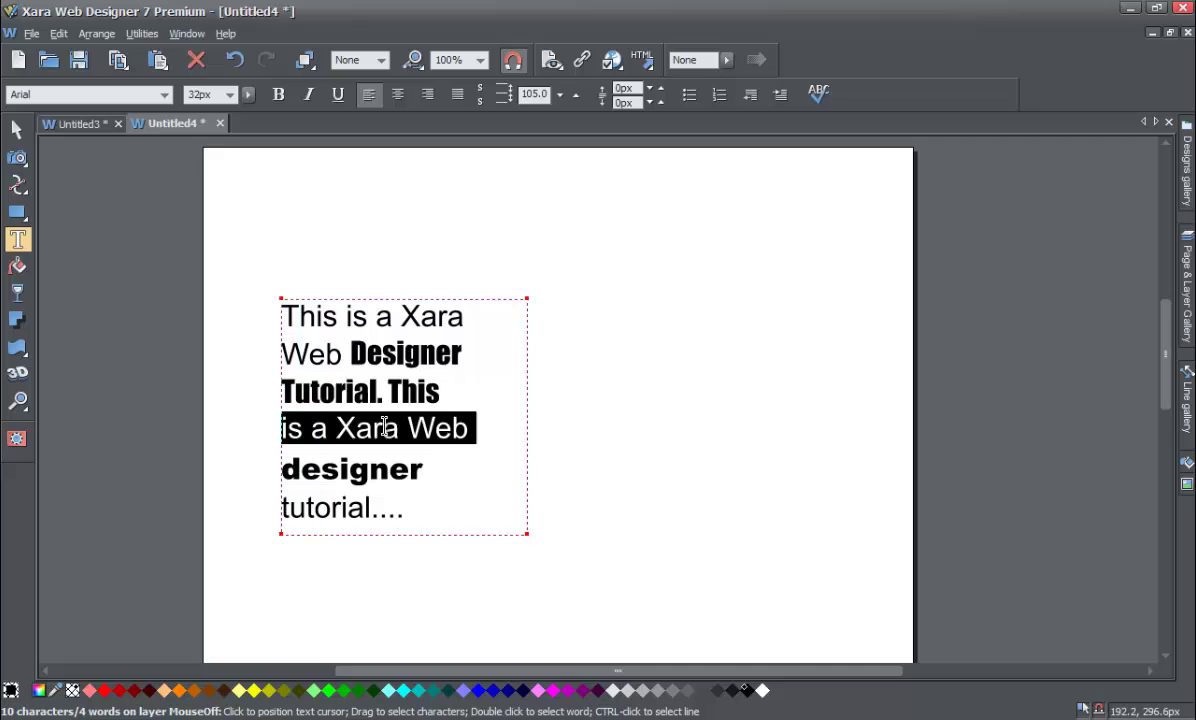
drag(407, 428, 470, 428)
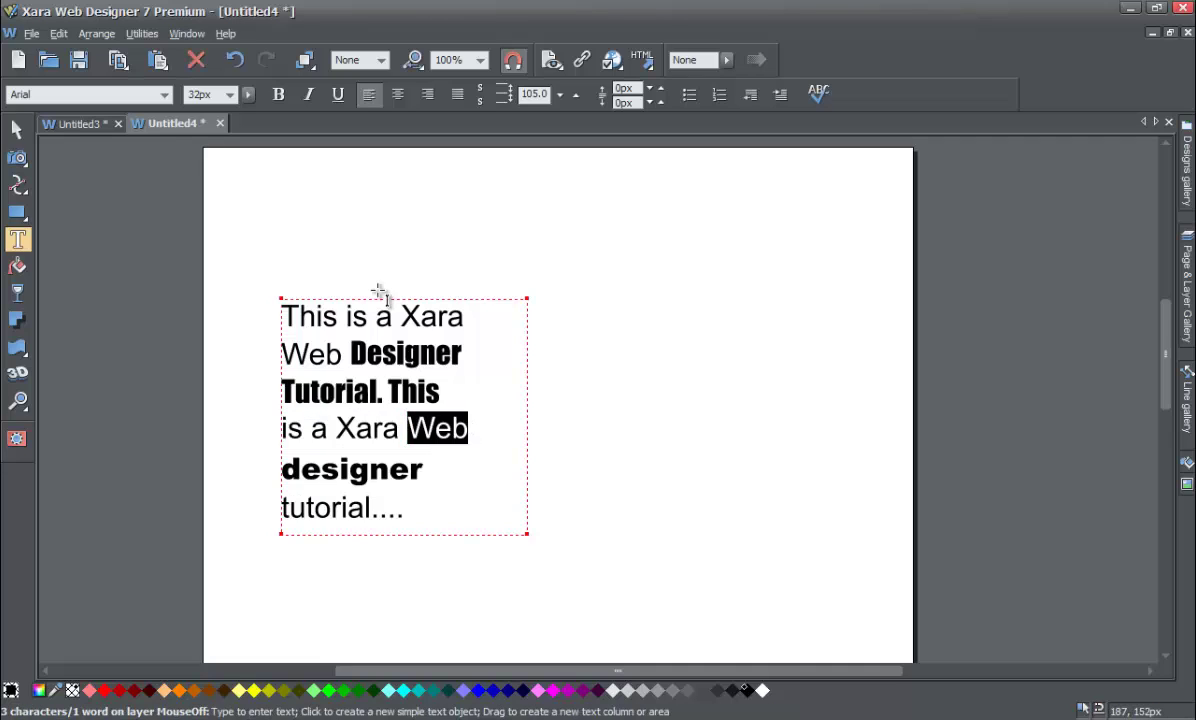
click(279, 94)
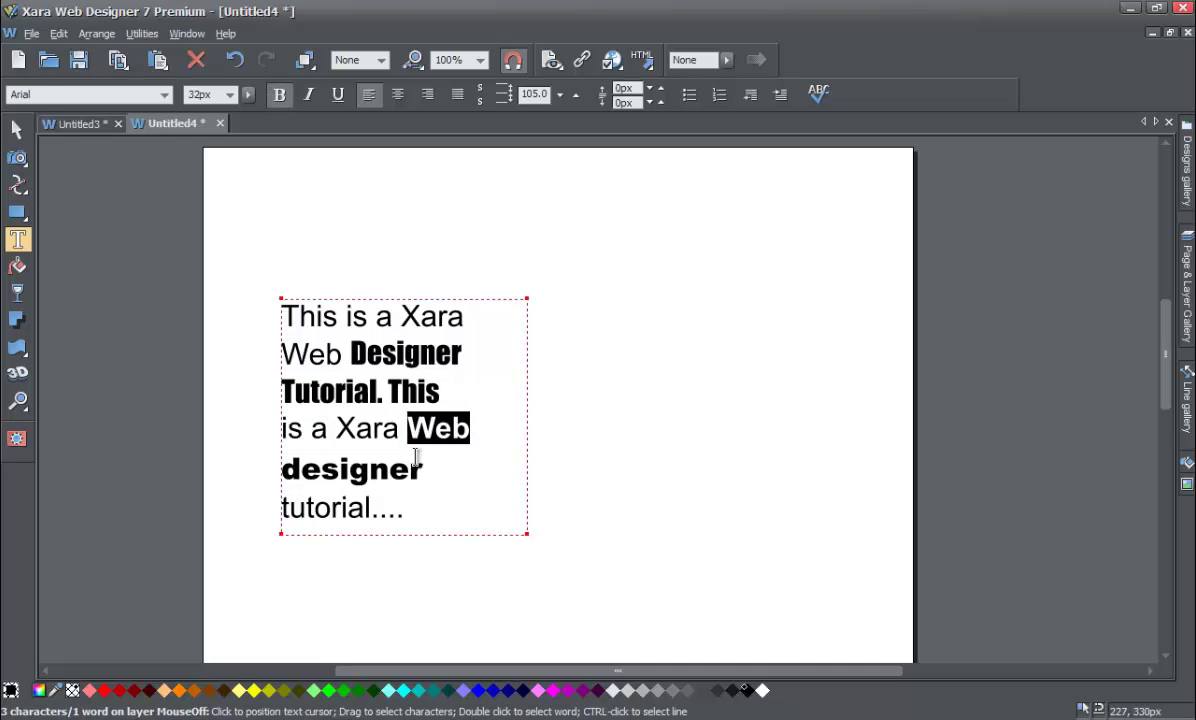
- Bold all the text, confirm the warning with Apply, then unbold the regular lines
drag(430, 512, 280, 259)
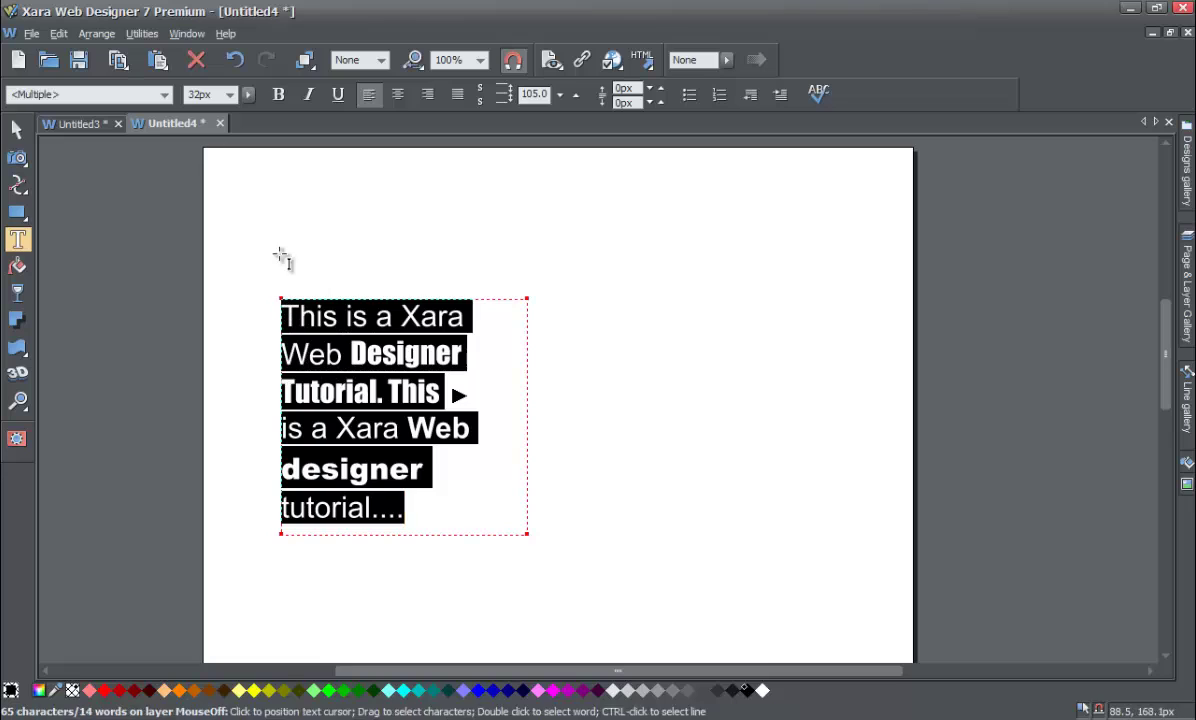
click(280, 96)
click(555, 403)
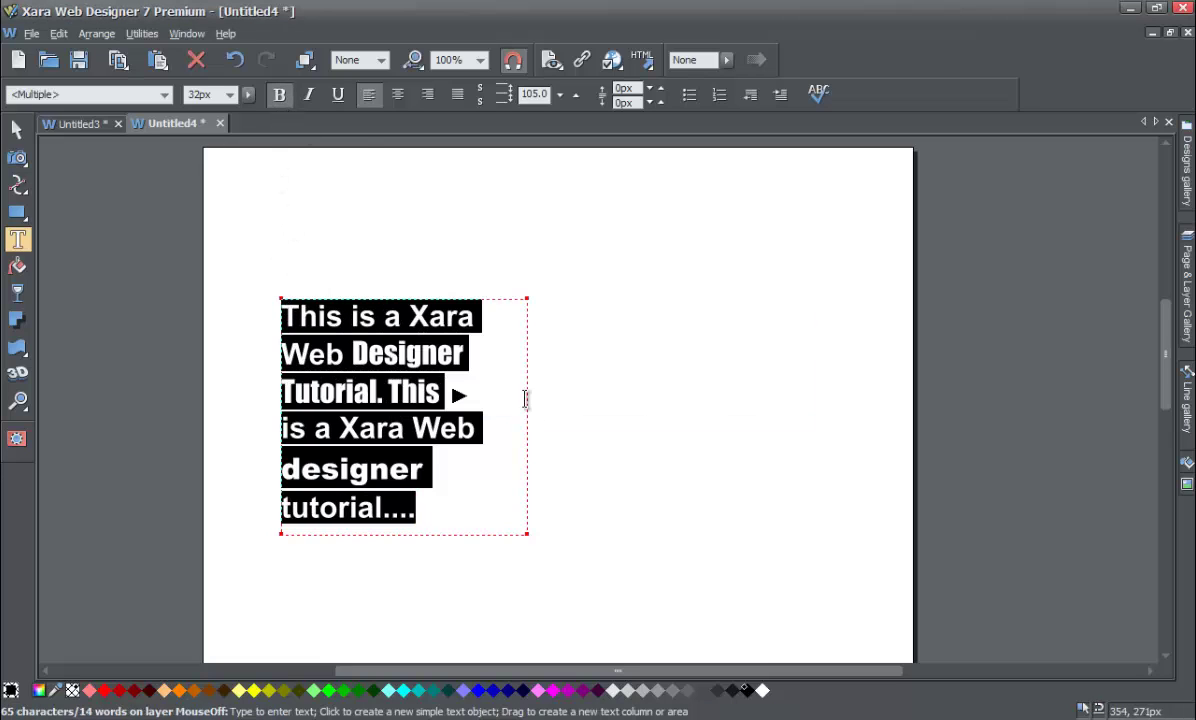
click(279, 94)
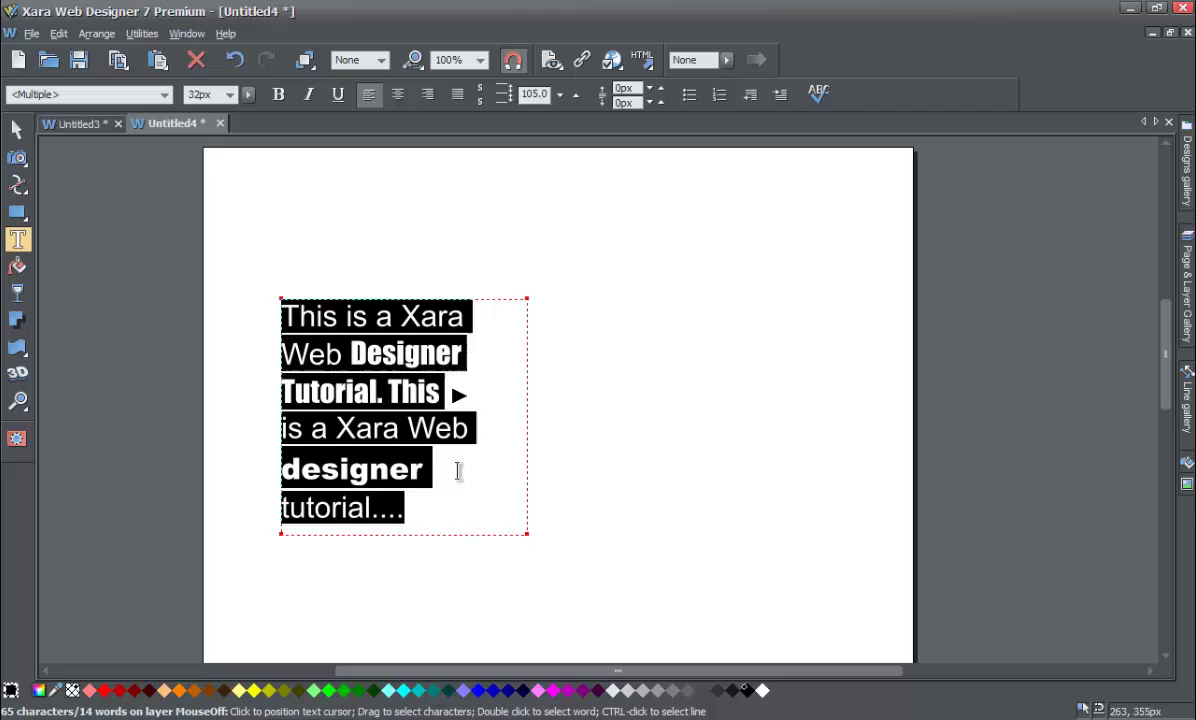
click(466, 429)
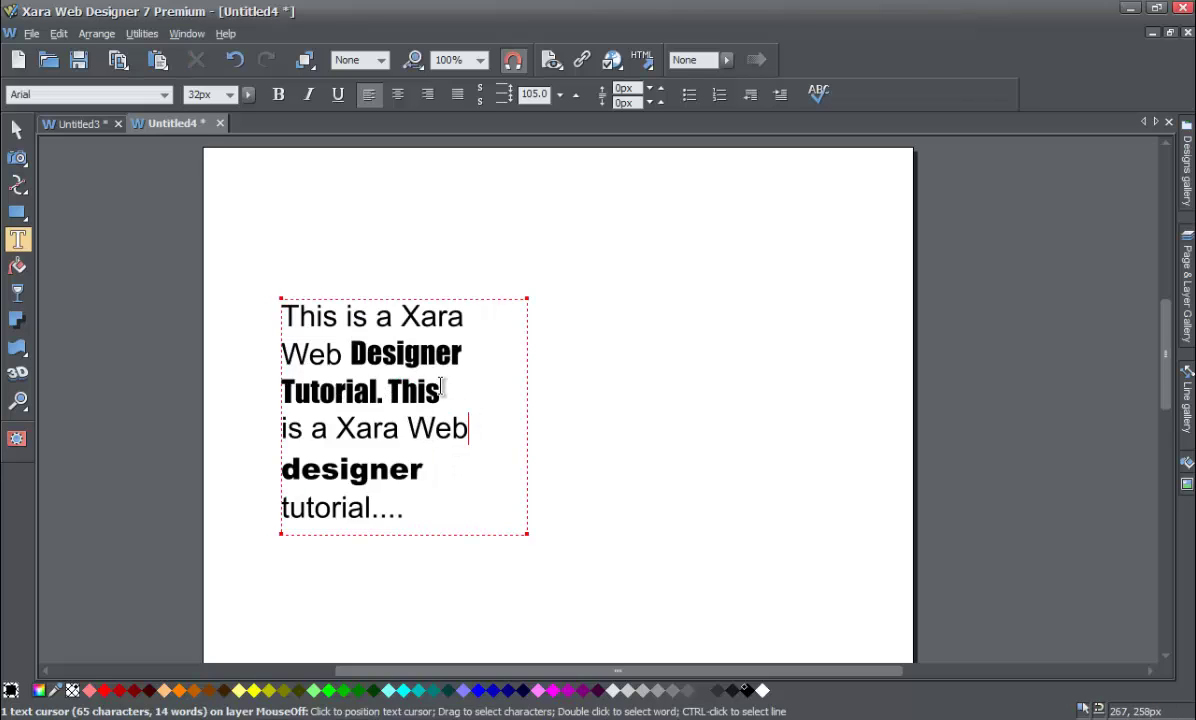
- Set 'Designer Tutorial. This' to Trebuchet MS
drag(350, 353, 444, 392)
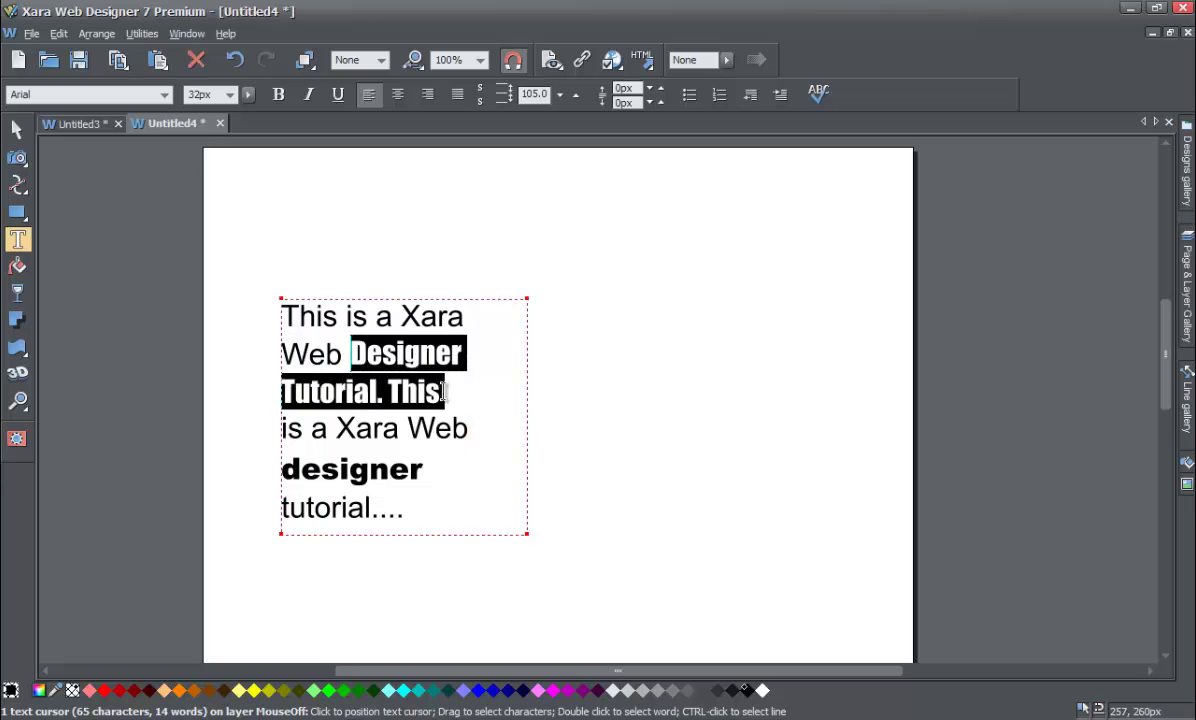
click(164, 95)
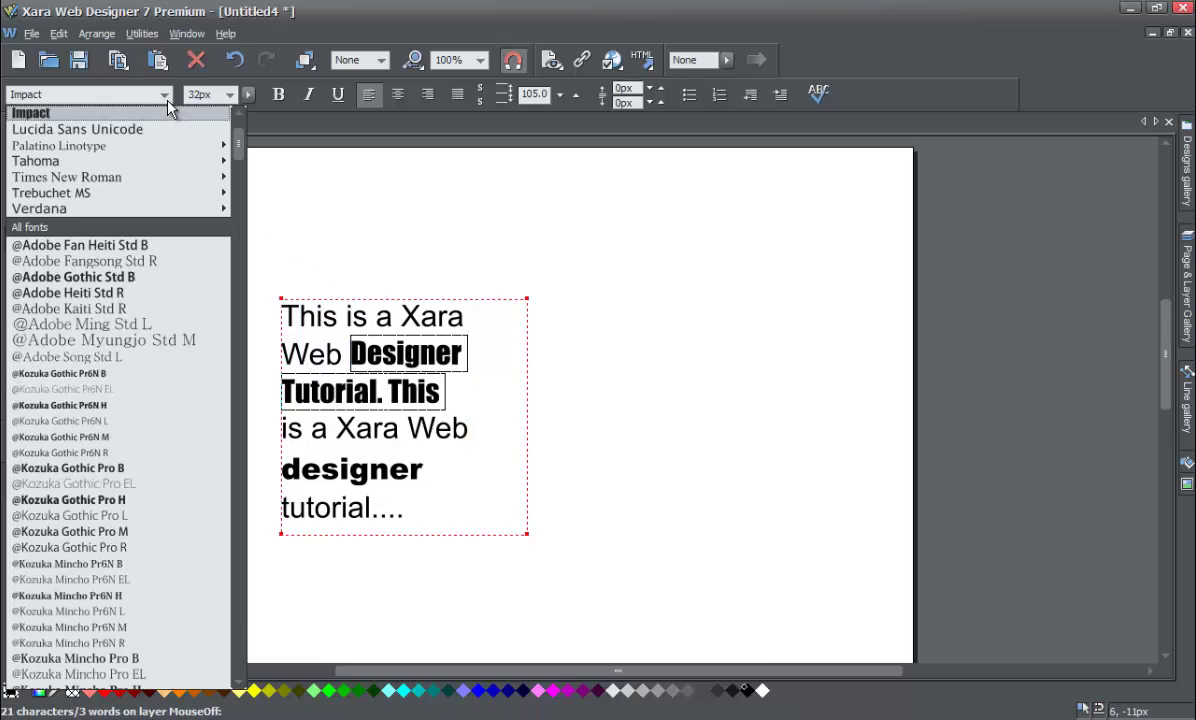
click(176, 196)
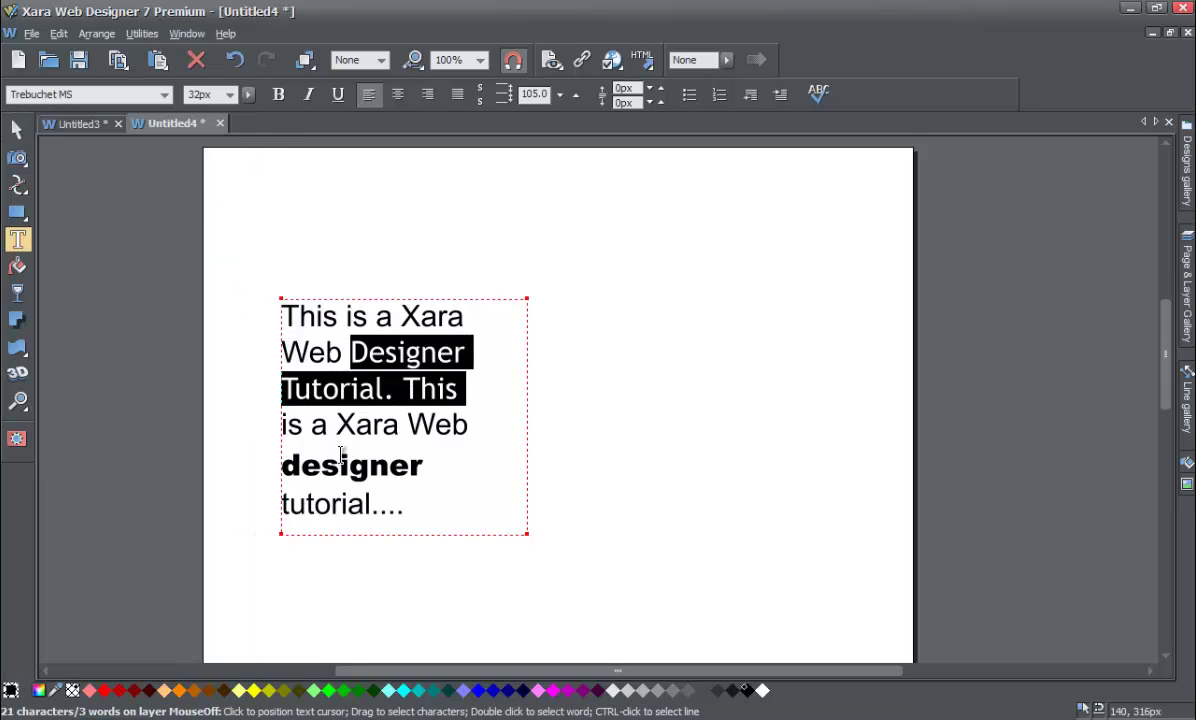
- Set the bold word 'designer' to Trebuchet MS
drag(434, 475, 281, 466)
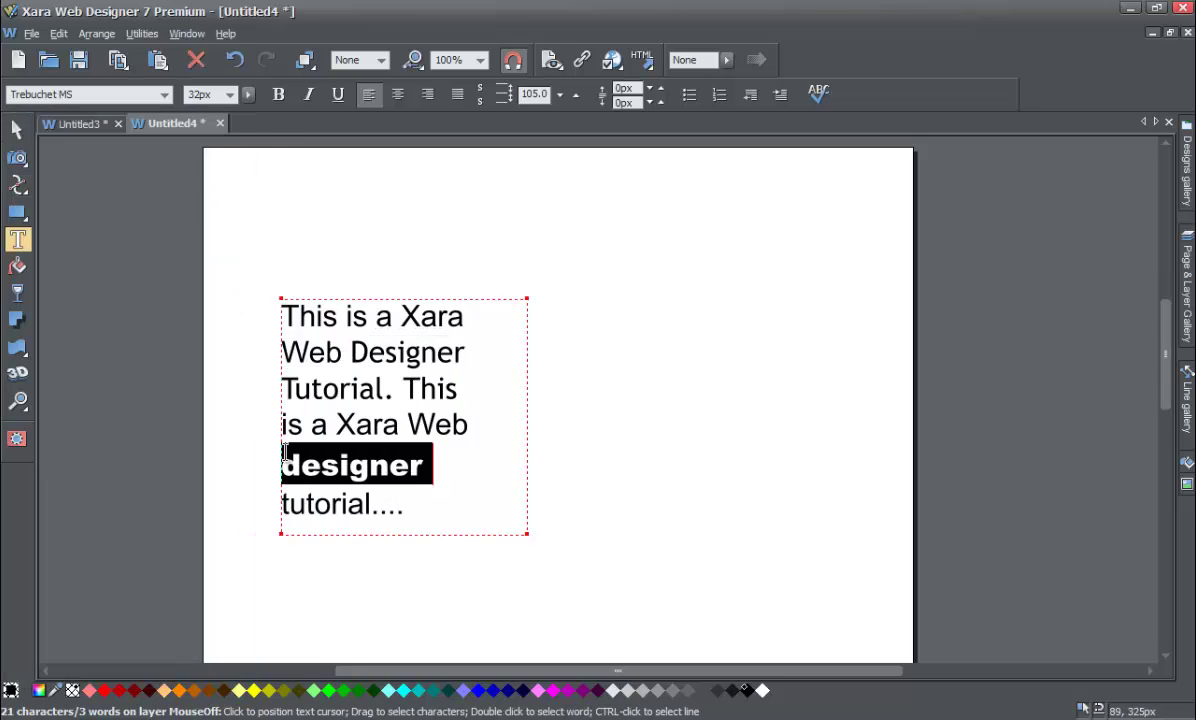
click(161, 94)
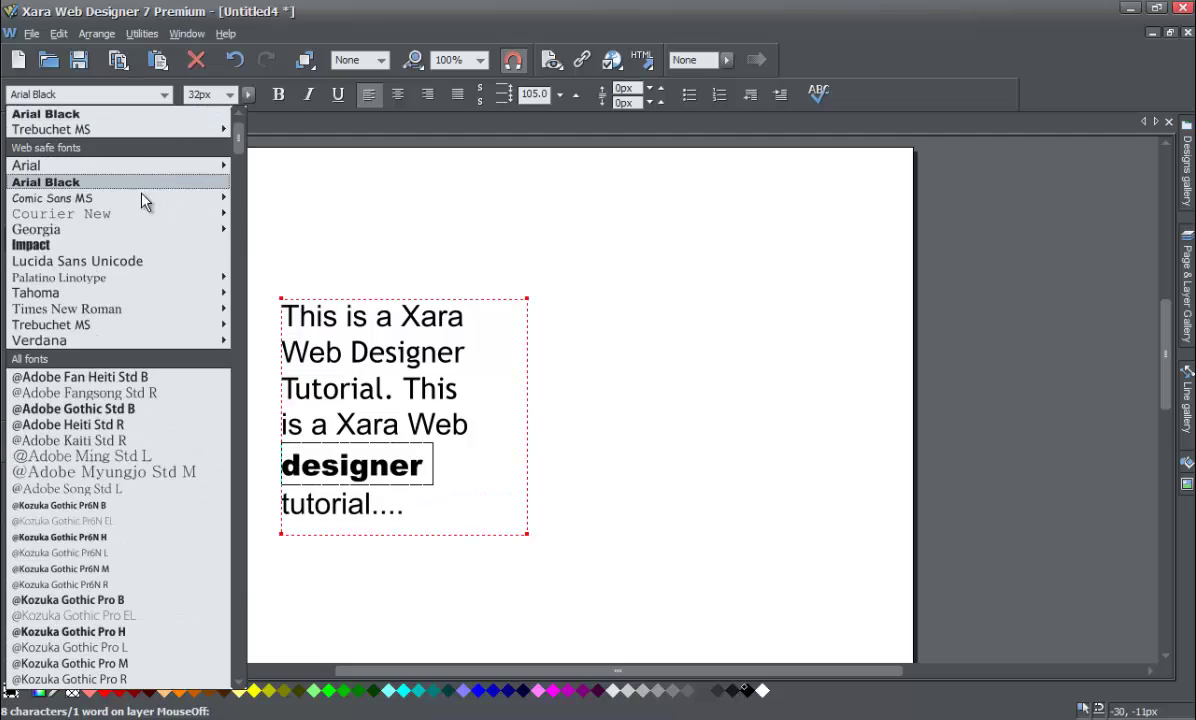
click(130, 132)
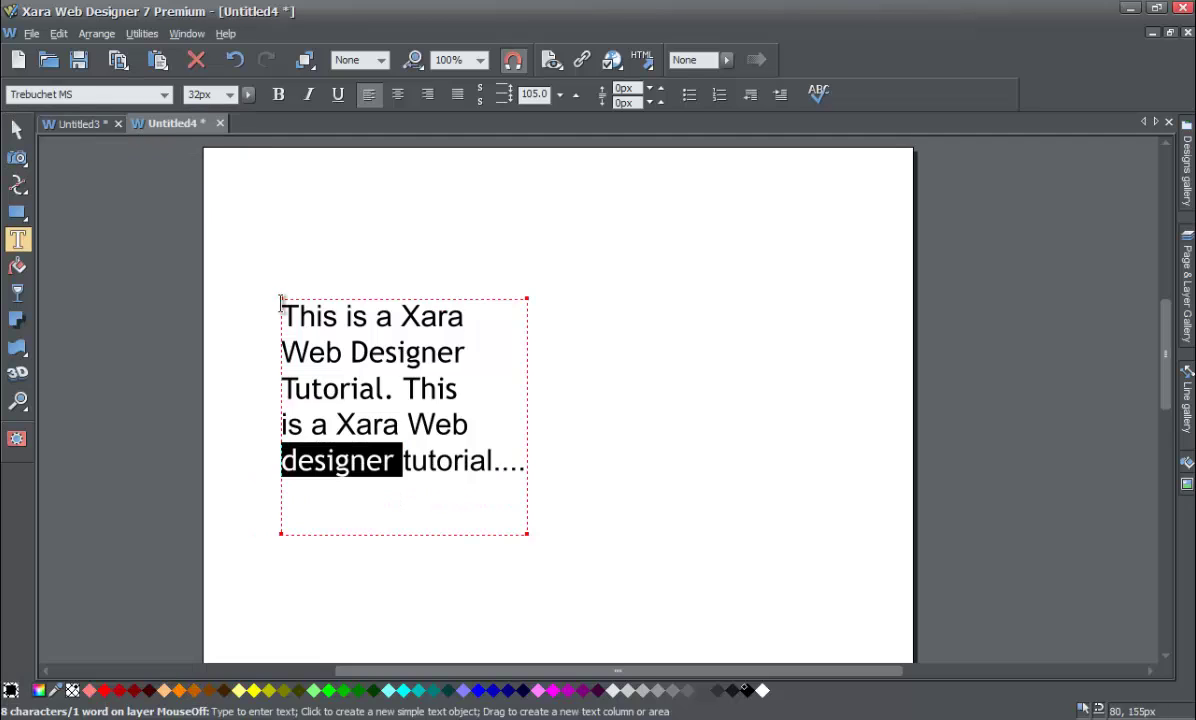
click(364, 380)
drag(348, 352, 474, 345)
click(279, 94)
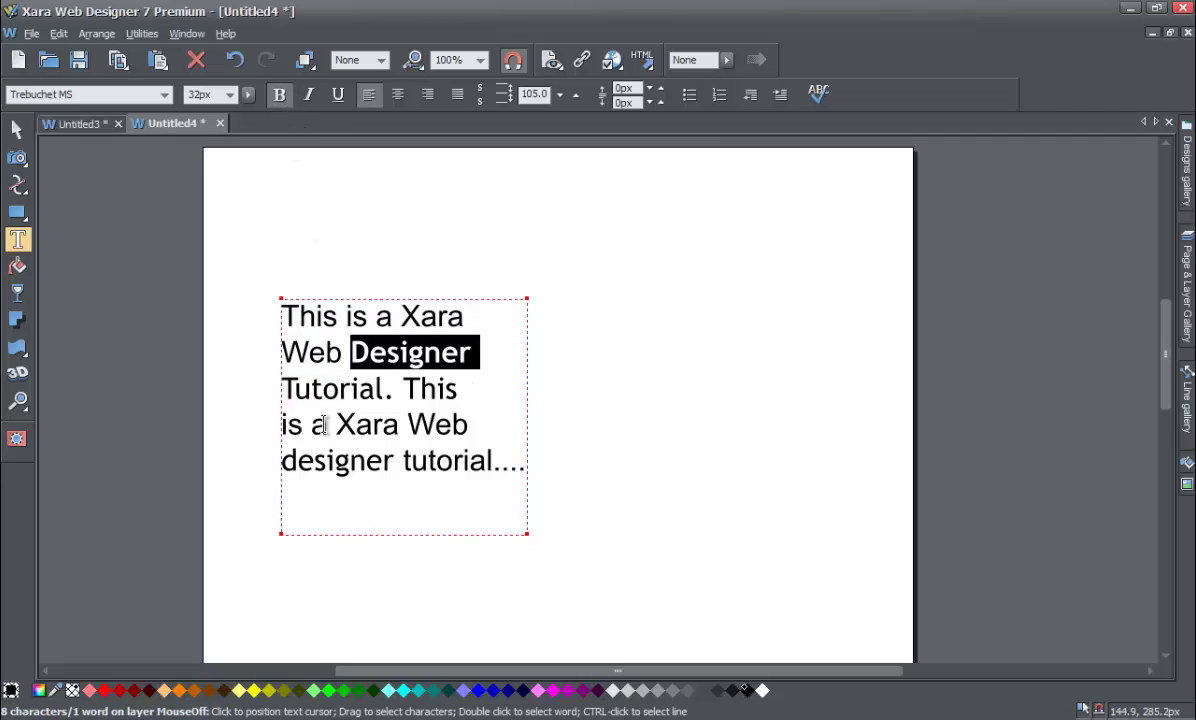
drag(283, 460, 400, 462)
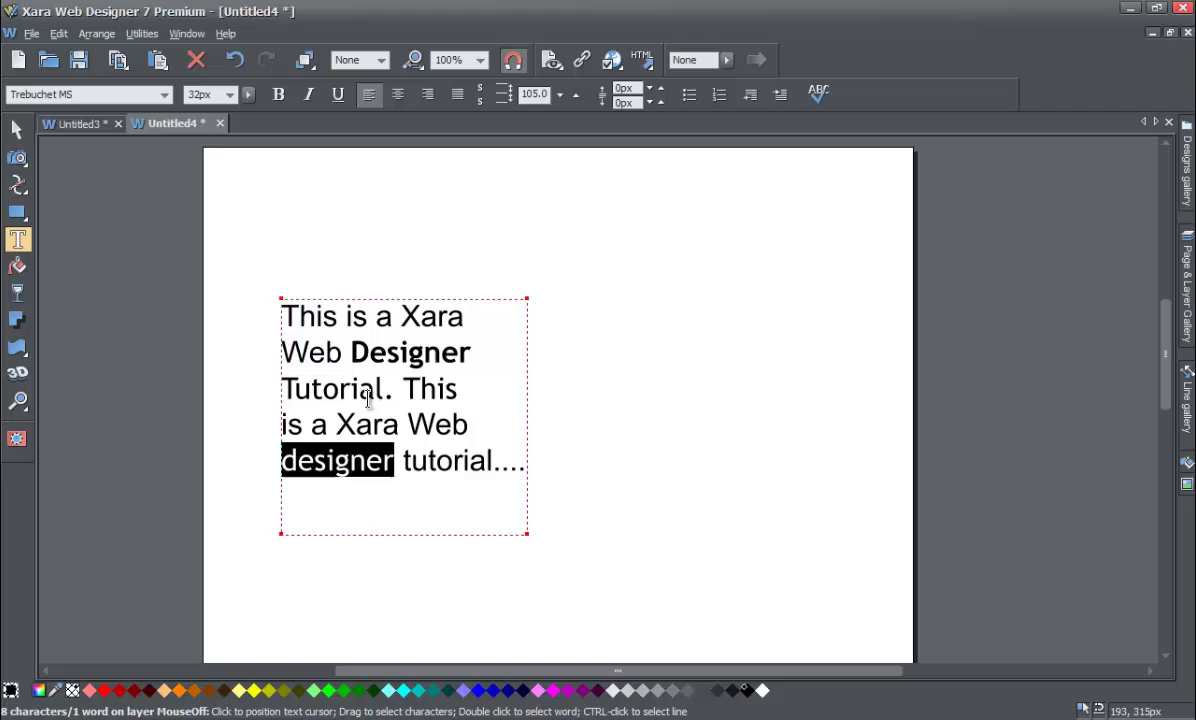
click(279, 94)
click(436, 428)
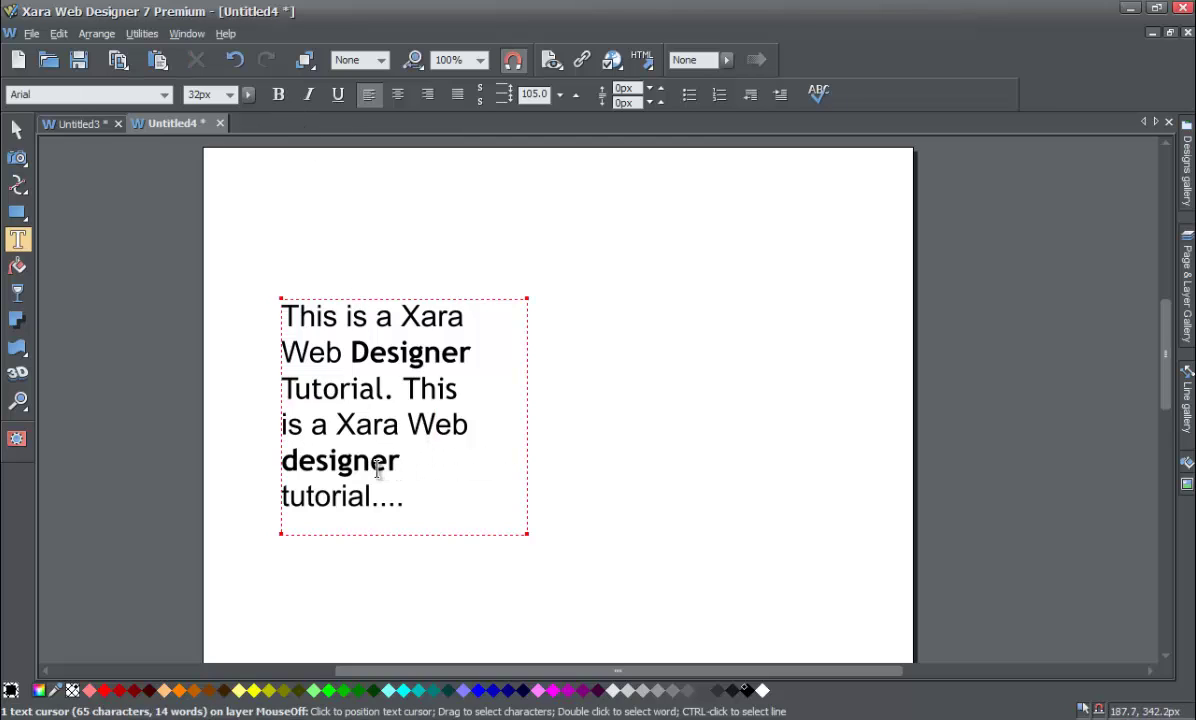
drag(404, 497, 281, 316)
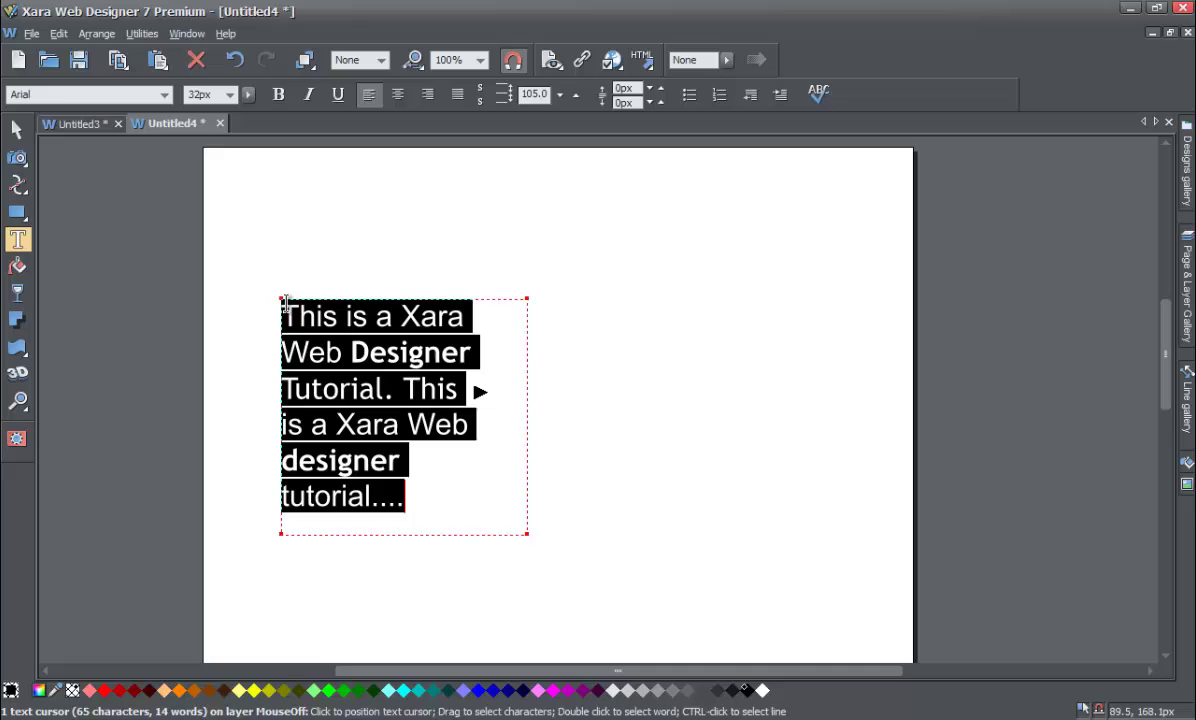
click(279, 94)
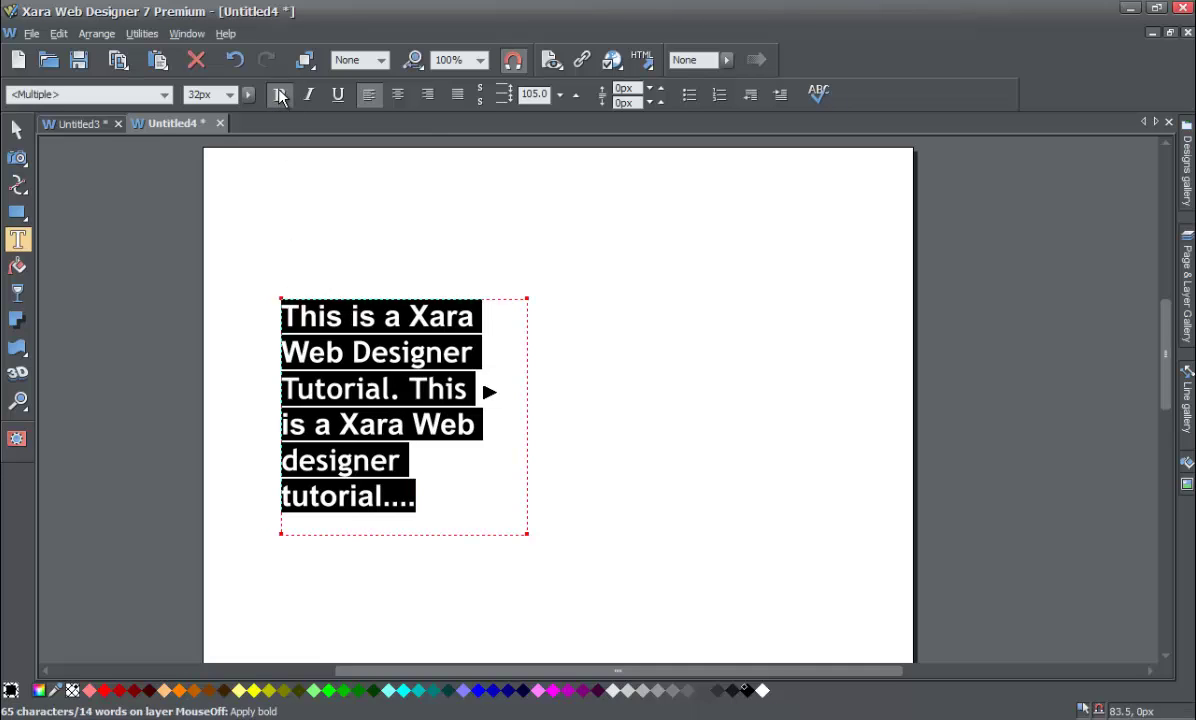
click(406, 390)
drag(452, 499, 286, 267)
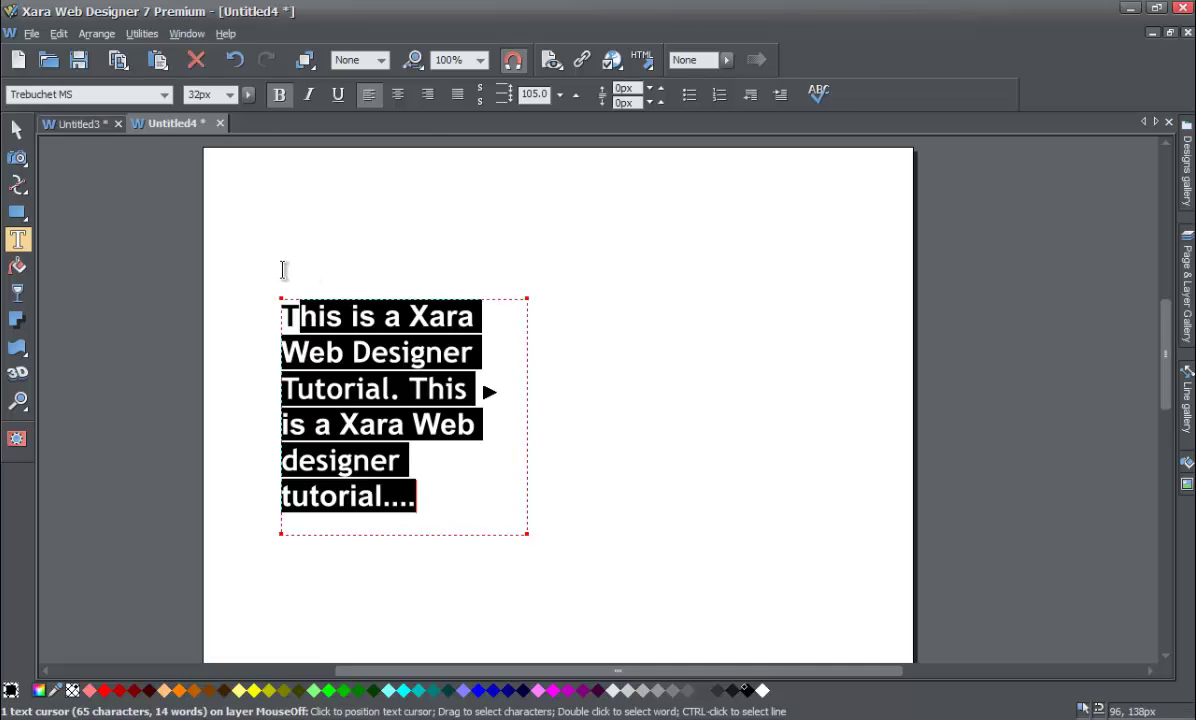
click(279, 96)
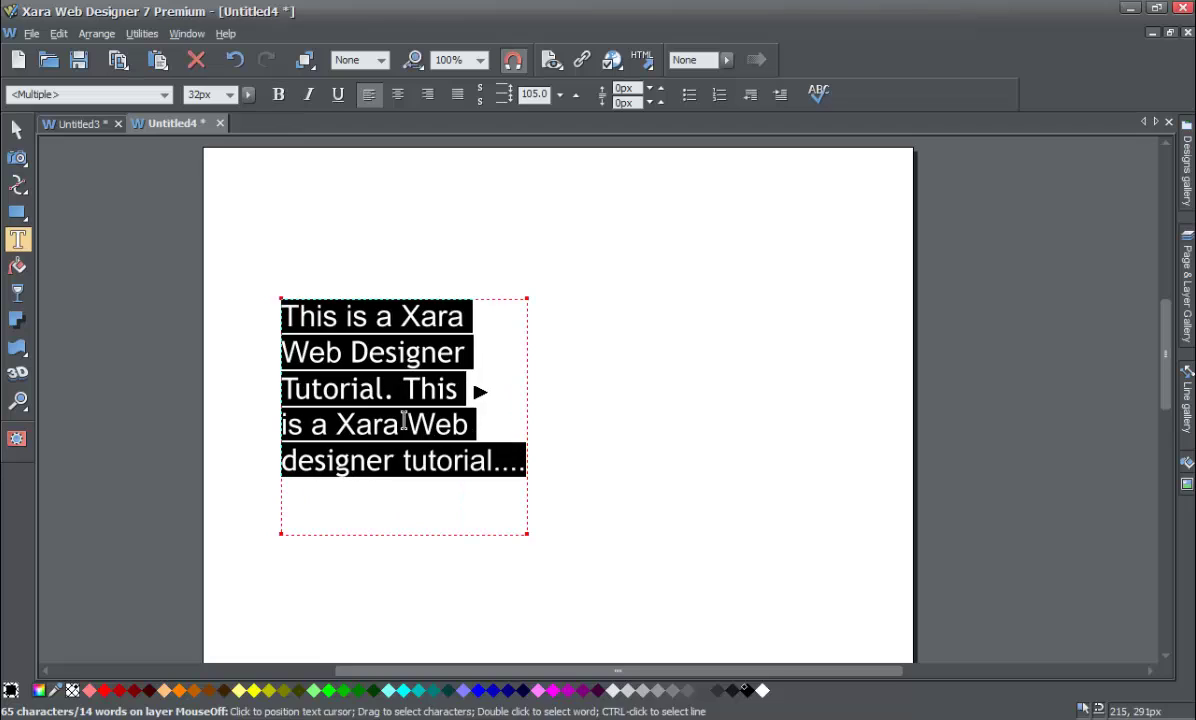
click(302, 388)
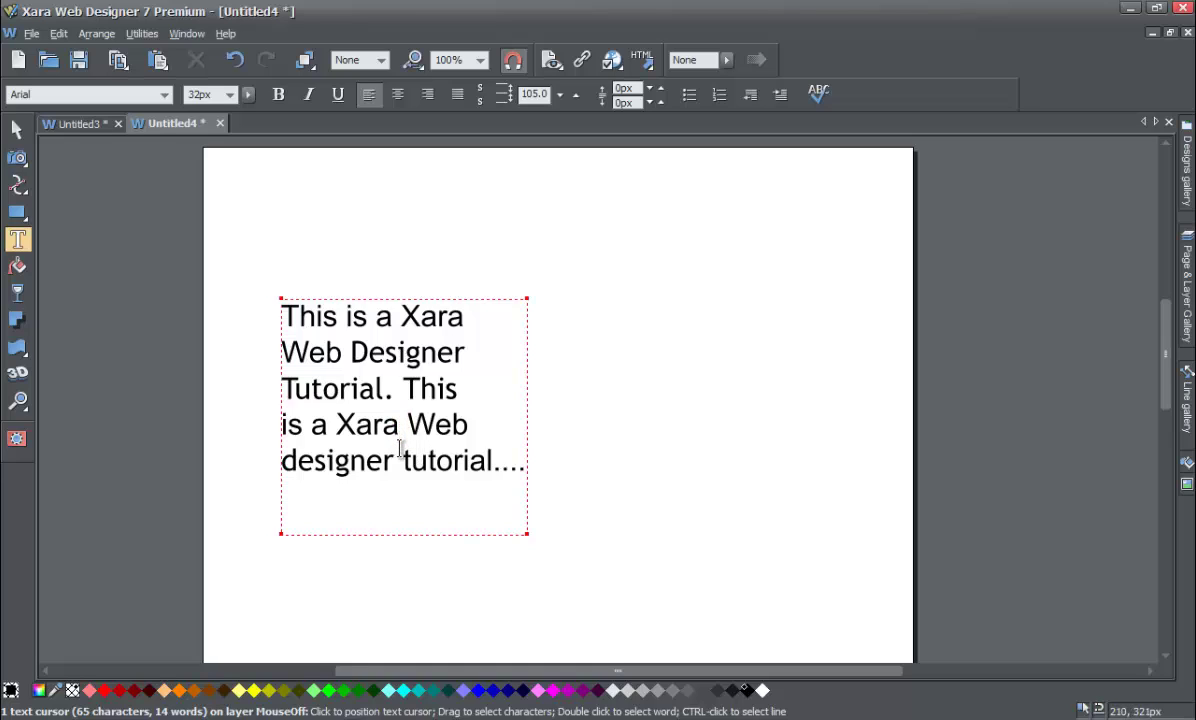
text(a)
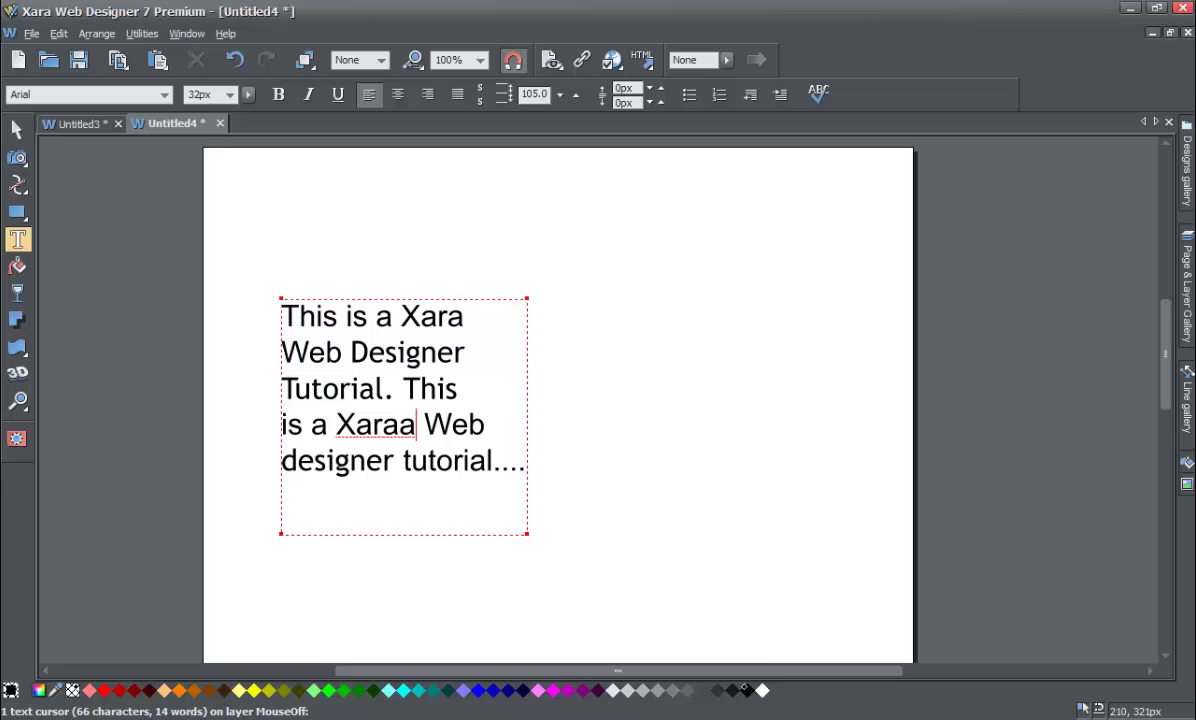
click(376, 431)
right_click(514, 435)
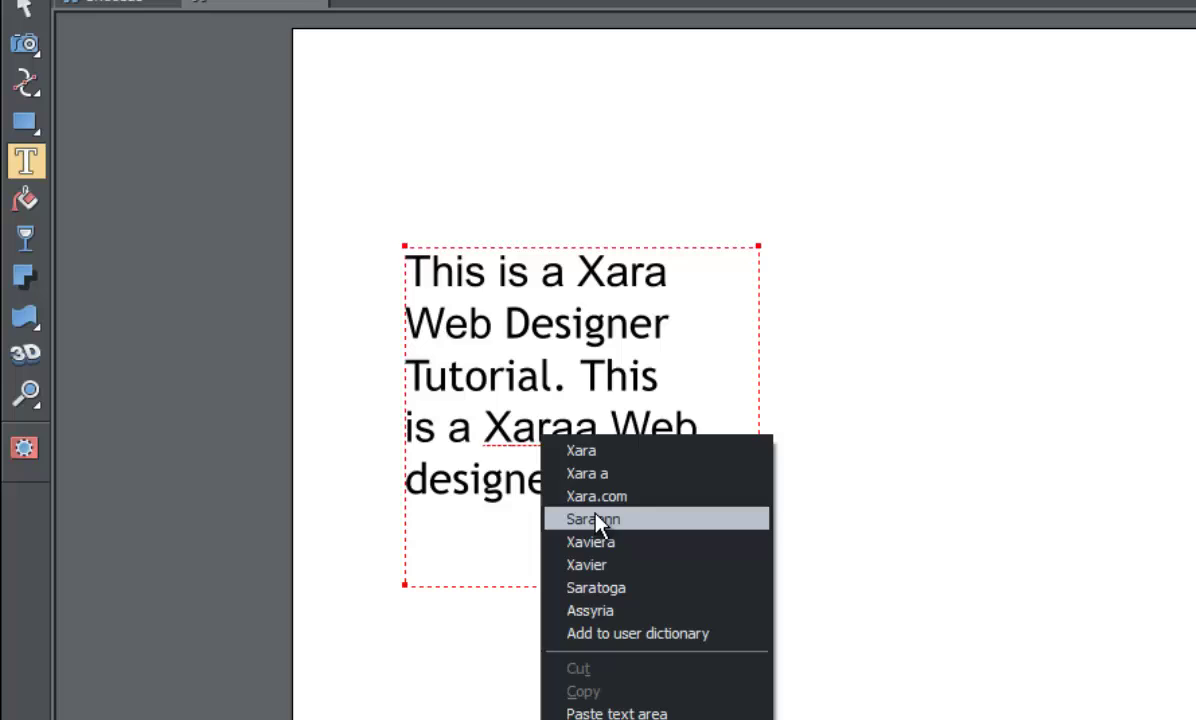
click(585, 452)
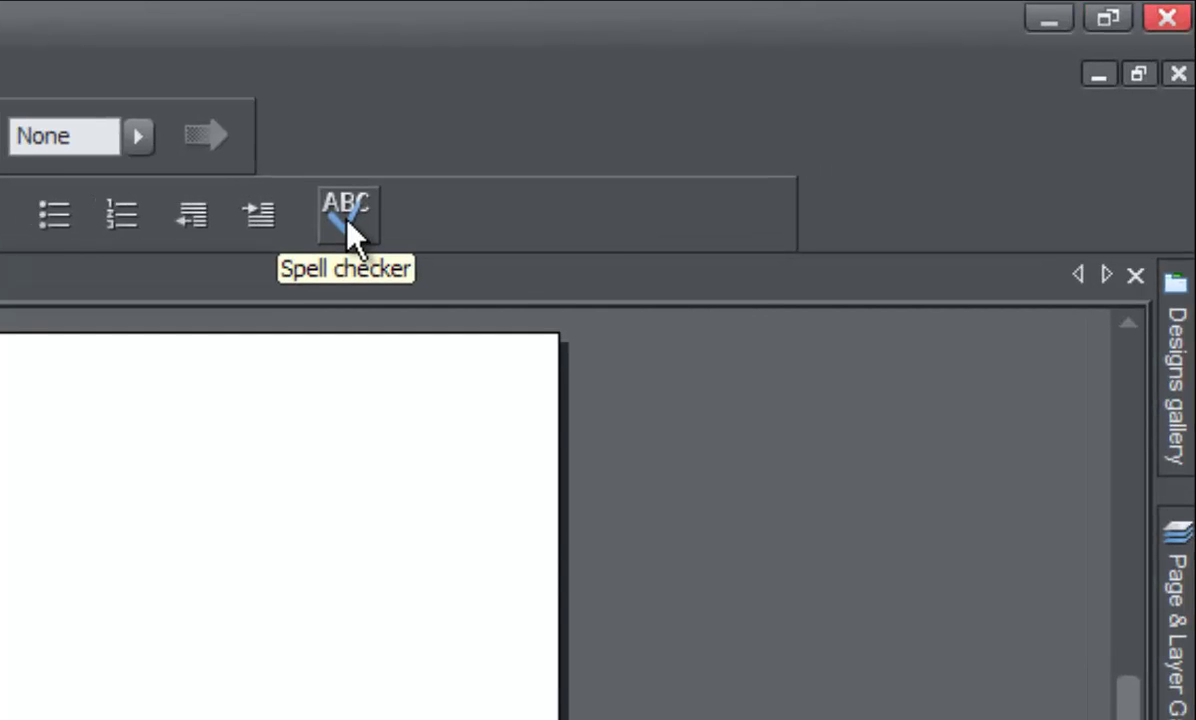
click(348, 222)
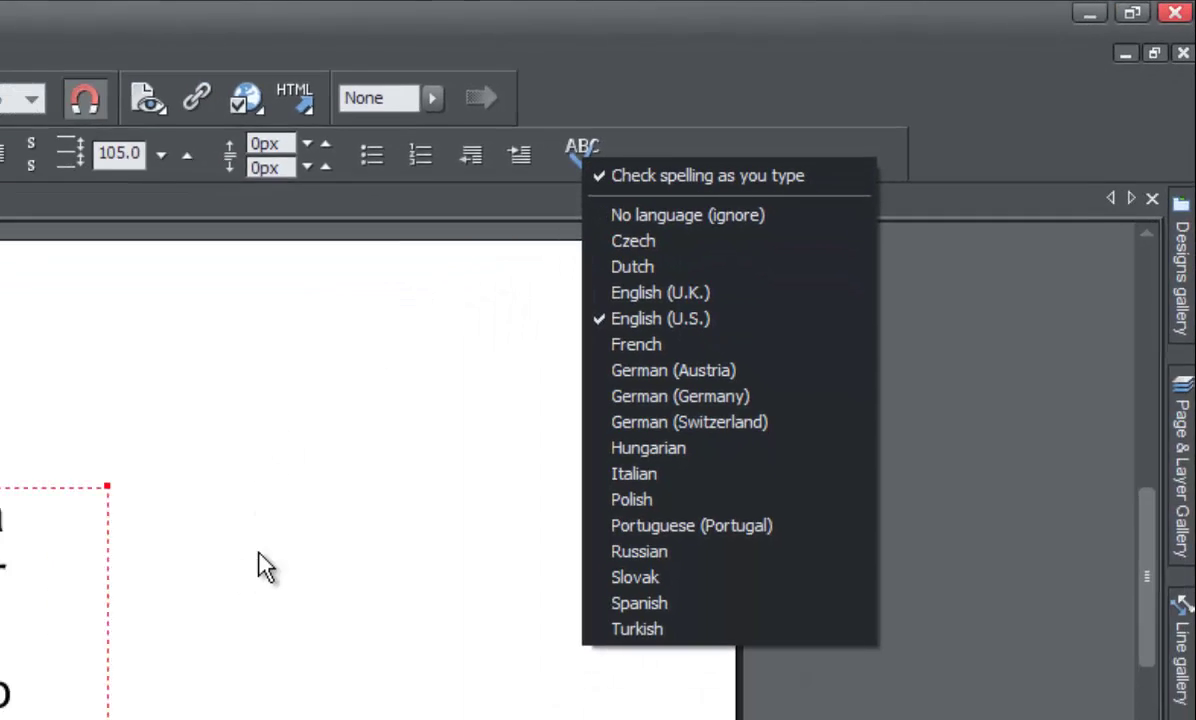
click(469, 455)
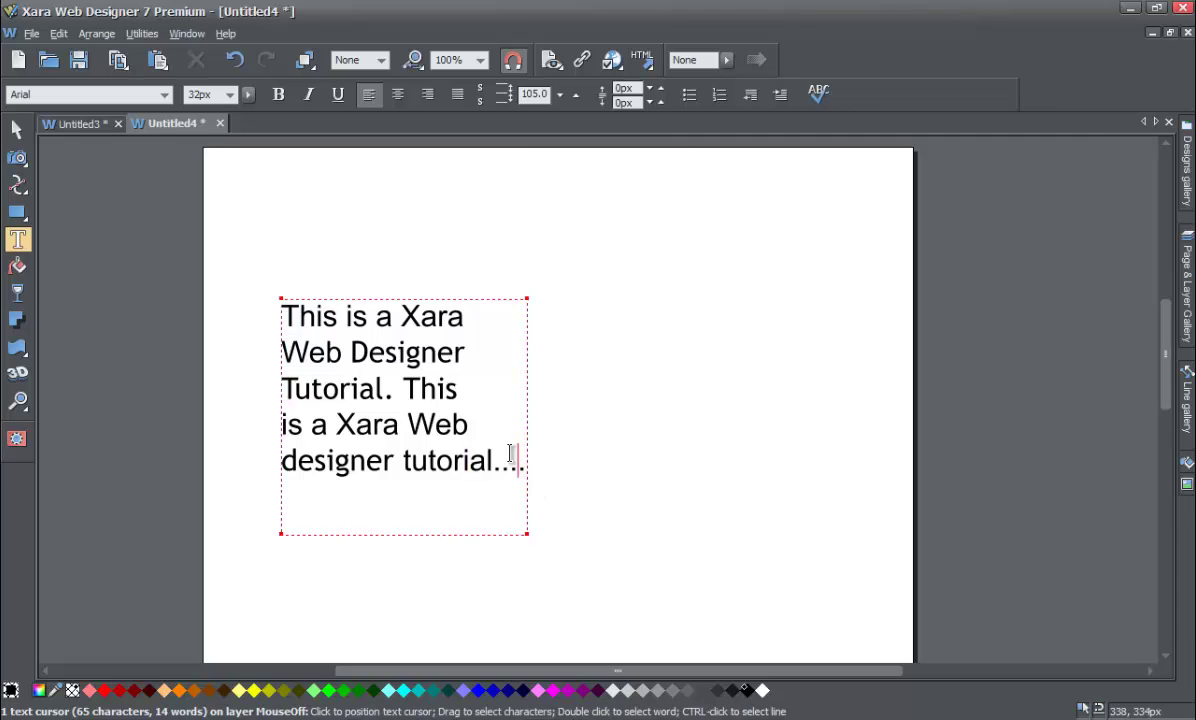
- Make the whole tutorial paragraph italic
drag(518, 461, 281, 316)
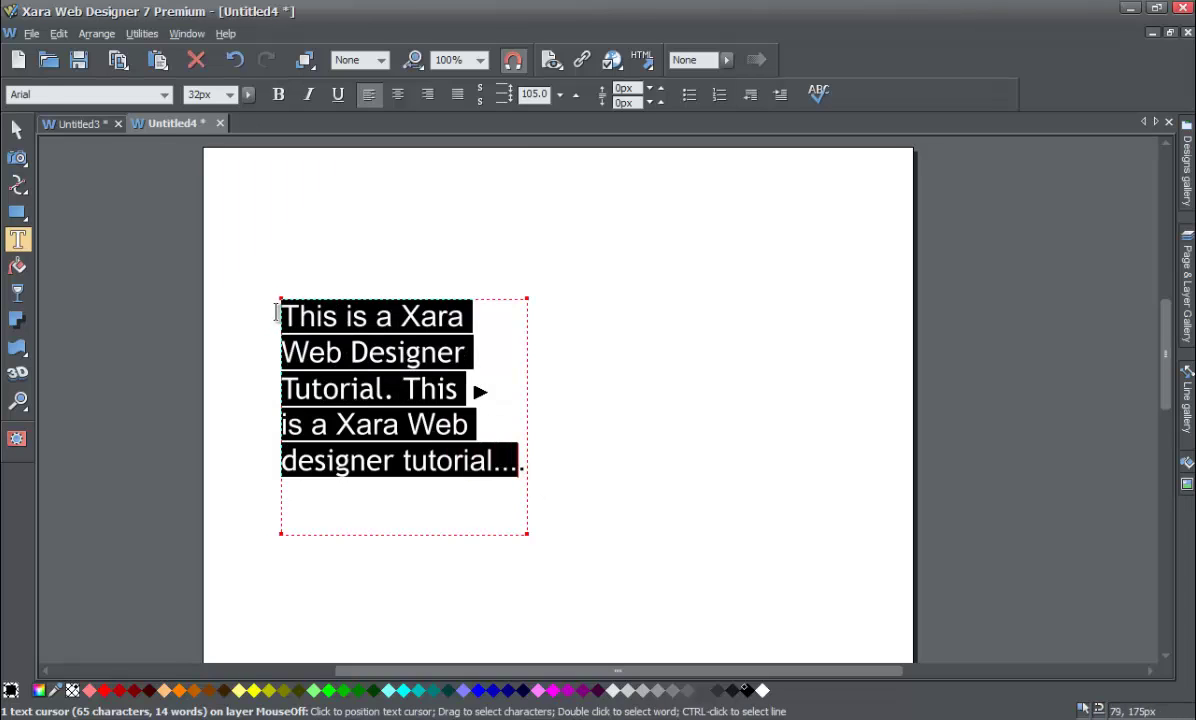
click(305, 97)
click(392, 483)
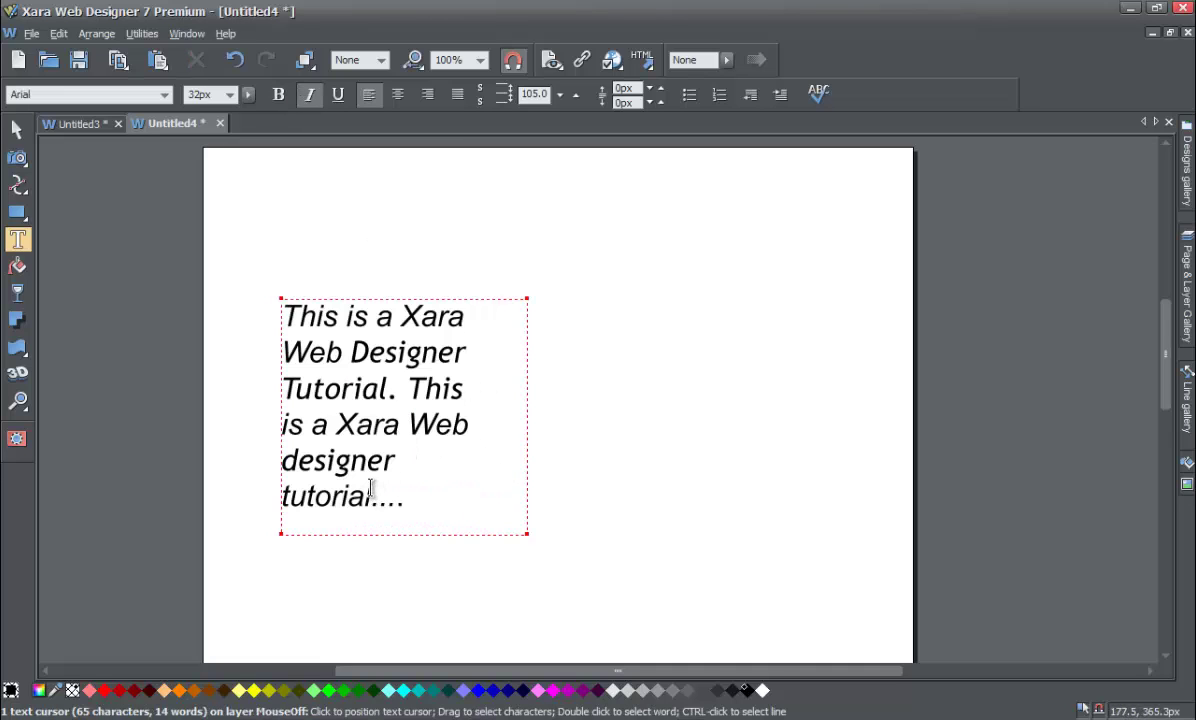
- Try underline and bold on the italic paragraph, then remove both, keeping only italic
drag(406, 497, 257, 313)
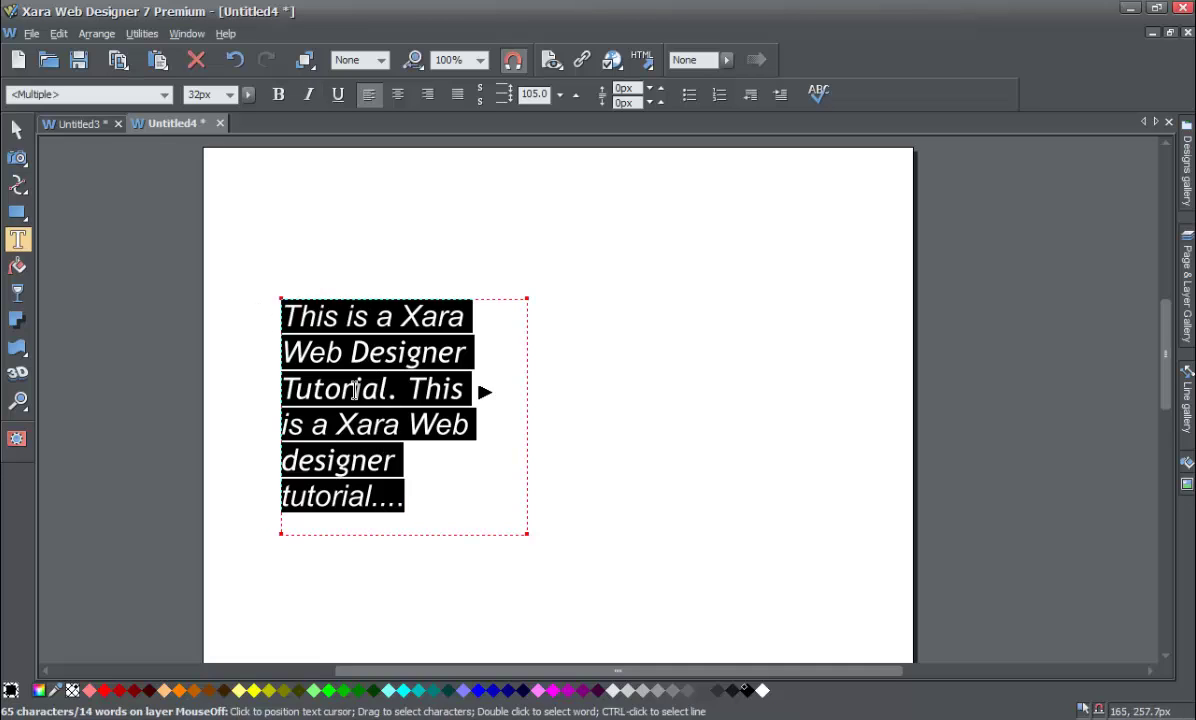
click(339, 96)
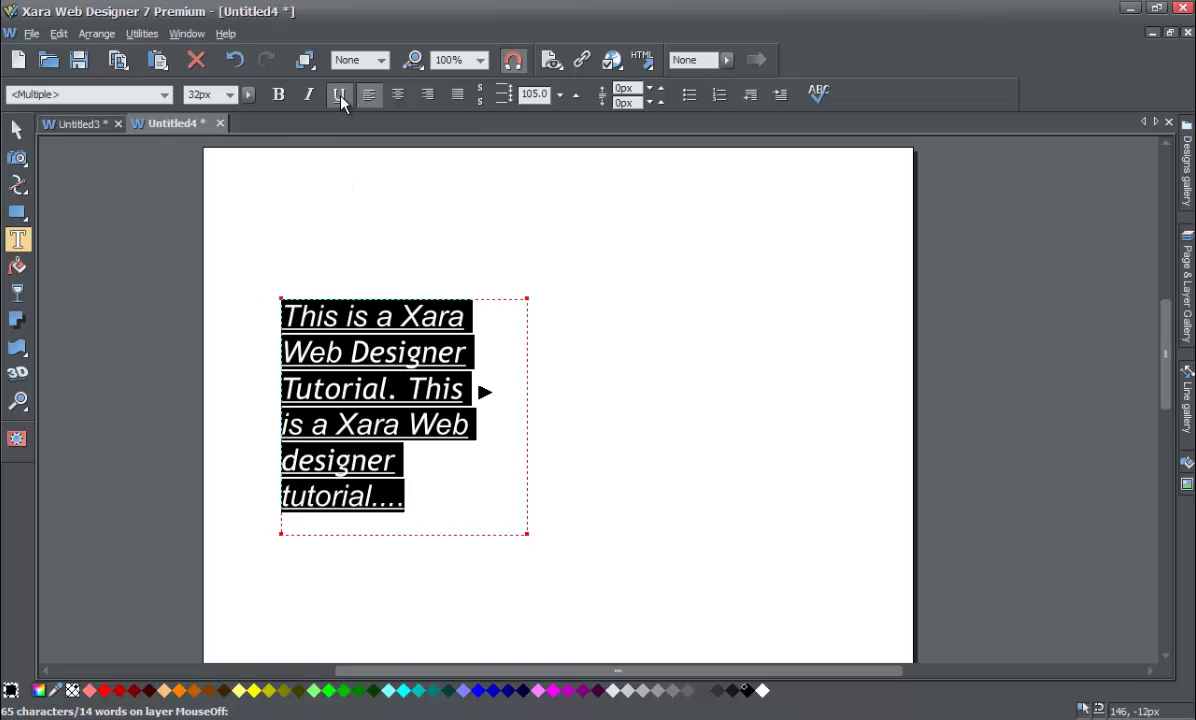
click(400, 348)
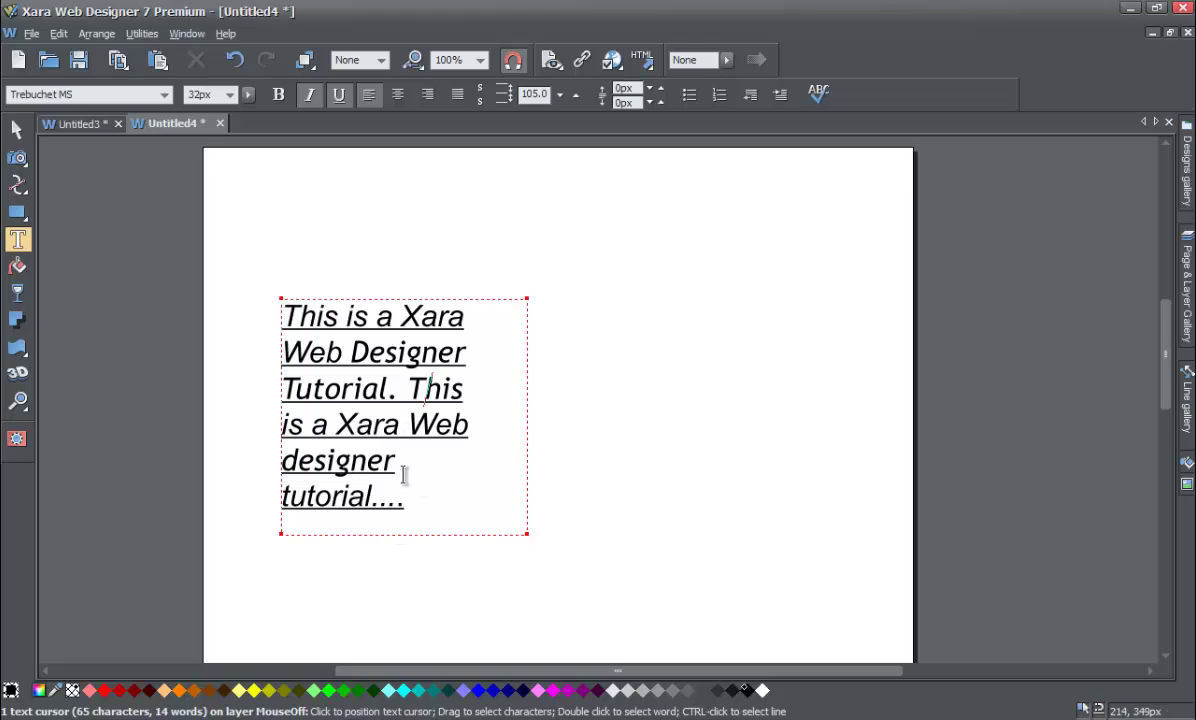
drag(412, 490, 285, 300)
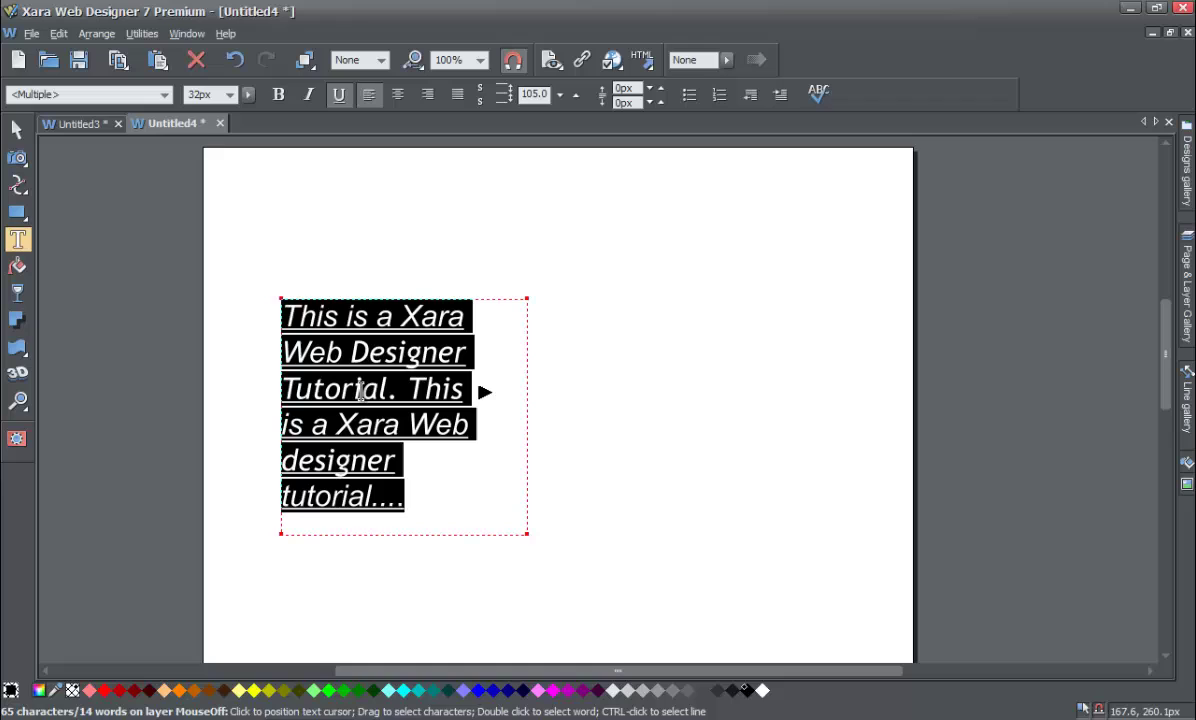
click(346, 99)
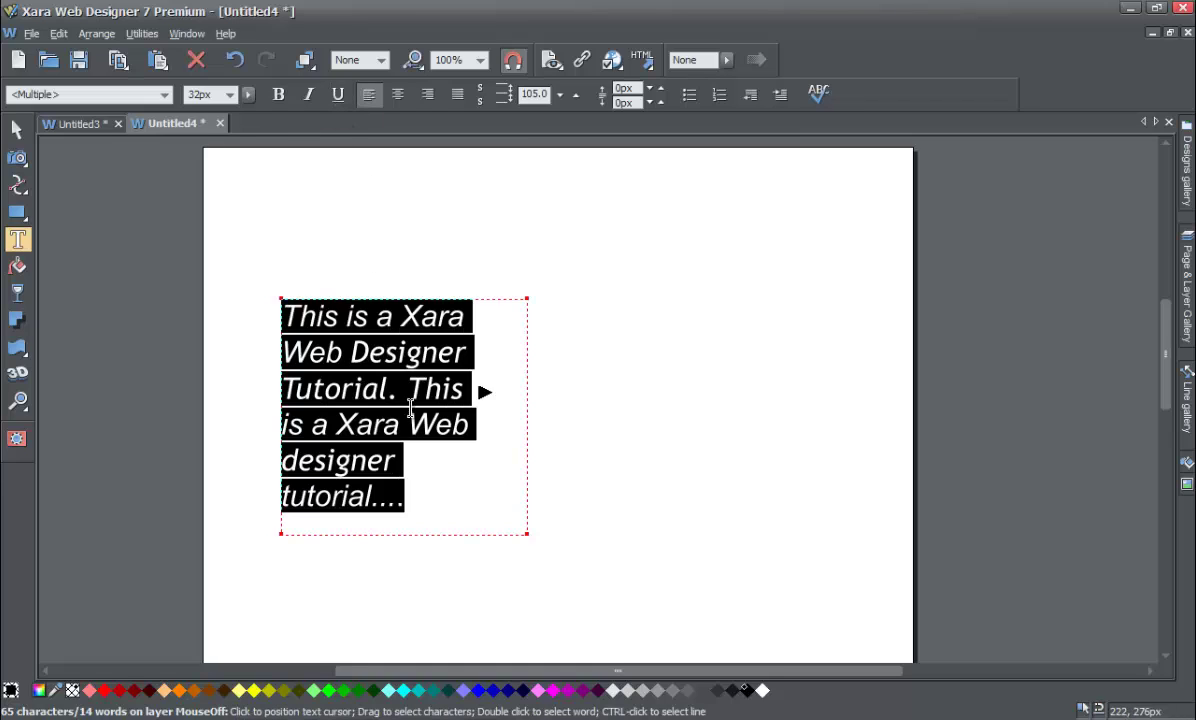
drag(412, 495, 265, 180)
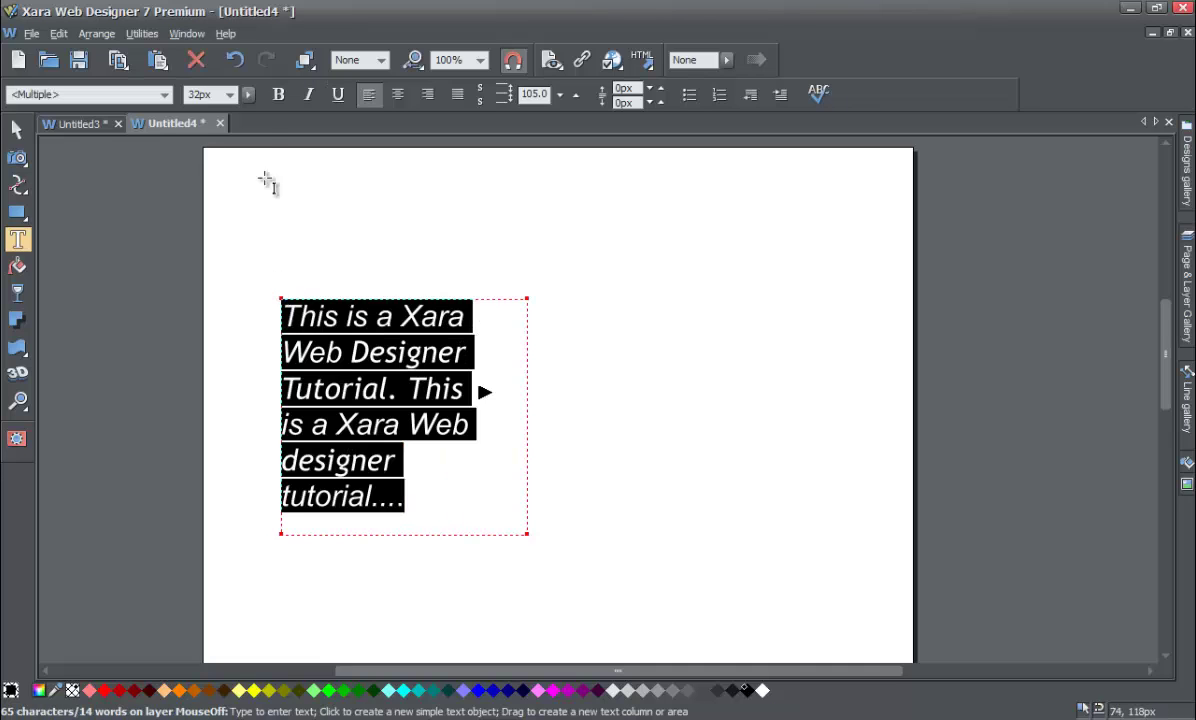
click(278, 95)
click(278, 95)
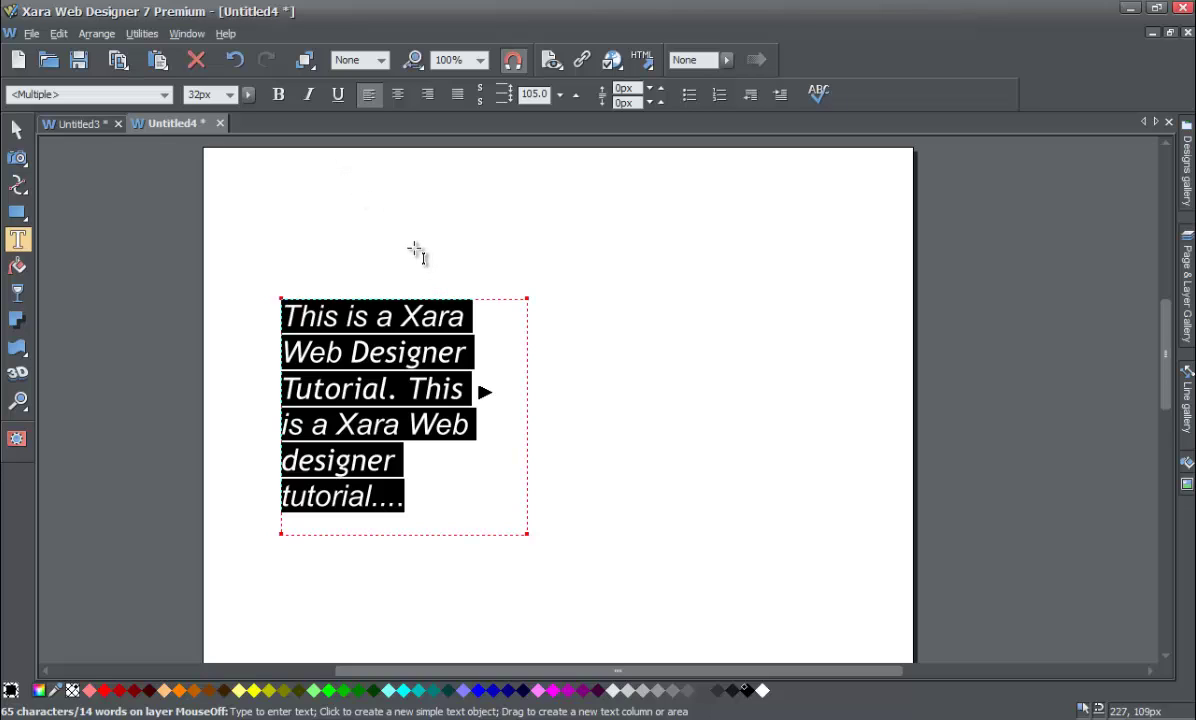
- Widen the paragraph's text box and centre the paragraph
click(386, 452)
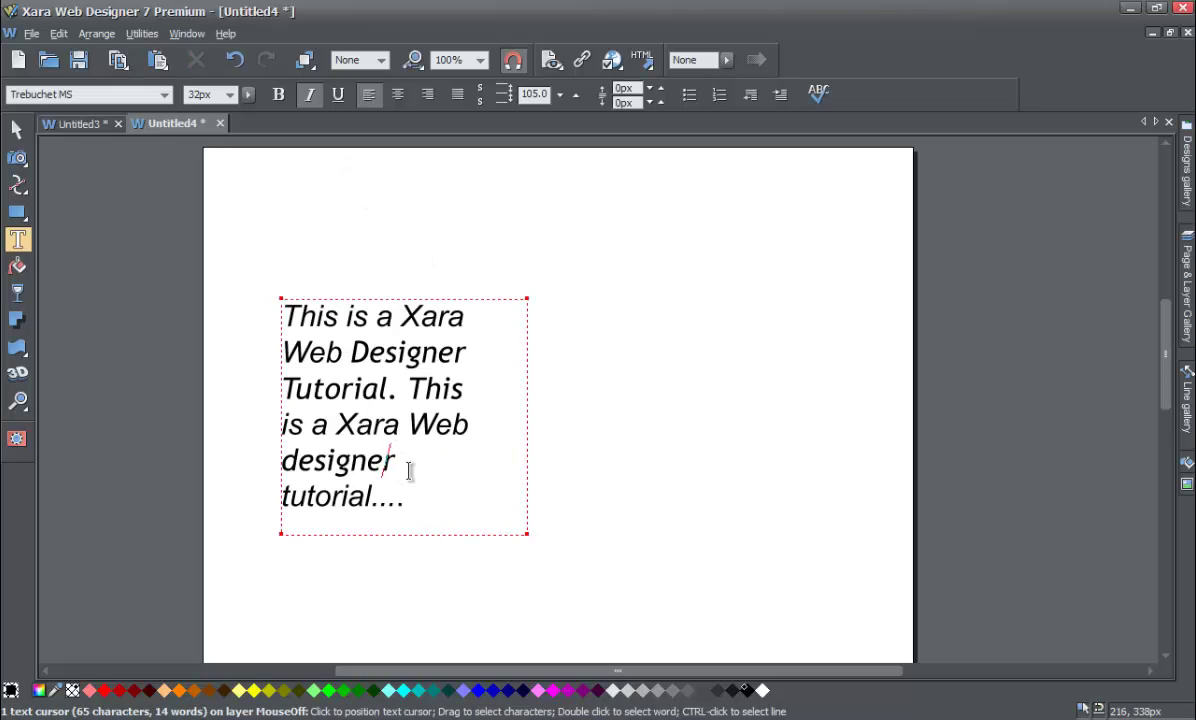
drag(528, 534, 625, 525)
drag(456, 413, 281, 311)
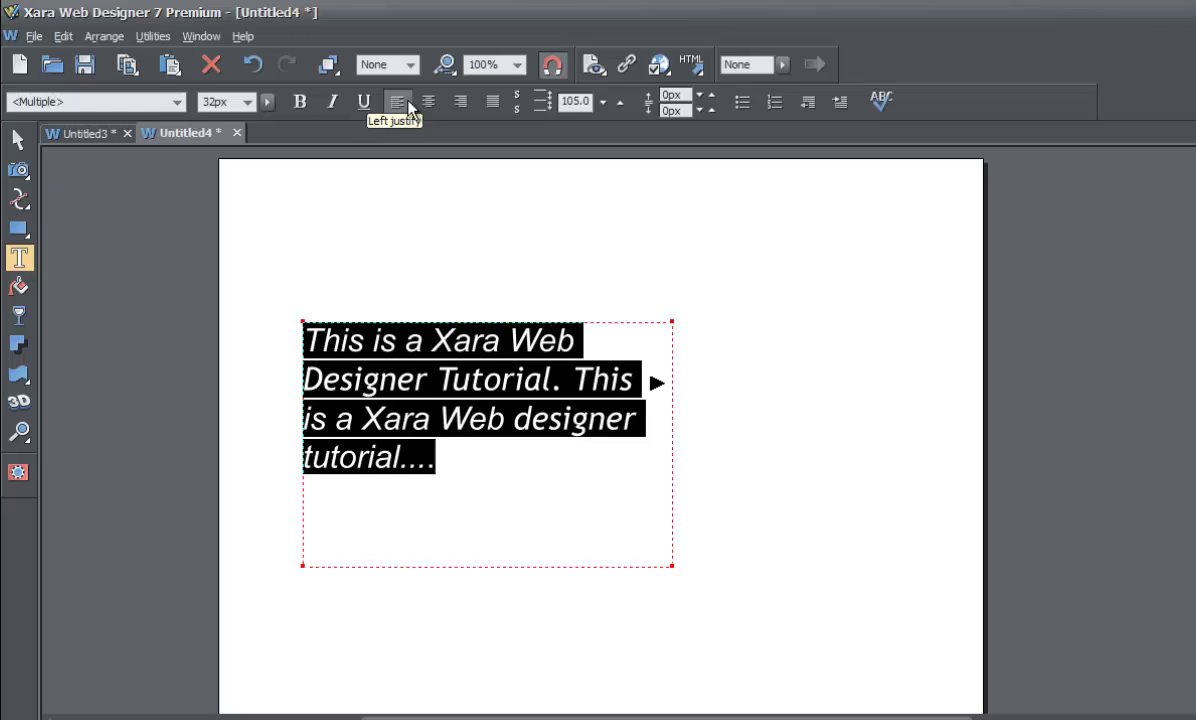
click(497, 121)
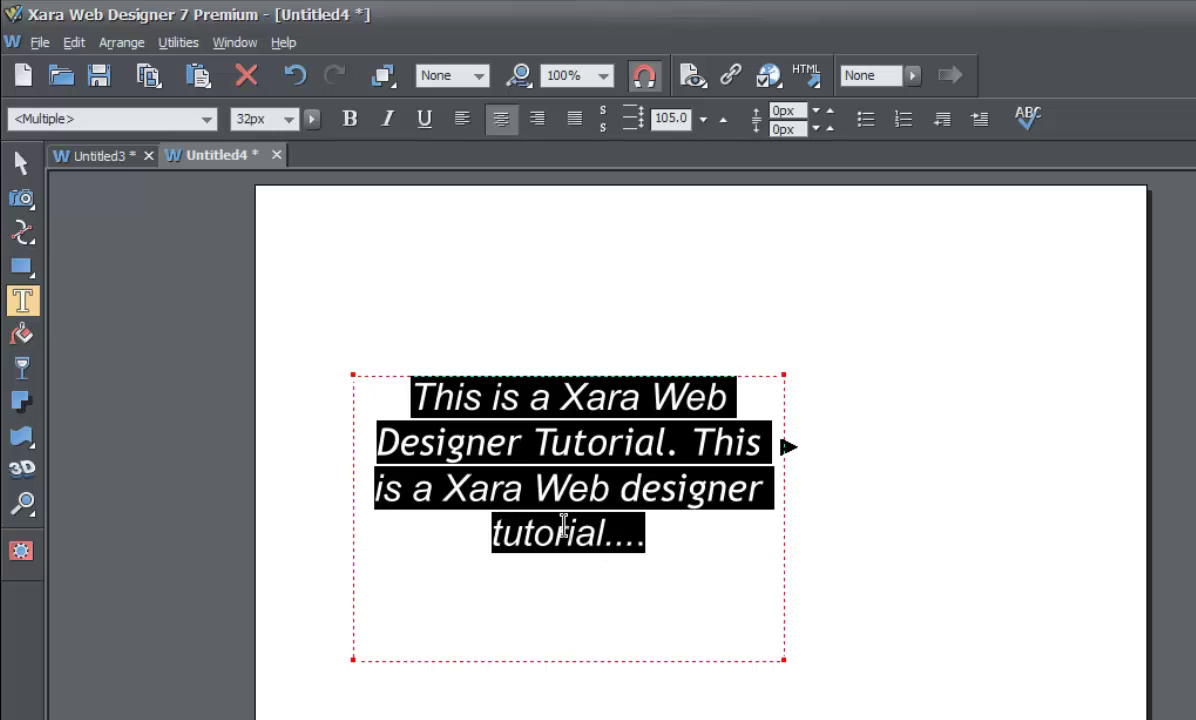
- Try right alignment on the paragraph, then make it fully justified
click(667, 547)
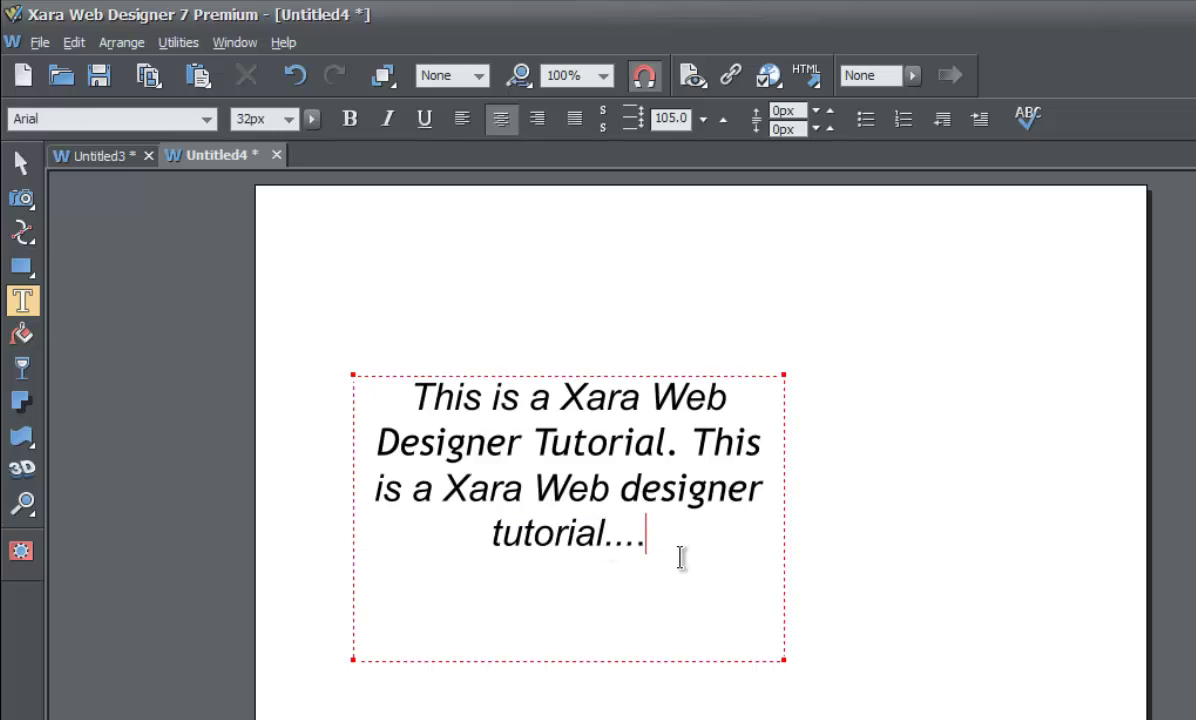
drag(680, 557, 395, 387)
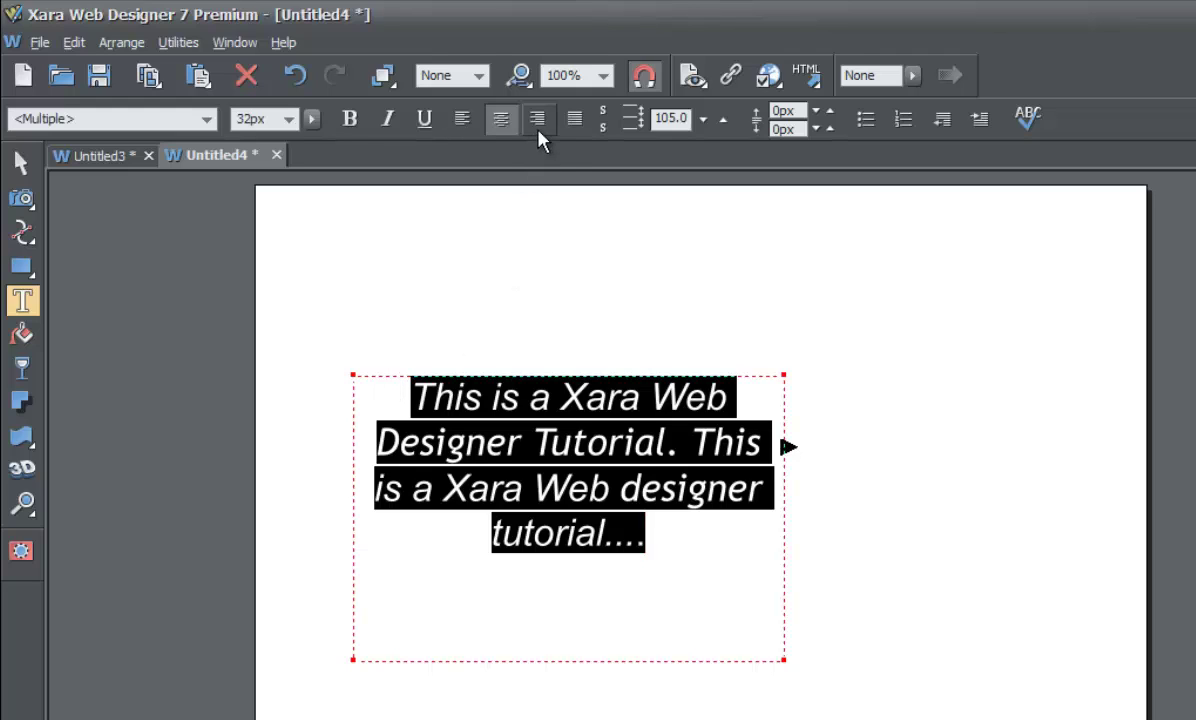
click(538, 121)
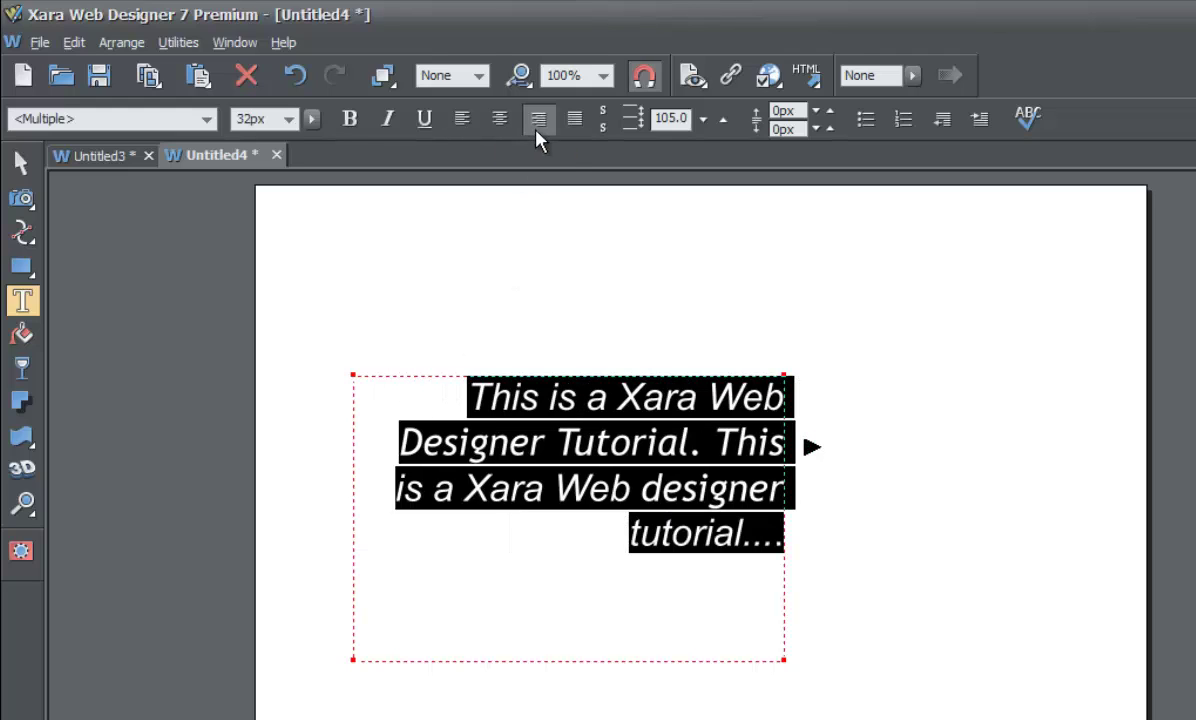
click(587, 499)
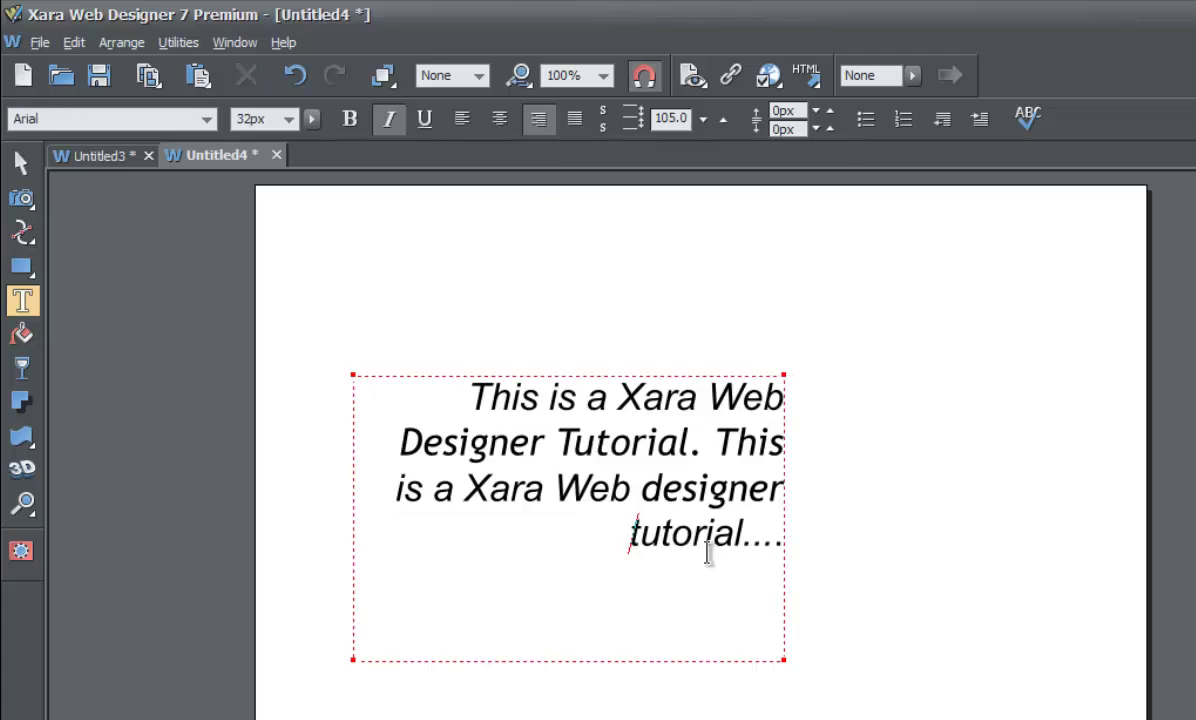
drag(455, 390, 790, 534)
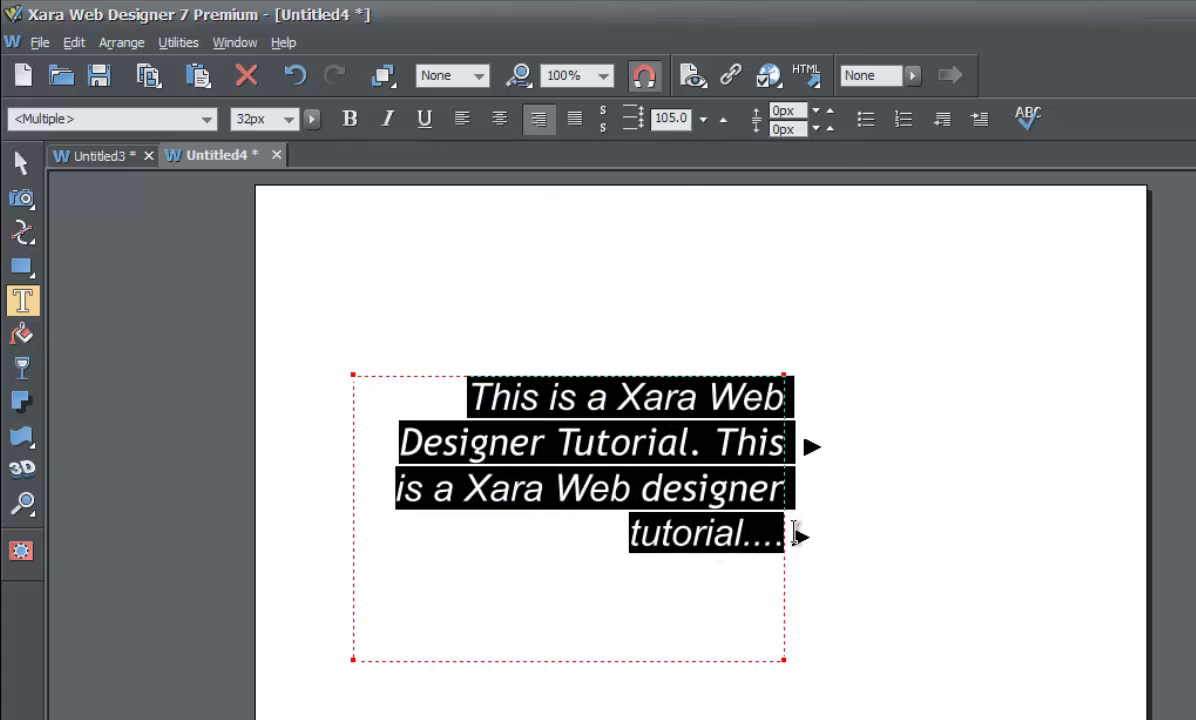
click(576, 119)
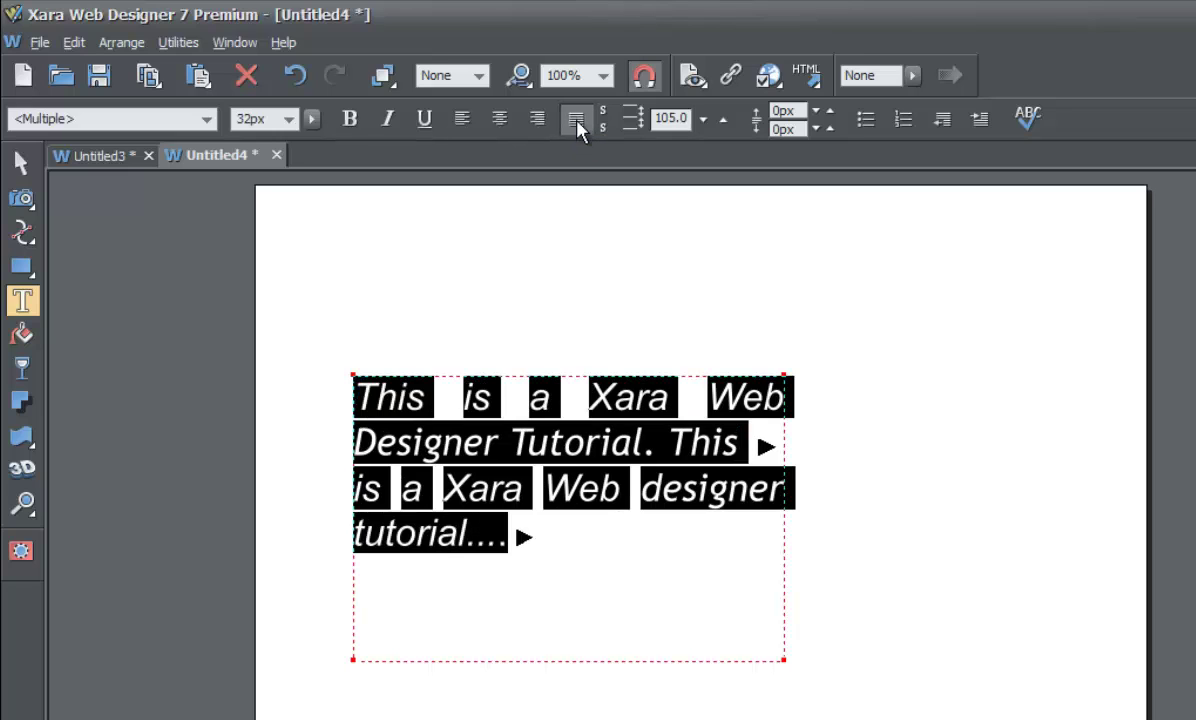
click(581, 495)
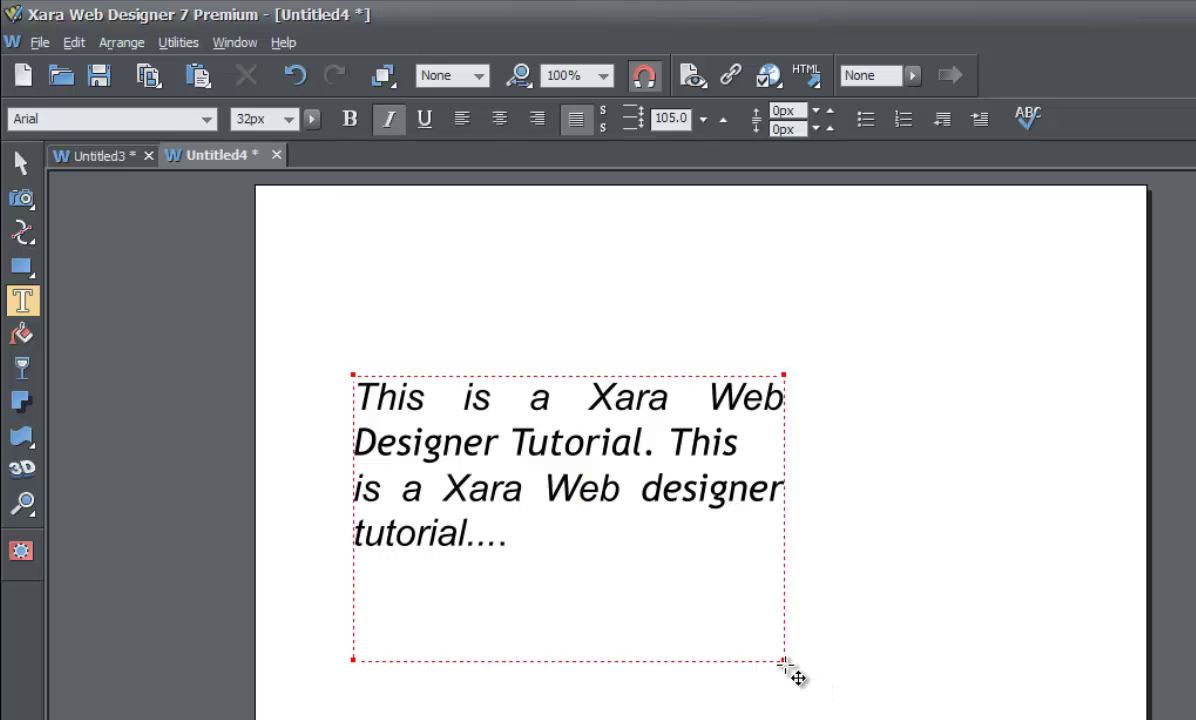
- Narrow the paragraph's text box slightly and select all its text
mouse_move(784, 663)
mouse_down()
mouse_move(656, 651)
mouse_move(809, 651)
mouse_move(633, 651)
mouse_move(769, 650)
mouse_up()
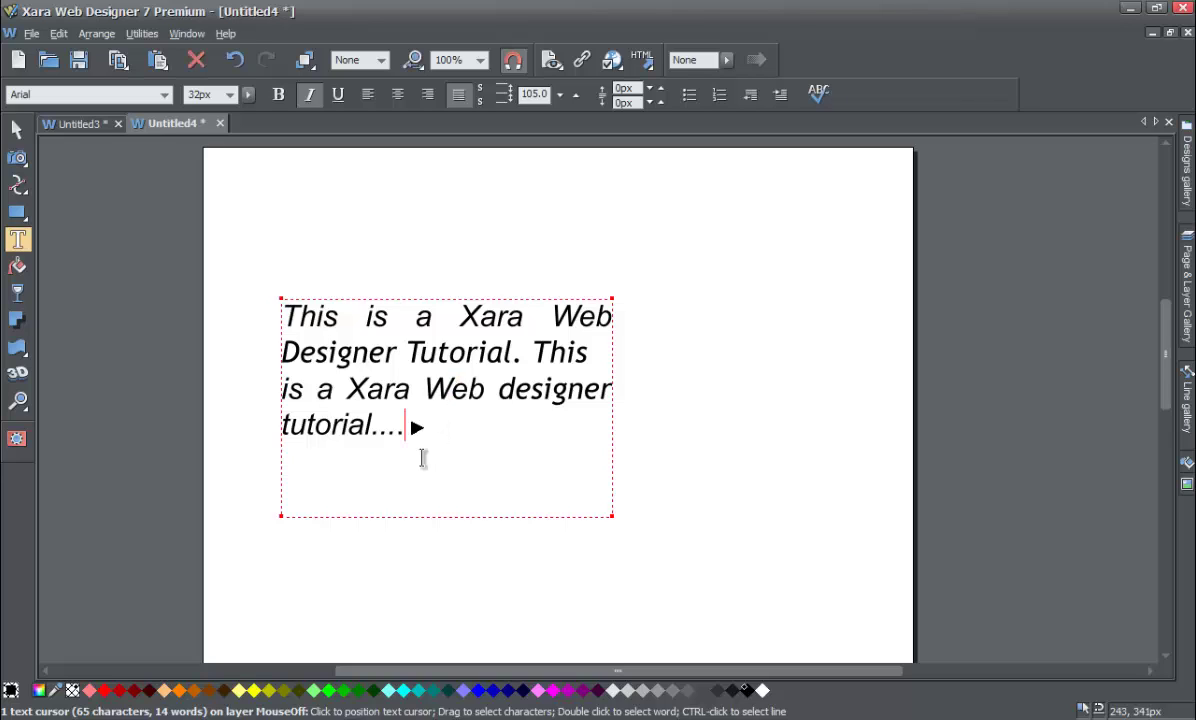
drag(414, 427, 278, 298)
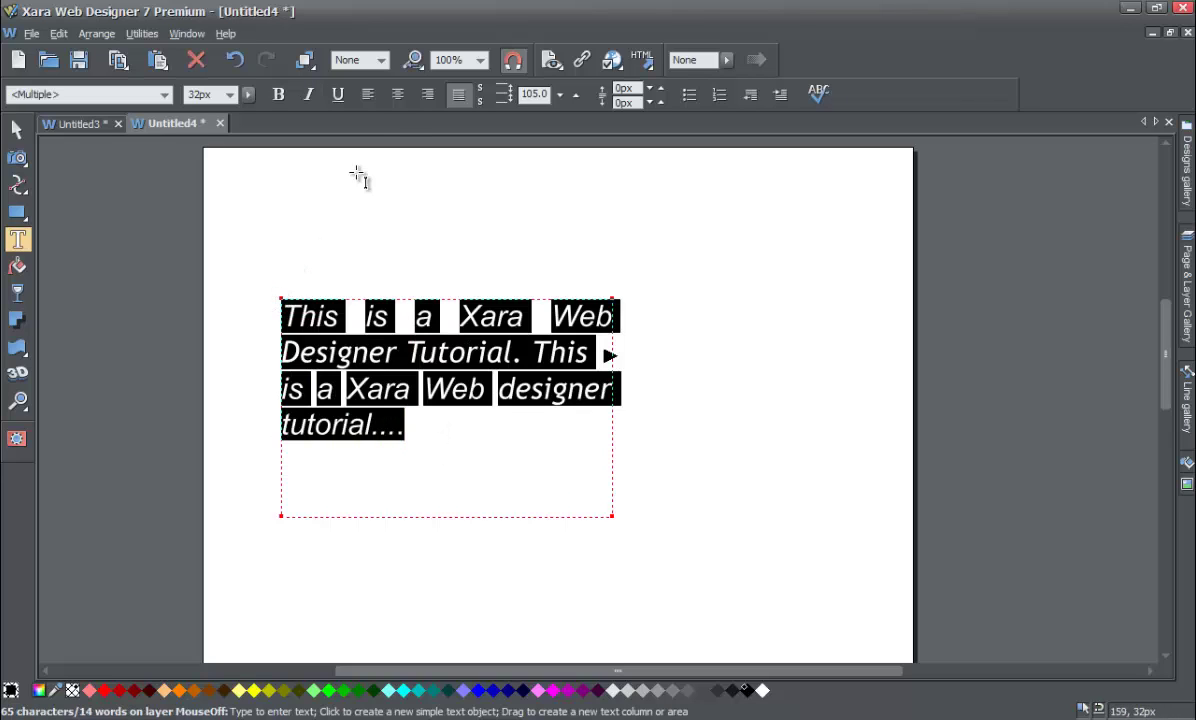
- Left-align the paragraph and set its line spacing to 115.1
click(368, 96)
click(437, 432)
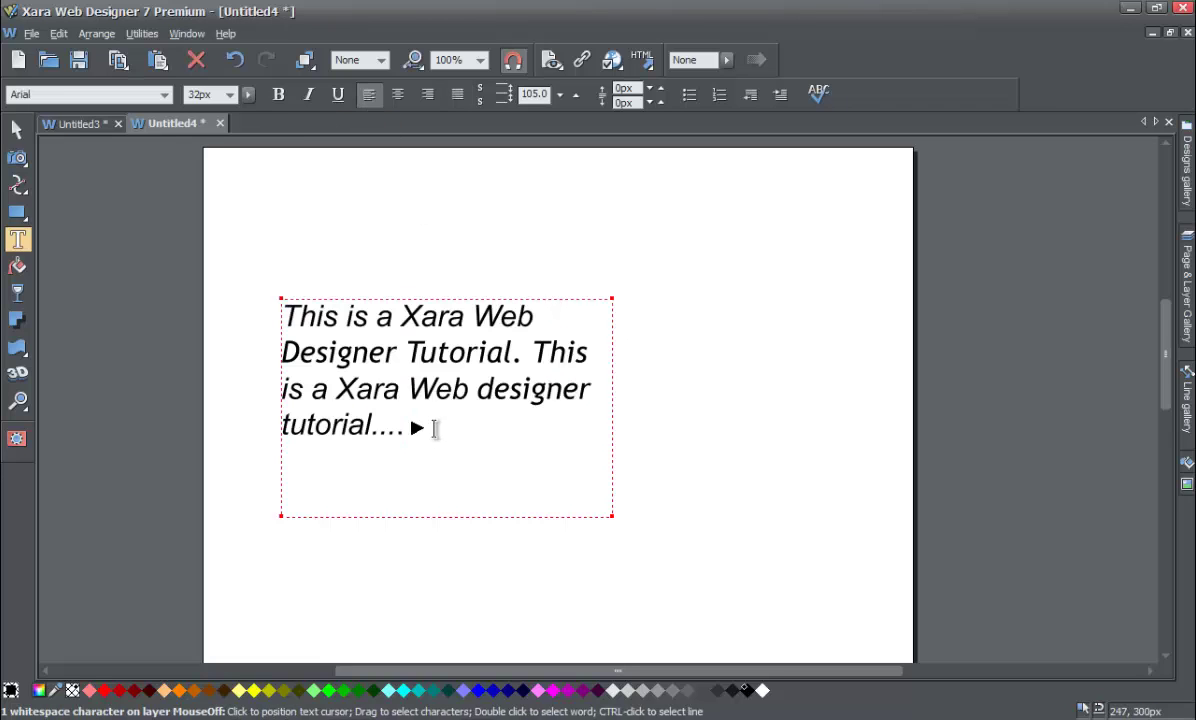
drag(435, 433, 280, 298)
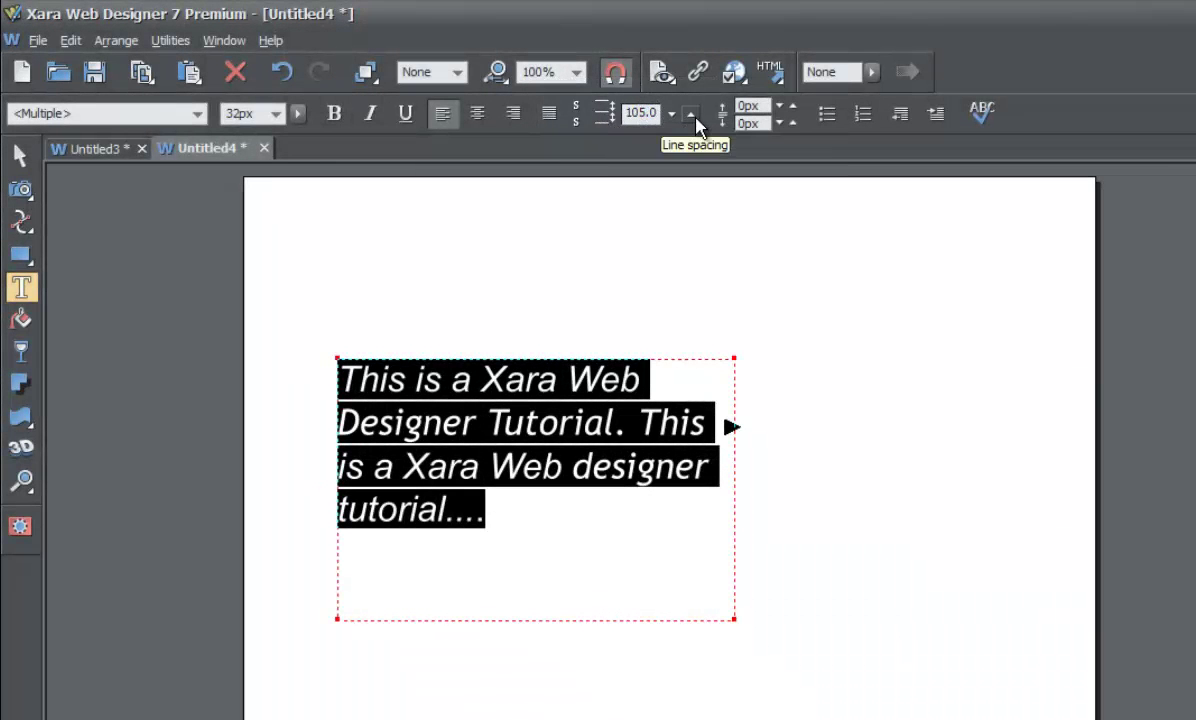
click(696, 117)
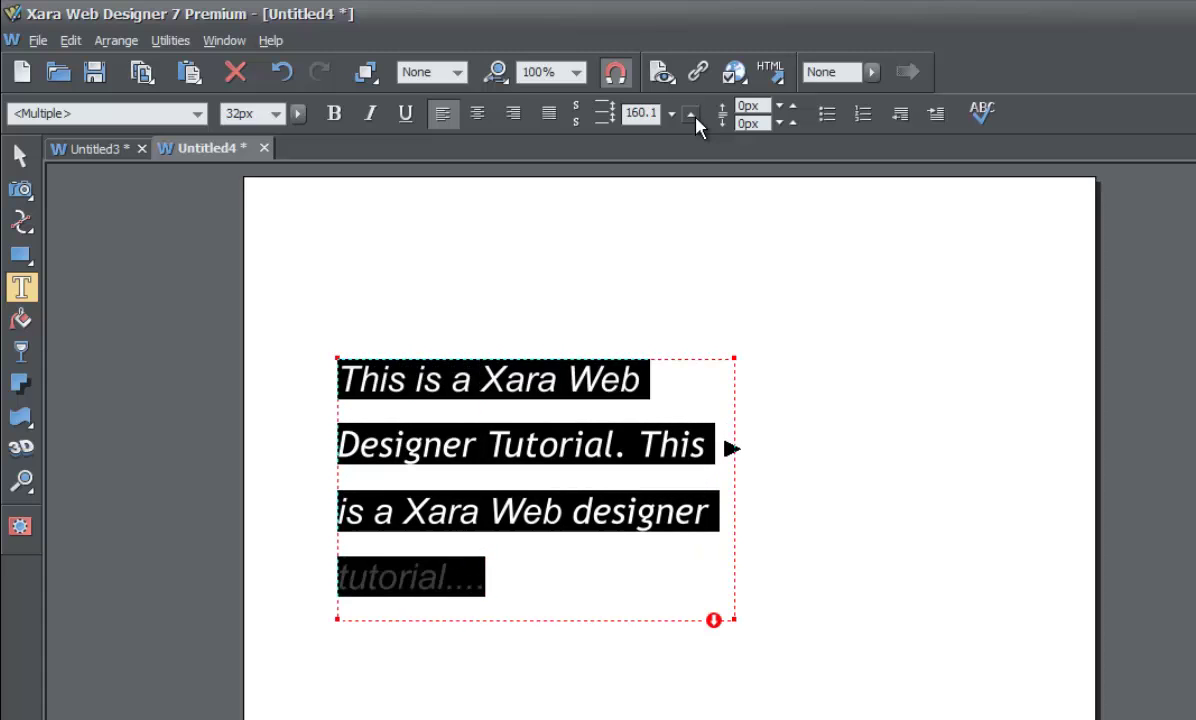
click(670, 116)
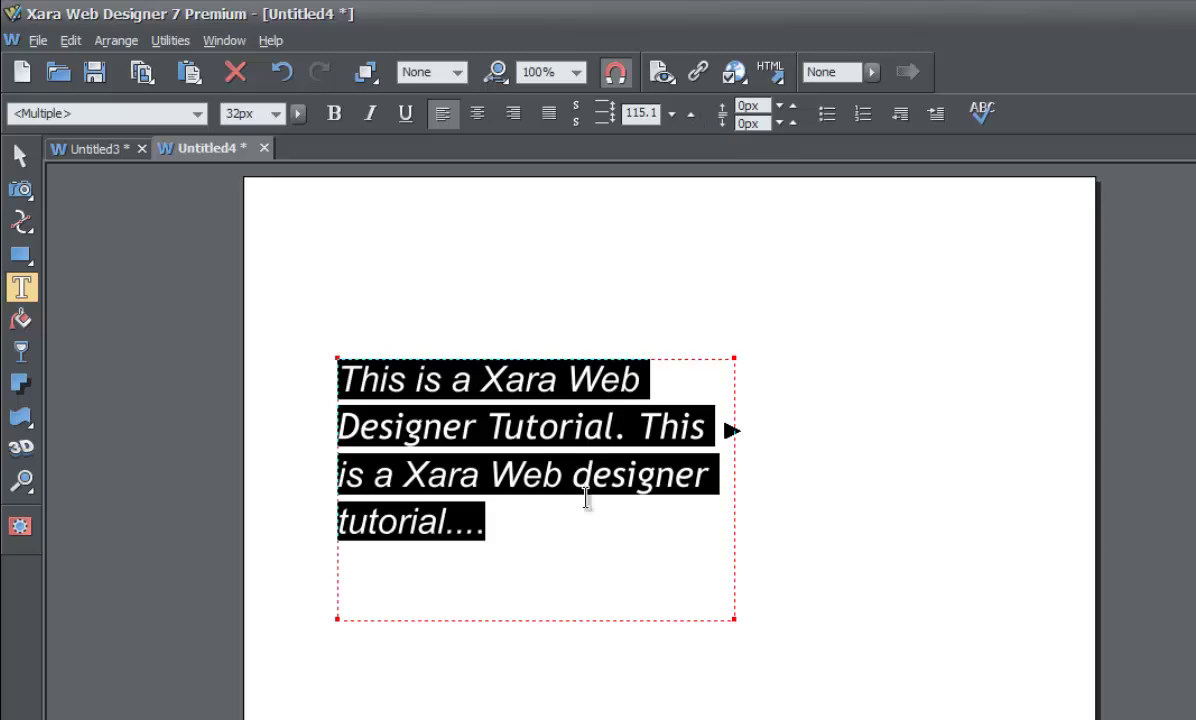
click(547, 540)
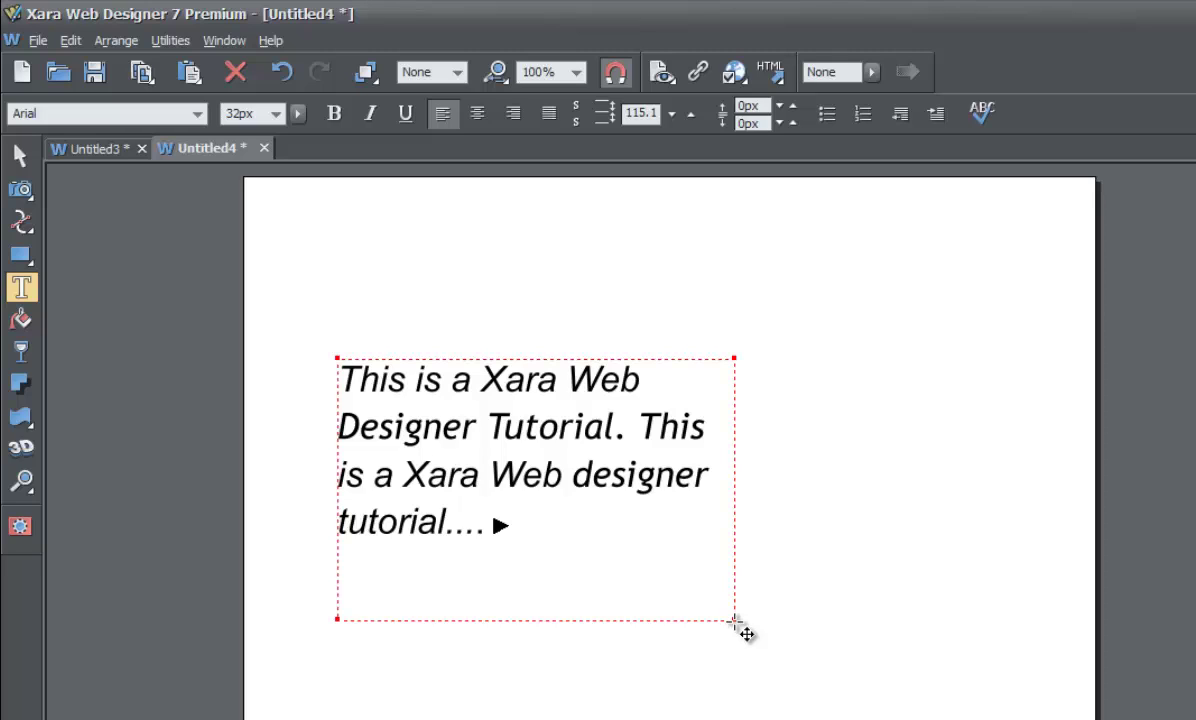
- Resize the text box height so the last line 'tutorial....' fits inside
drag(736, 622, 738, 521)
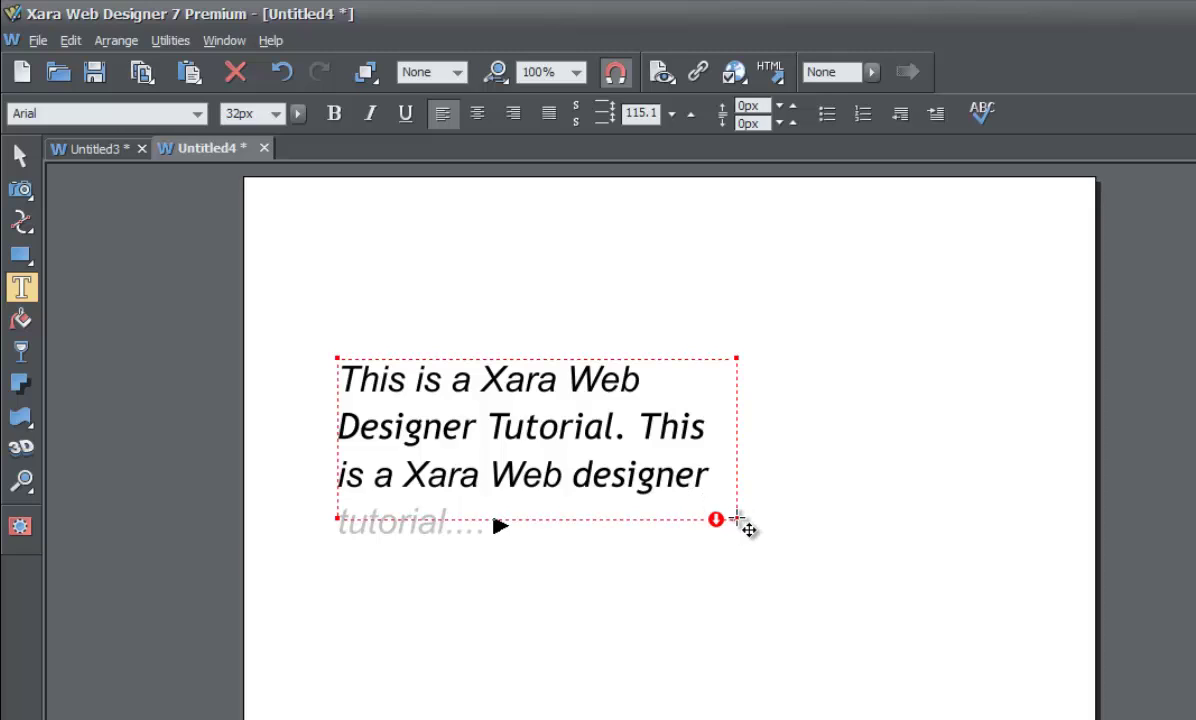
drag(738, 518, 729, 576)
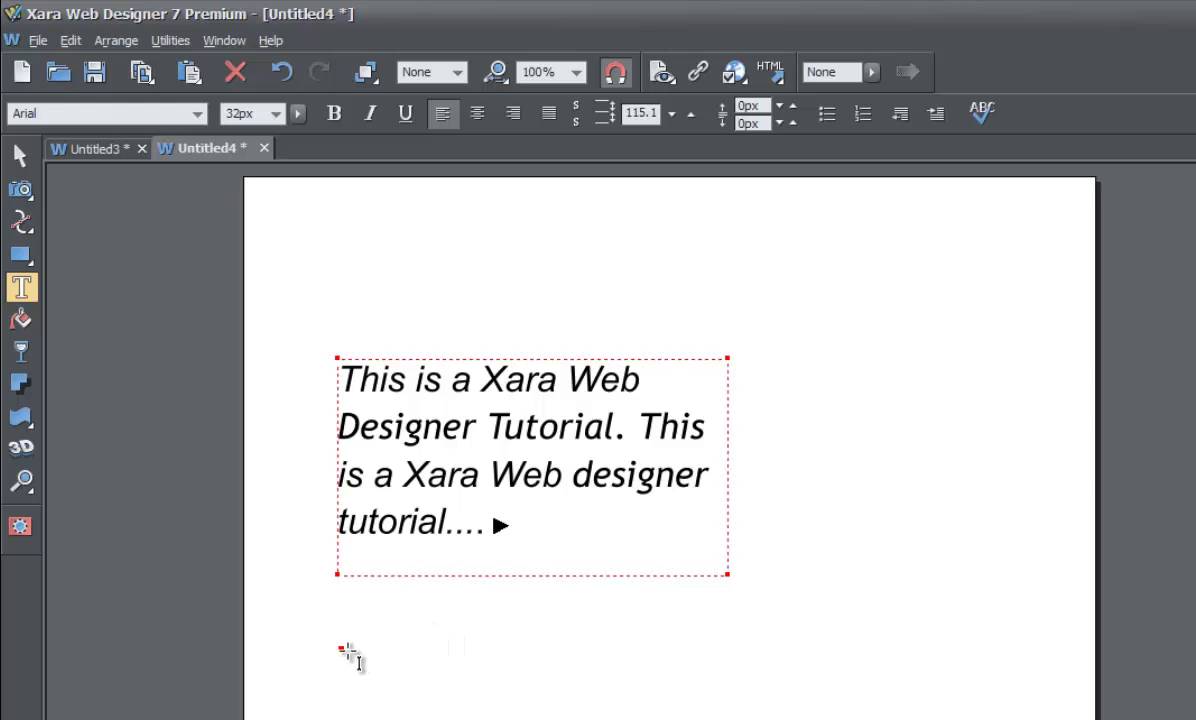
- Create a filler-text column below the paragraph and a second filler column to its right
drag(341, 649, 652, 662)
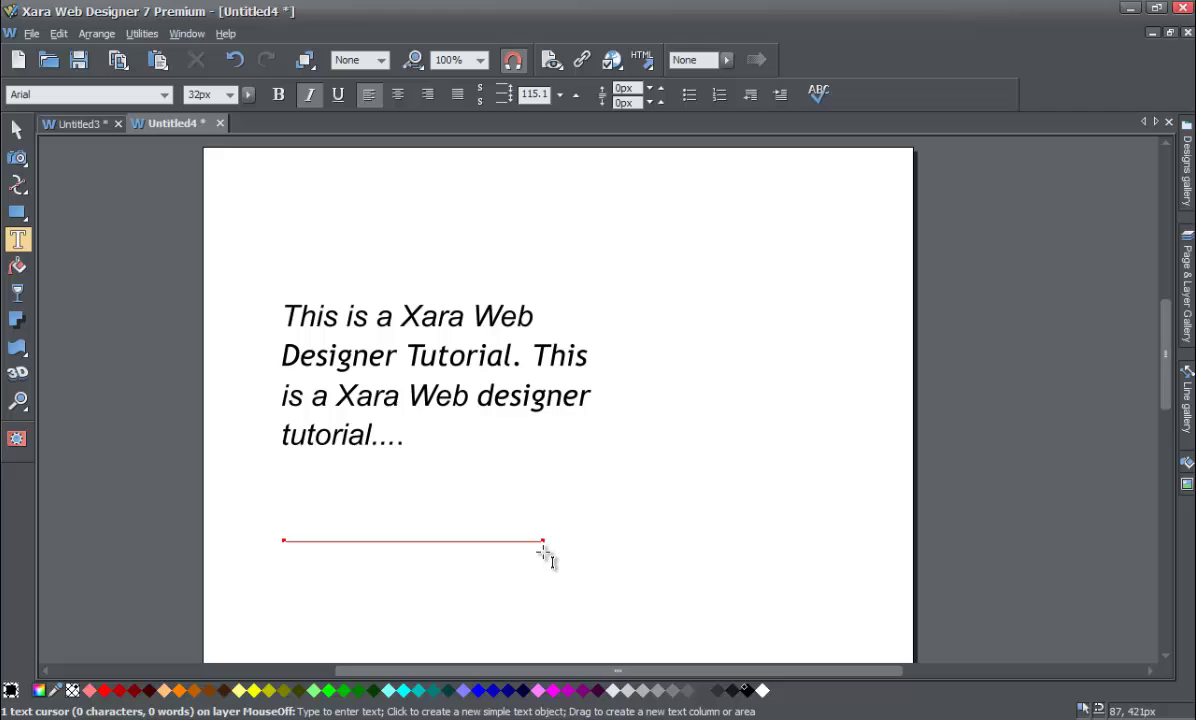
text(fsdafsdfasdfafsdf)
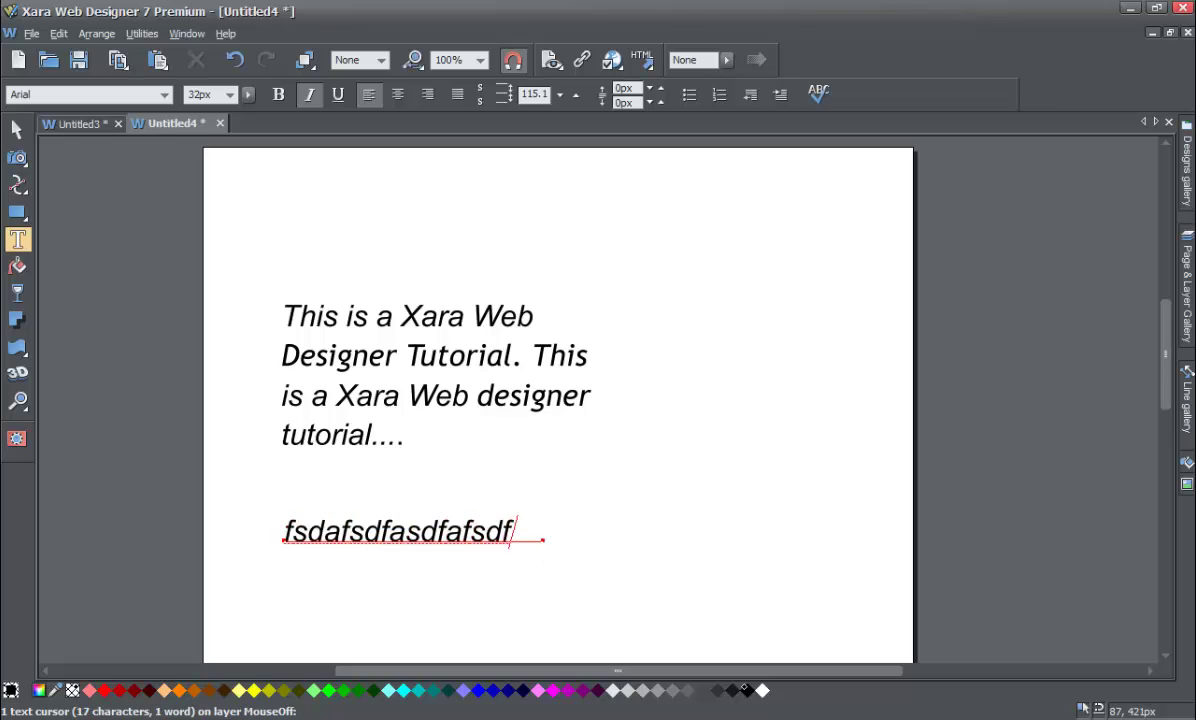
text(adsfdsfsadfsdfasfsdfasdfasdfsdfasf)
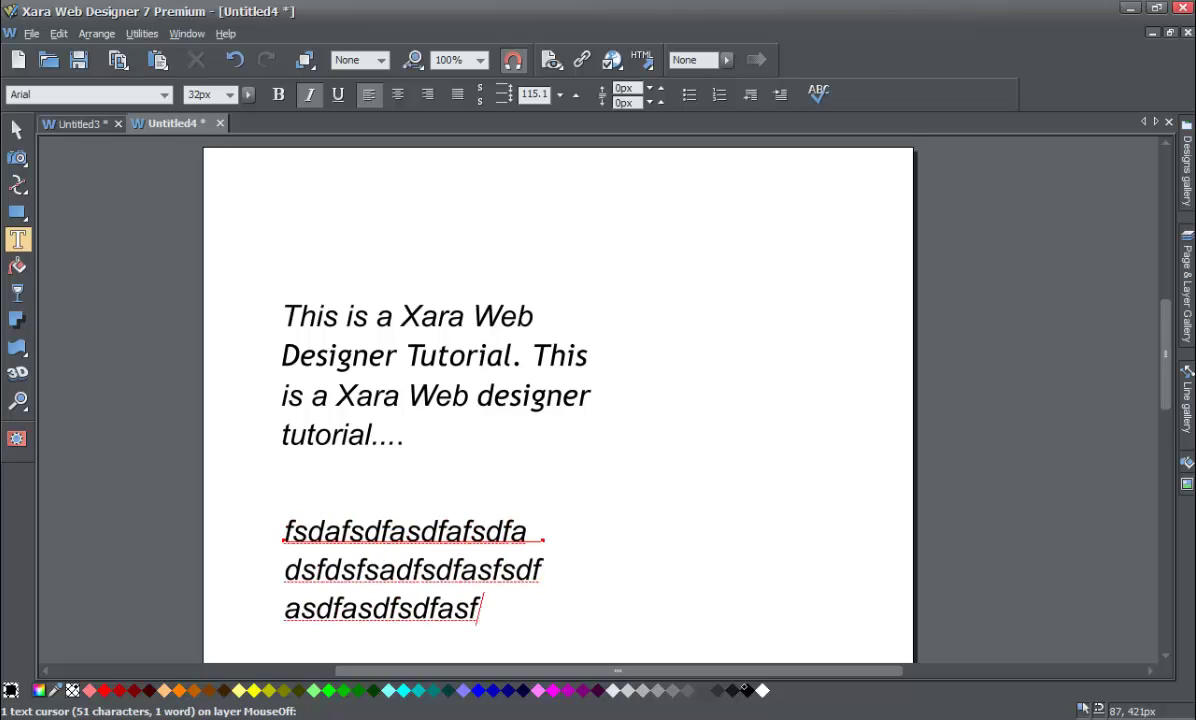
text(dfasdfasdfasdfsadfafdsa)
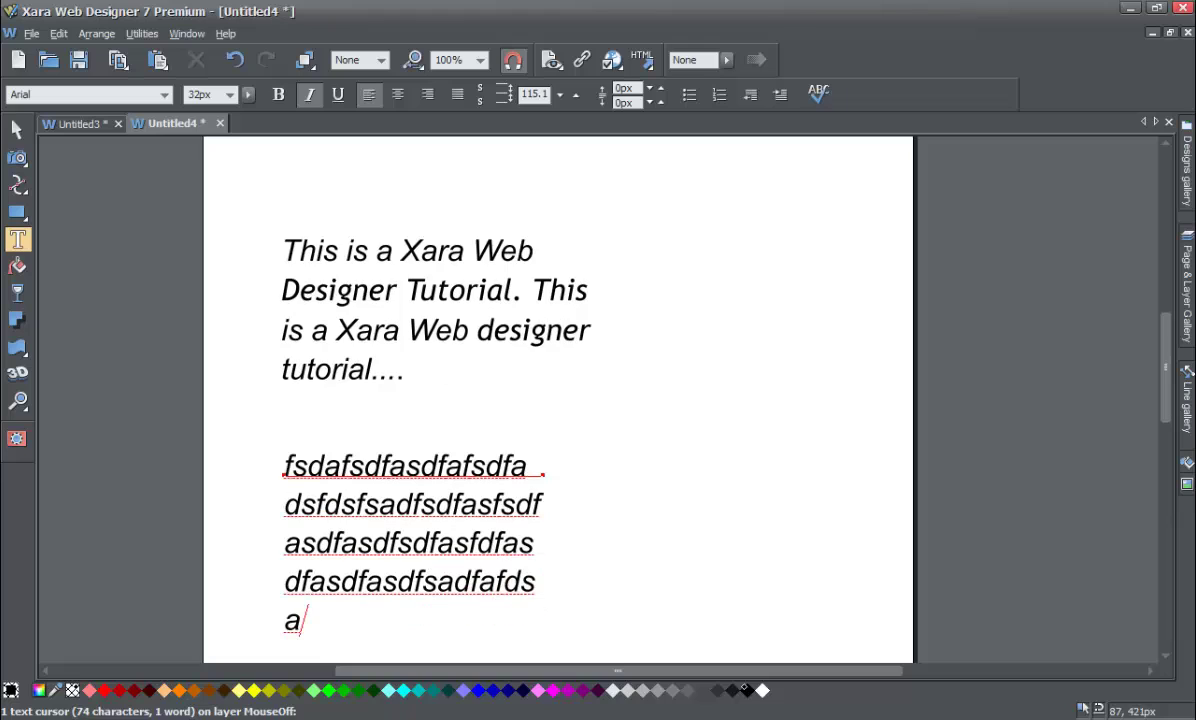
drag(587, 443, 827, 446)
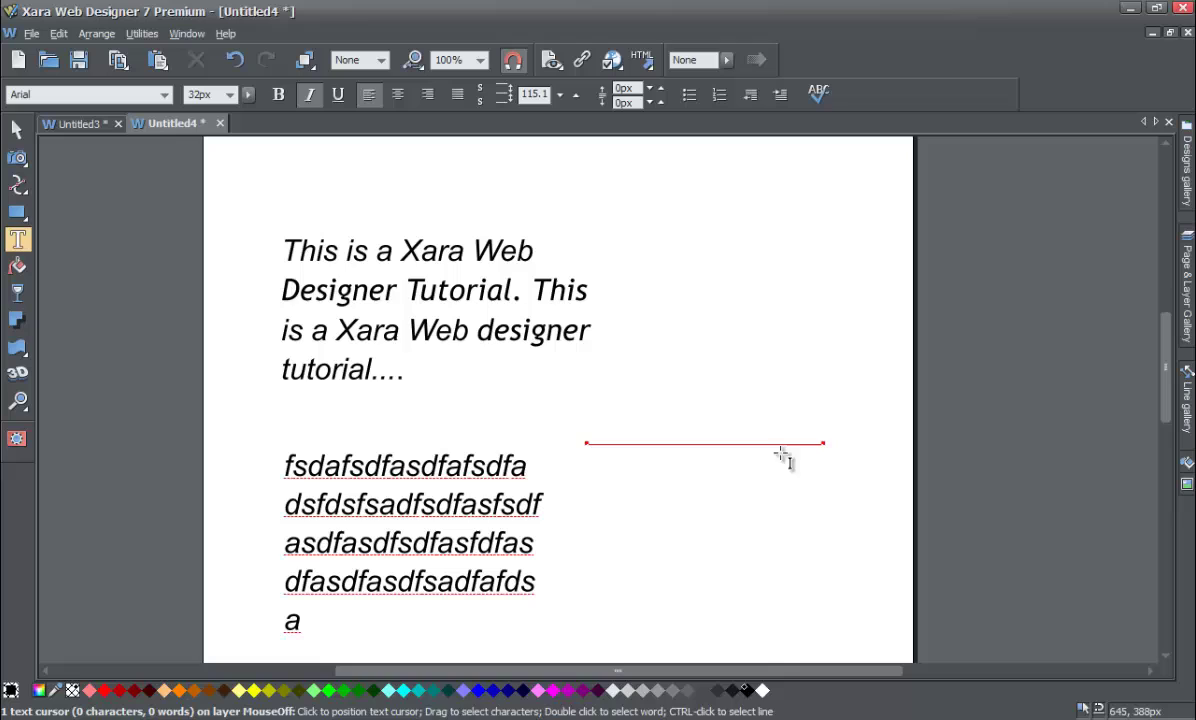
text(vdsfsadfsdfafsdfasfds)
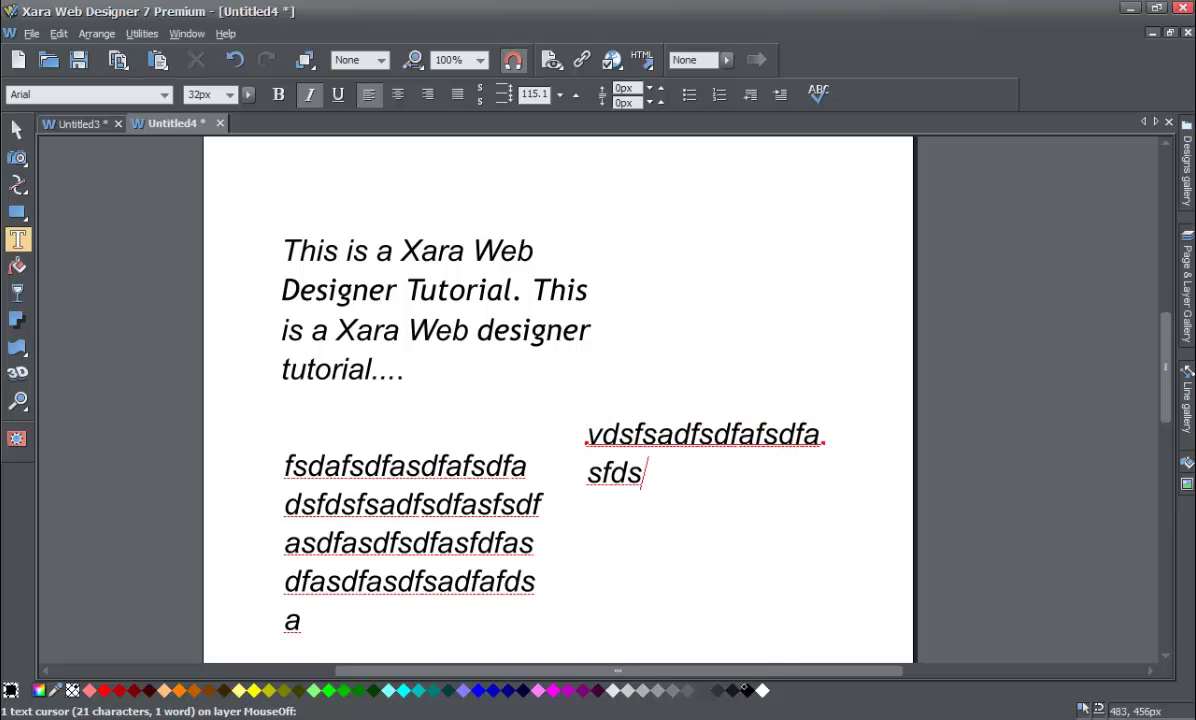
text(fadfsdfadfsdfsadfasfadsfafsdfa)
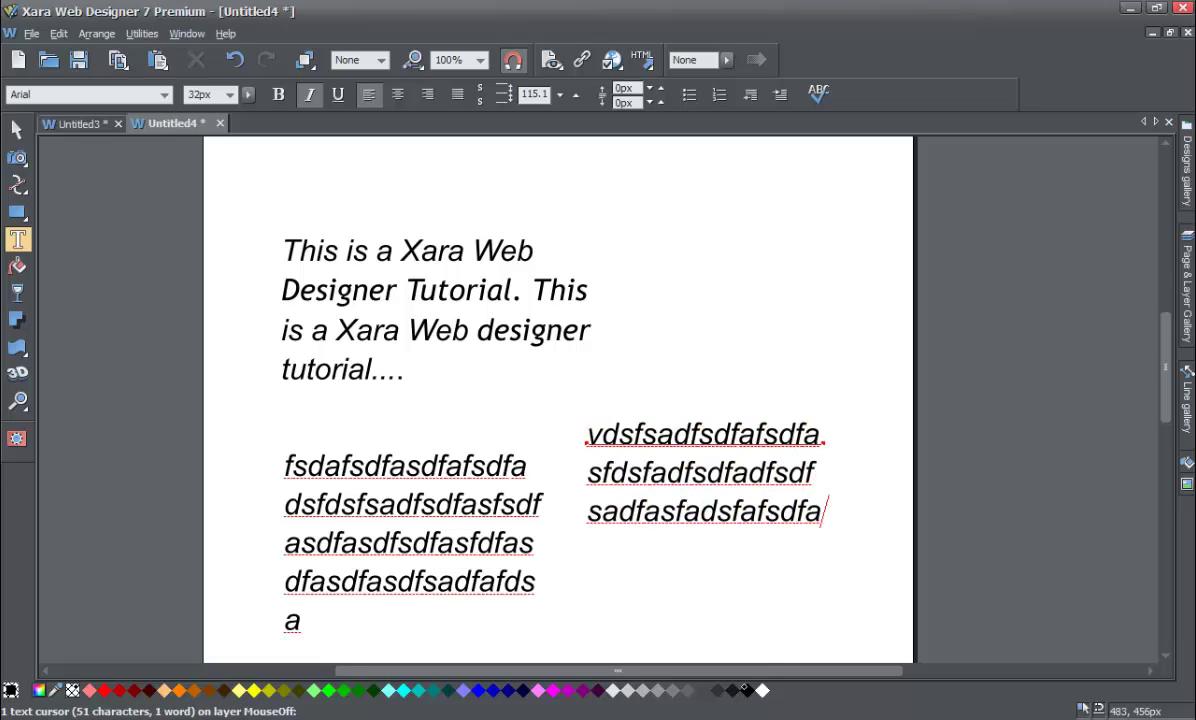
click(545, 338)
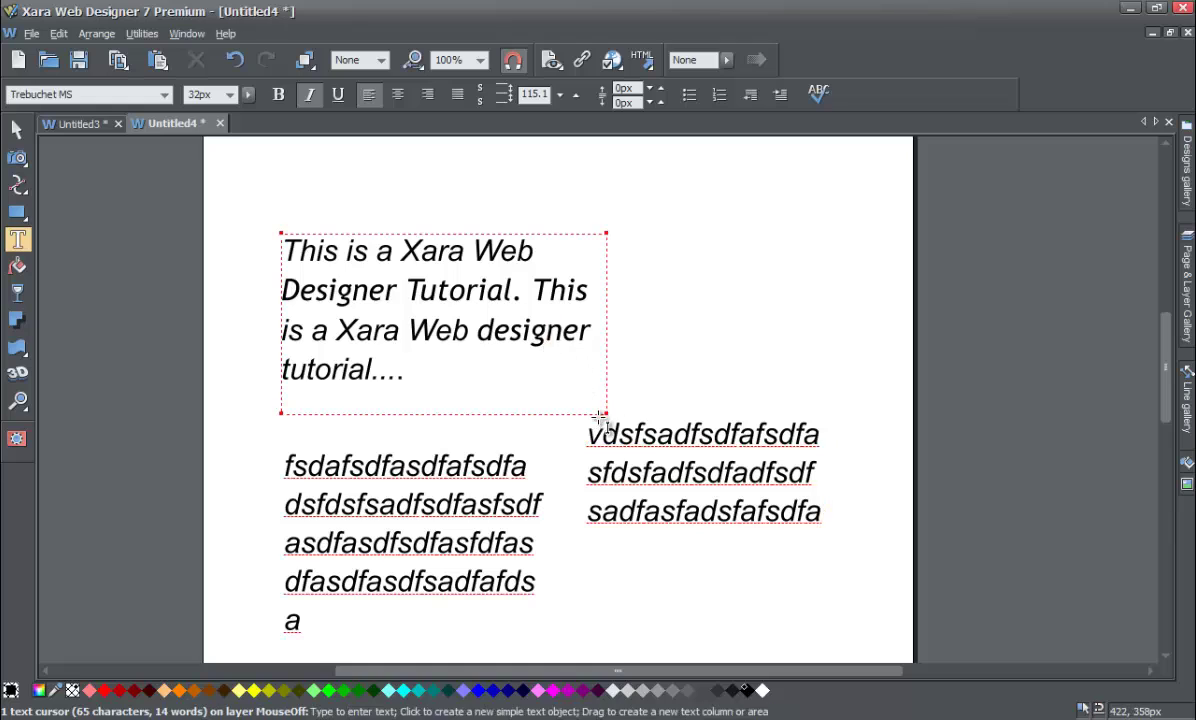
mouse_move(606, 413)
mouse_down()
mouse_move(608, 390)
mouse_move(605, 410)
mouse_up()
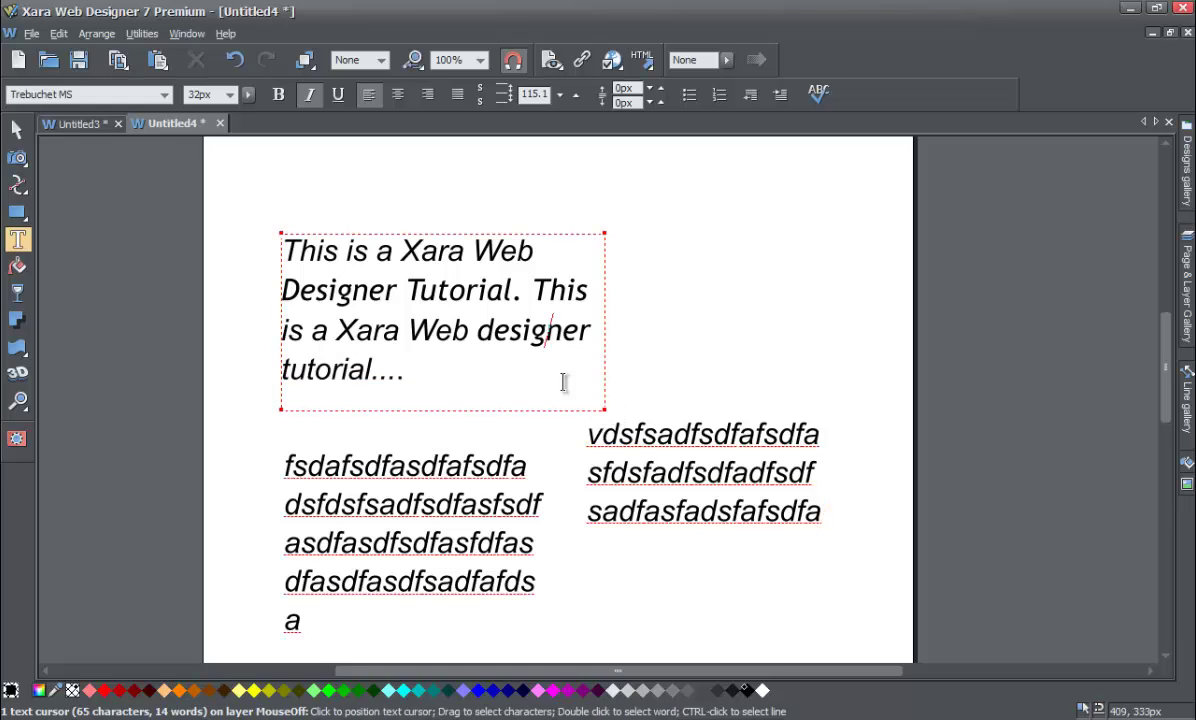
click(489, 373)
text(fdsfdsafsadfdsafaadsfsafadsf)
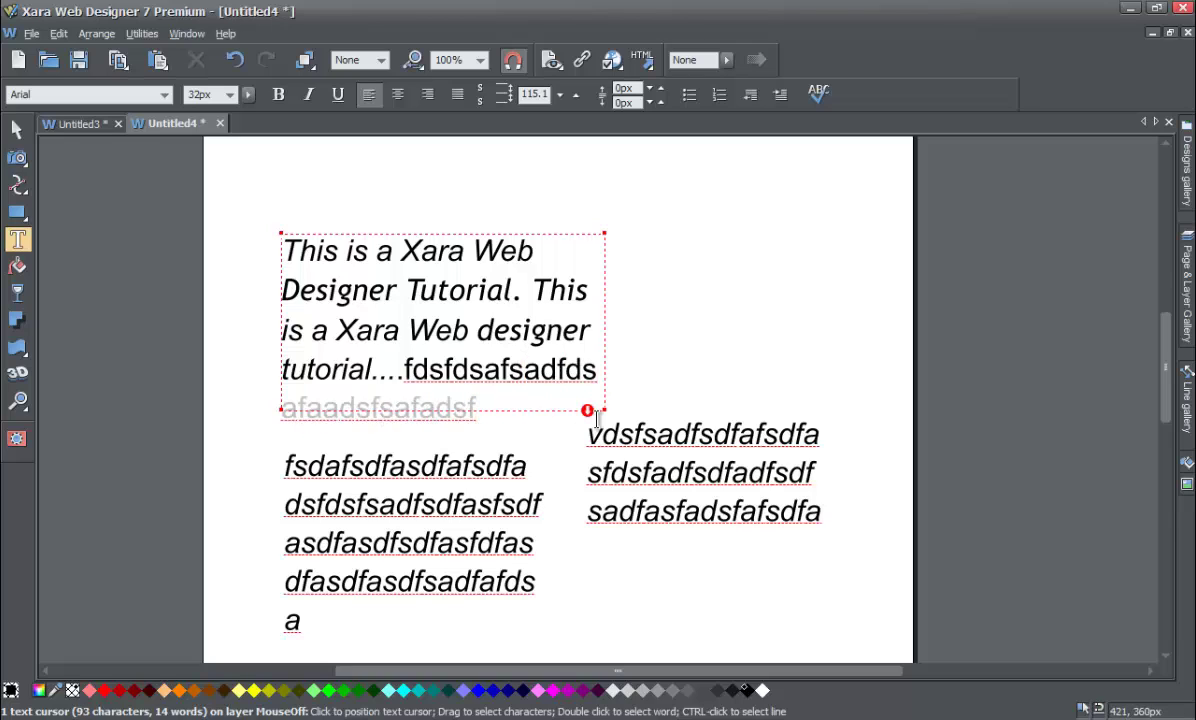
mouse_move(604, 410)
mouse_down()
mouse_move(606, 432)
mouse_move(604, 408)
mouse_up()
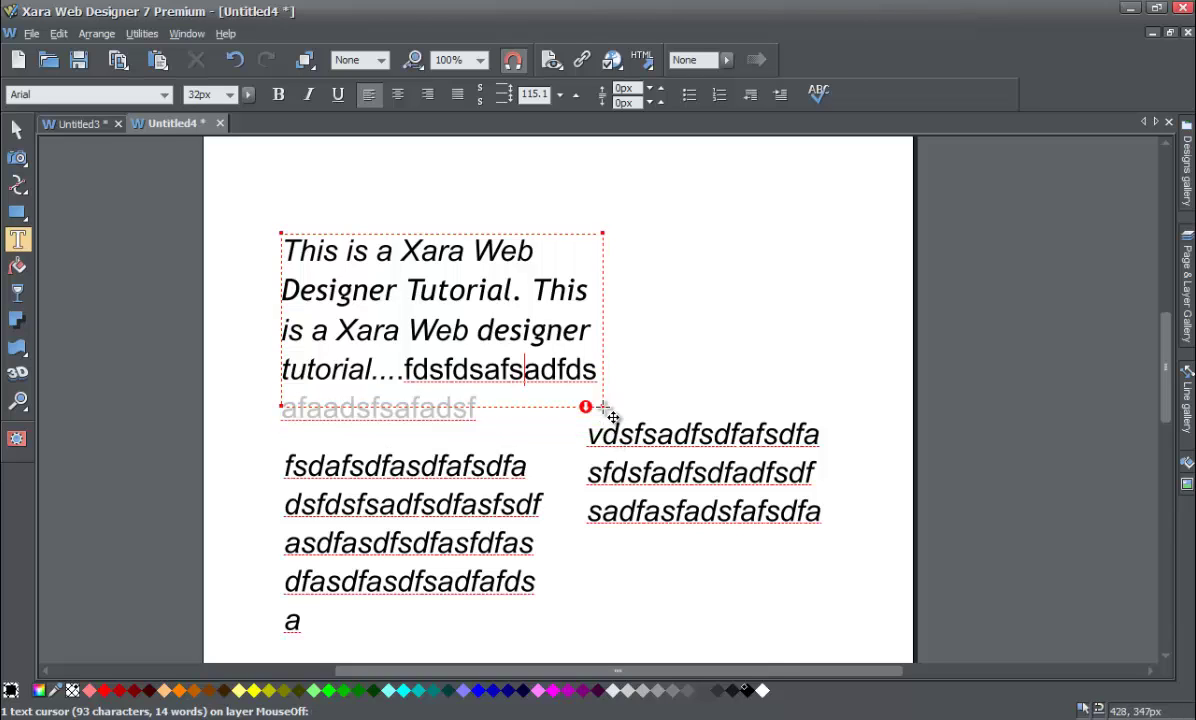
- Start a new text object on the empty page with 8 followed by a raised 5
click(650, 288)
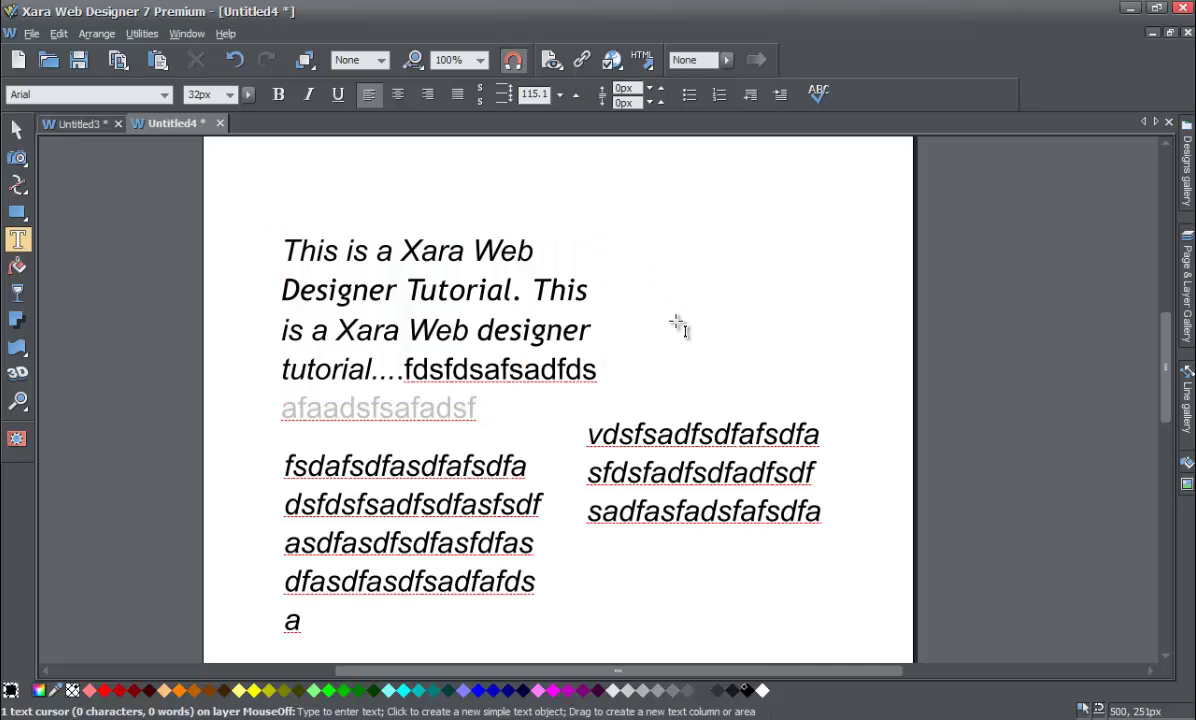
text(8)
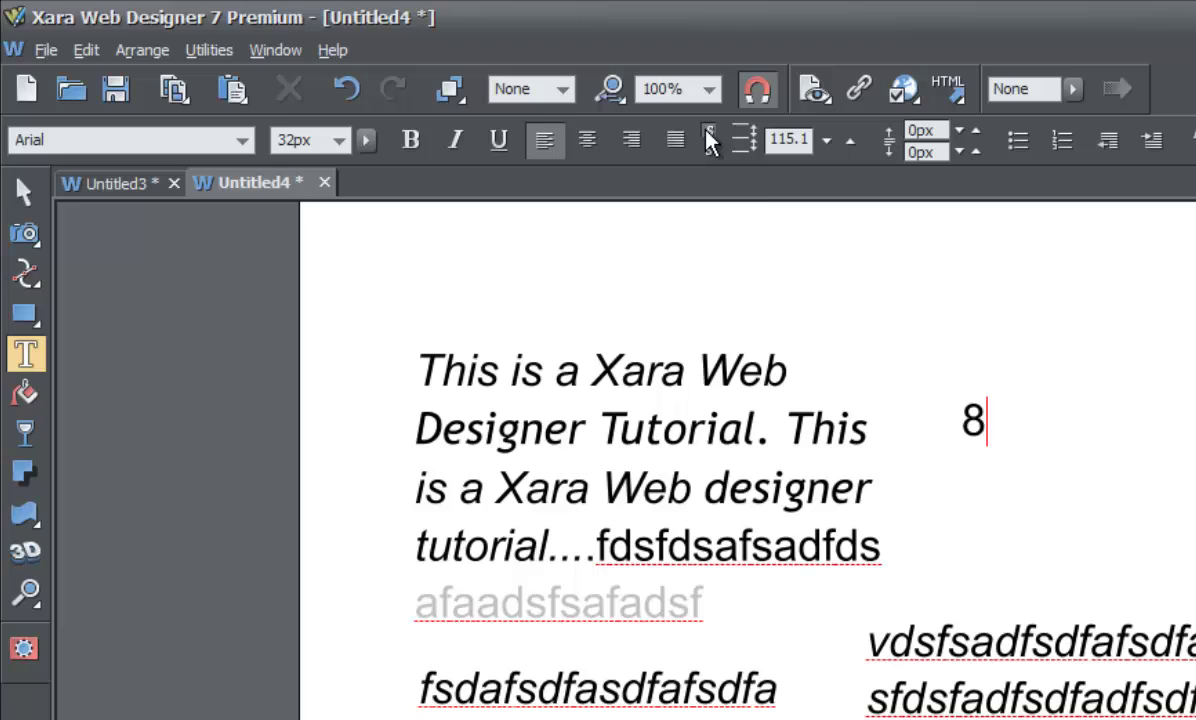
click(710, 140)
text(5)
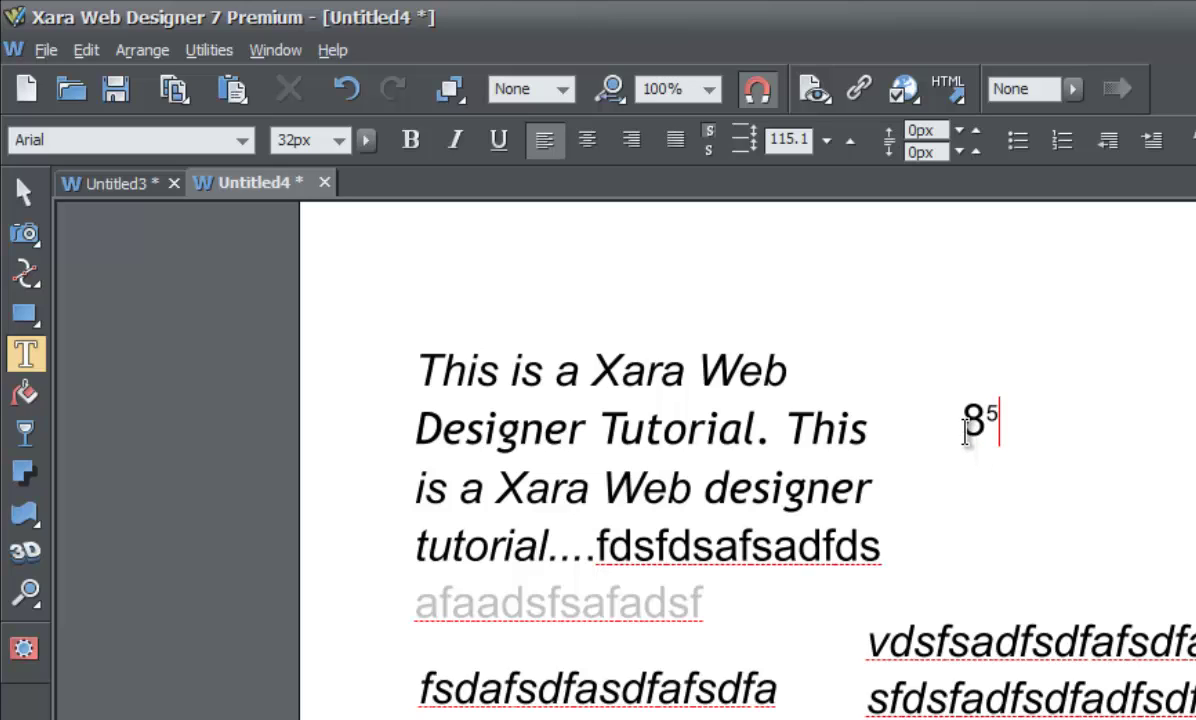
- Delete the raised 5, then undo to restore it and finish the example
drag(972, 421, 1014, 422)
click(999, 420)
drag(990, 417, 996, 420)
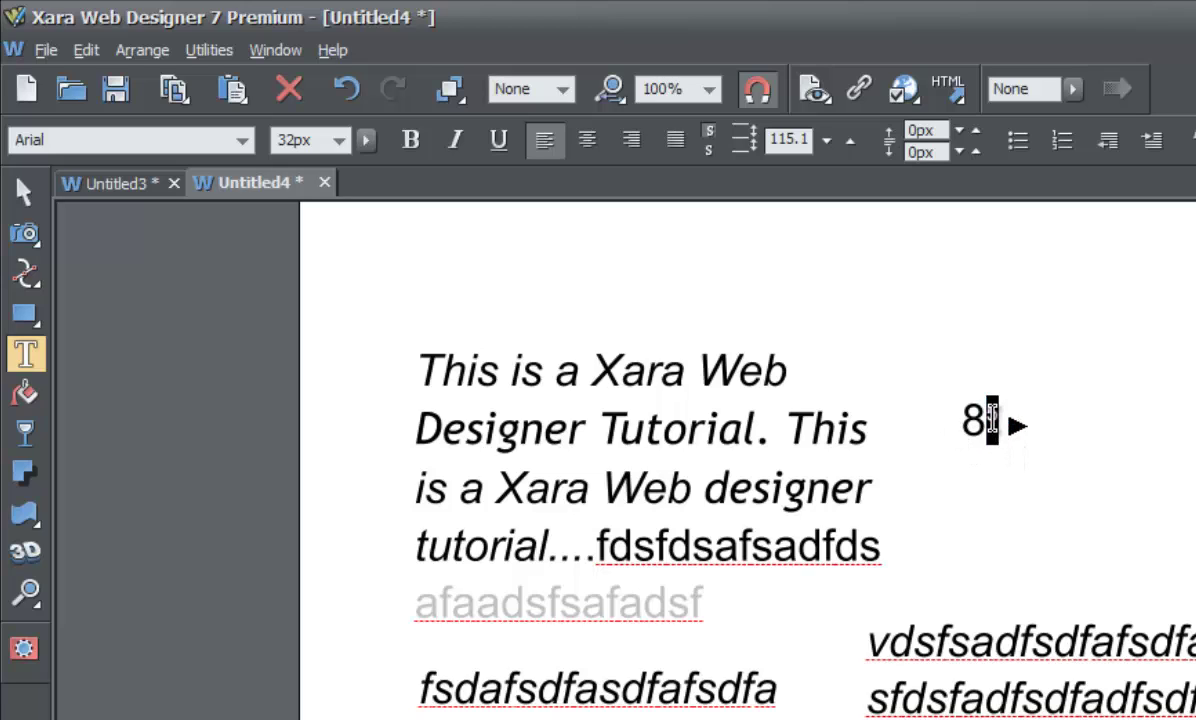
key(Delete)
double_click(993, 420)
click(993, 420)
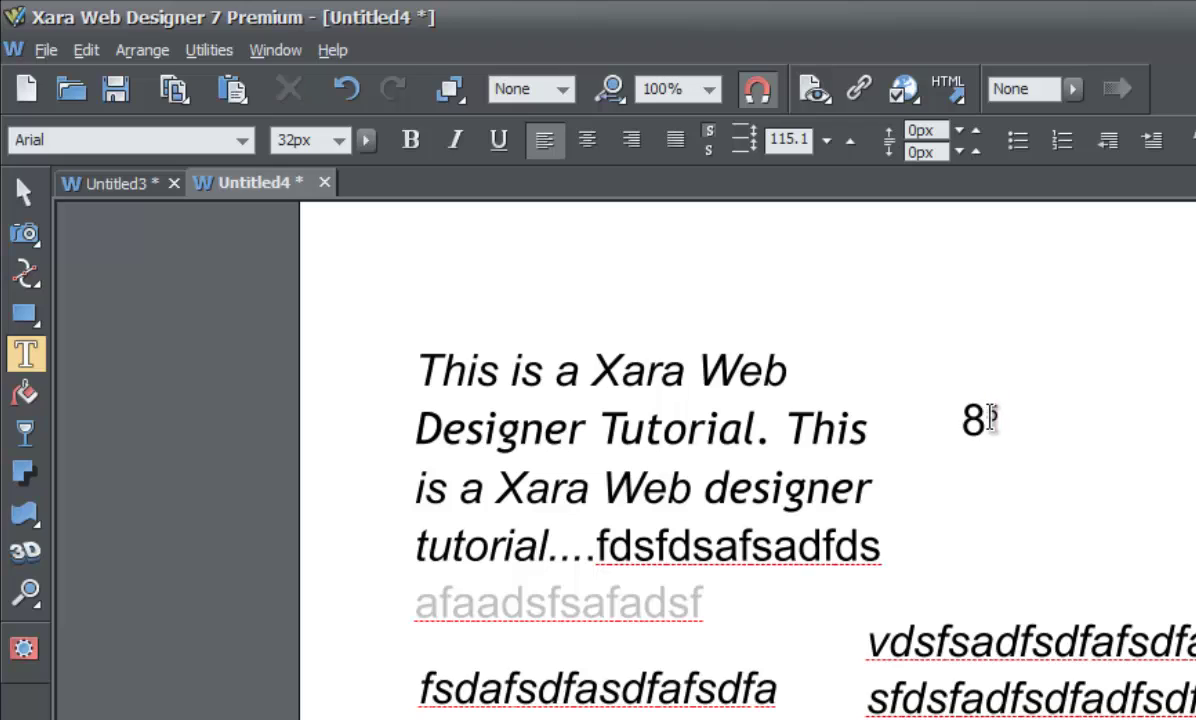
key(ctrl+z)
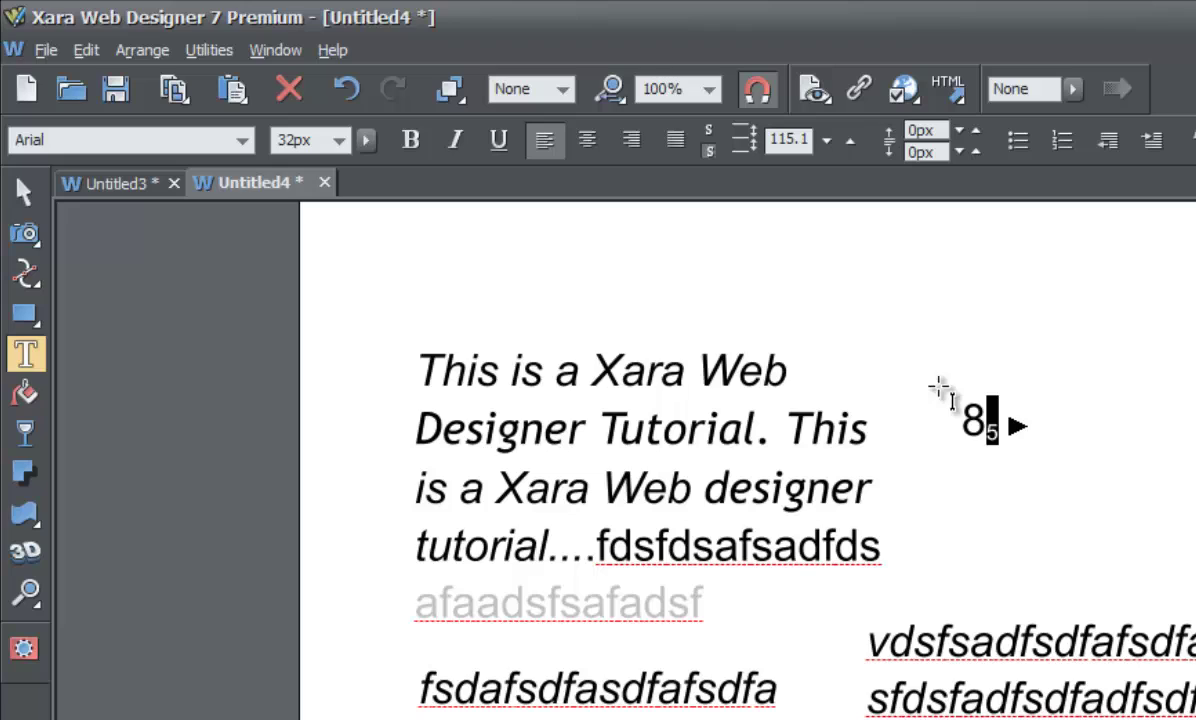
click(996, 432)
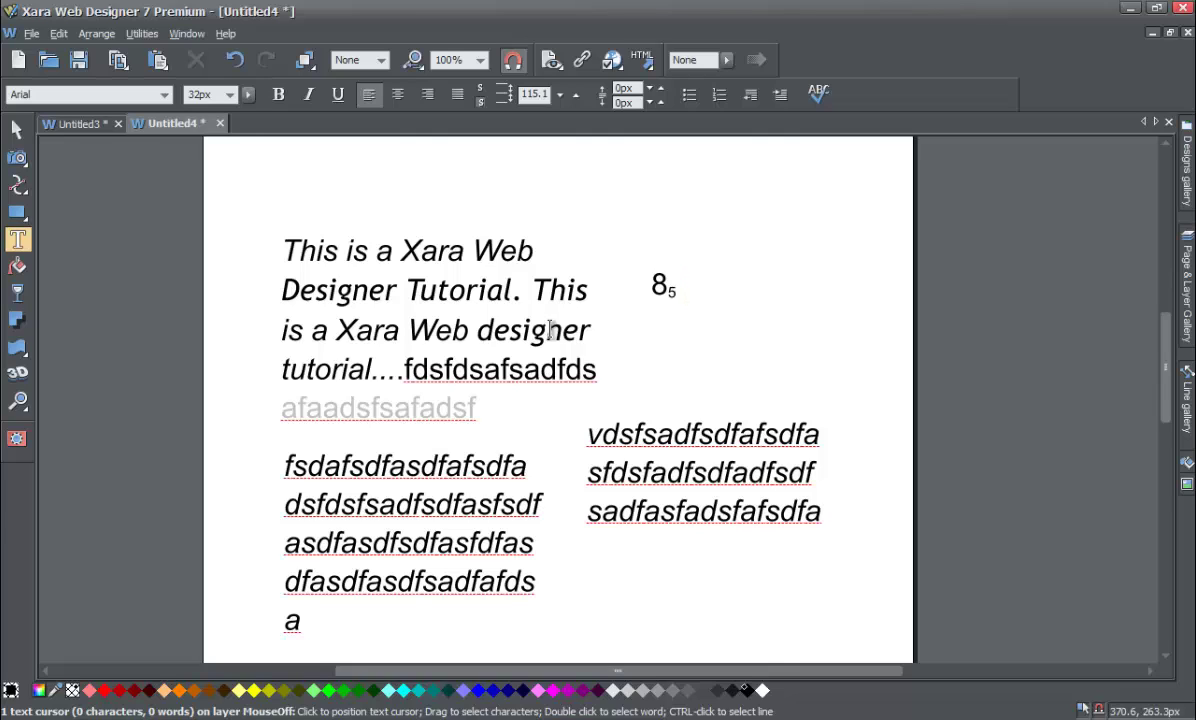
- Try bullets on the right text block, then undo them
drag(588, 430, 825, 532)
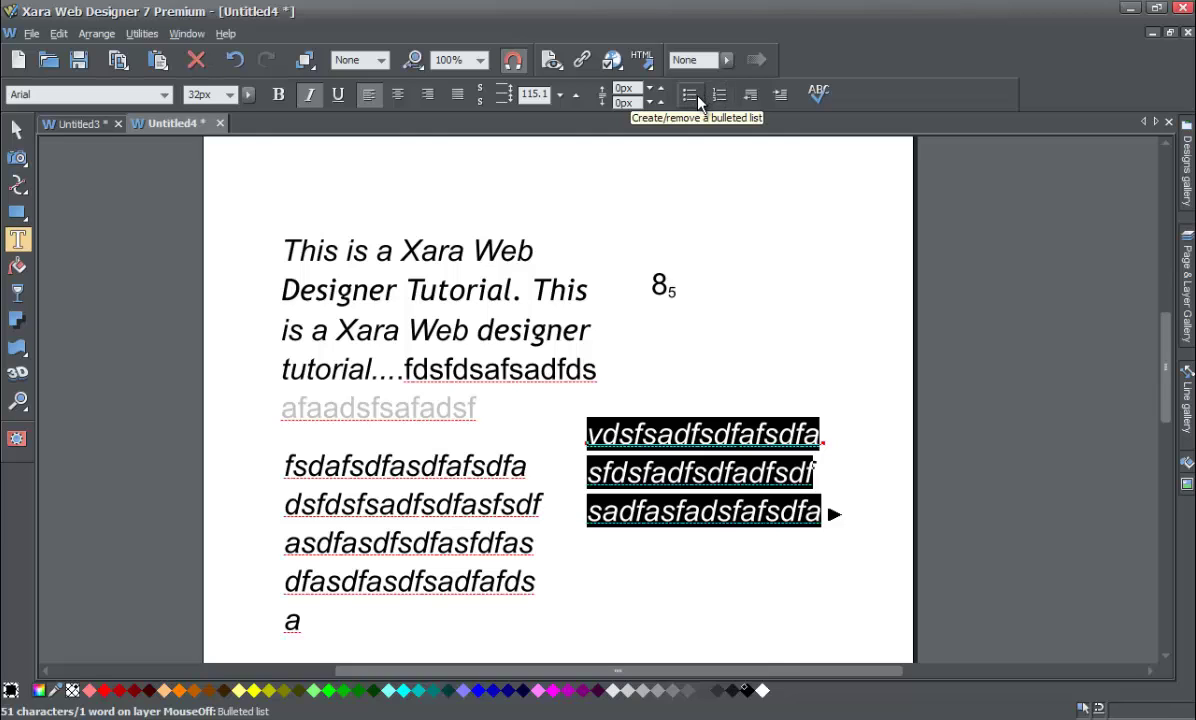
click(696, 97)
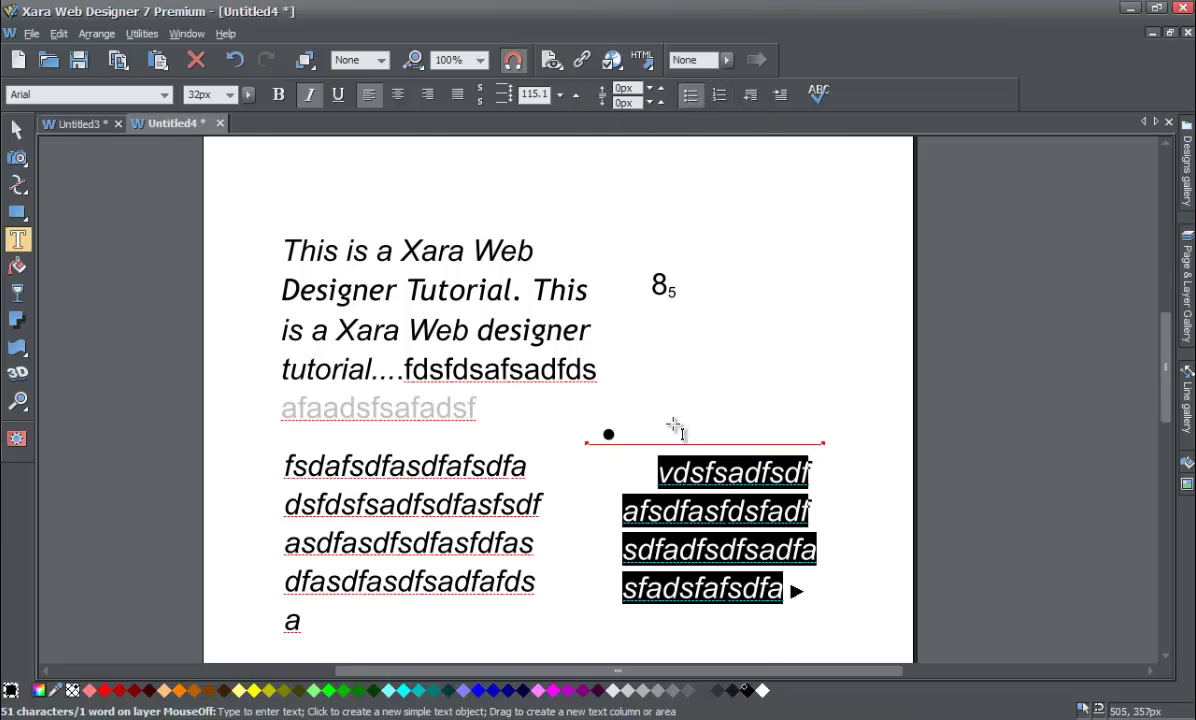
click(665, 466)
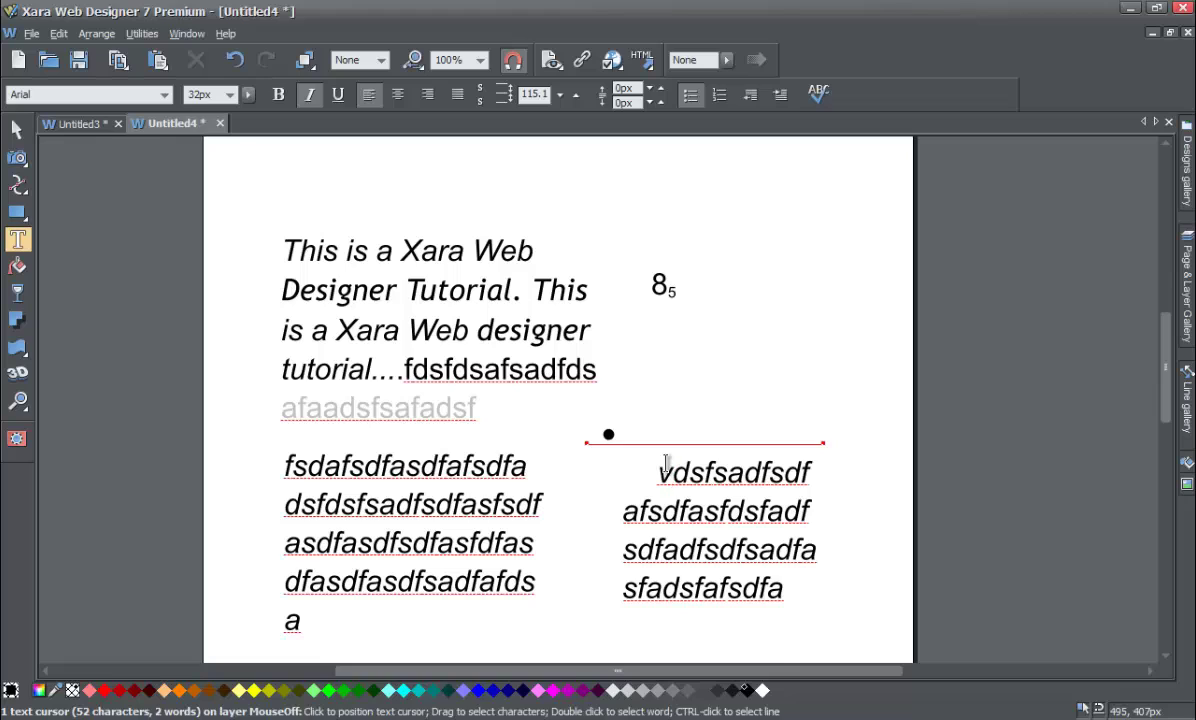
key(ctrl+z)
- Make the tutorial paragraph a bulleted list and widen its frame
click(522, 393)
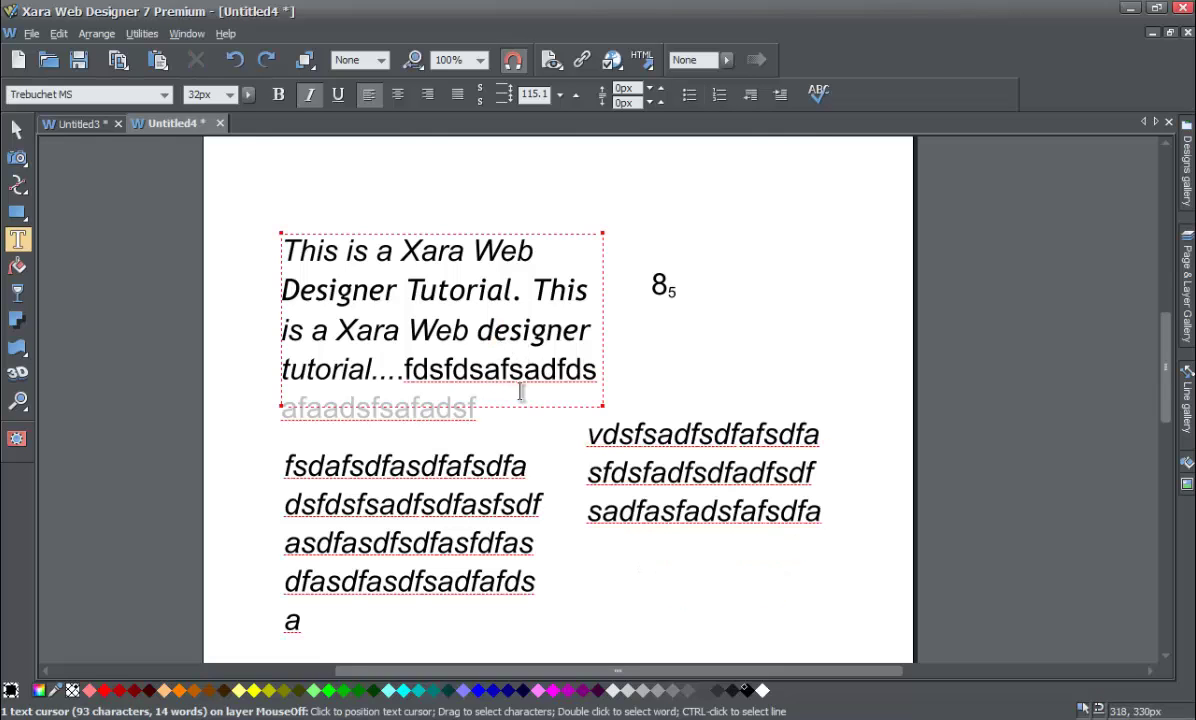
drag(520, 393, 241, 219)
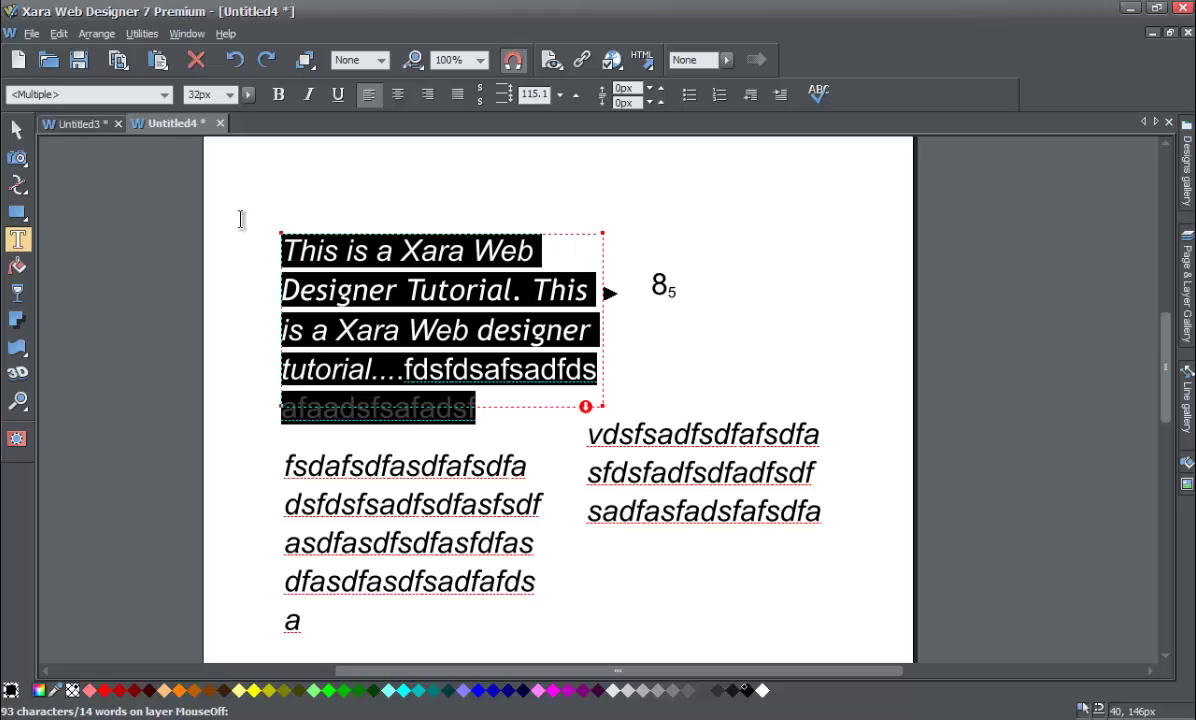
click(688, 97)
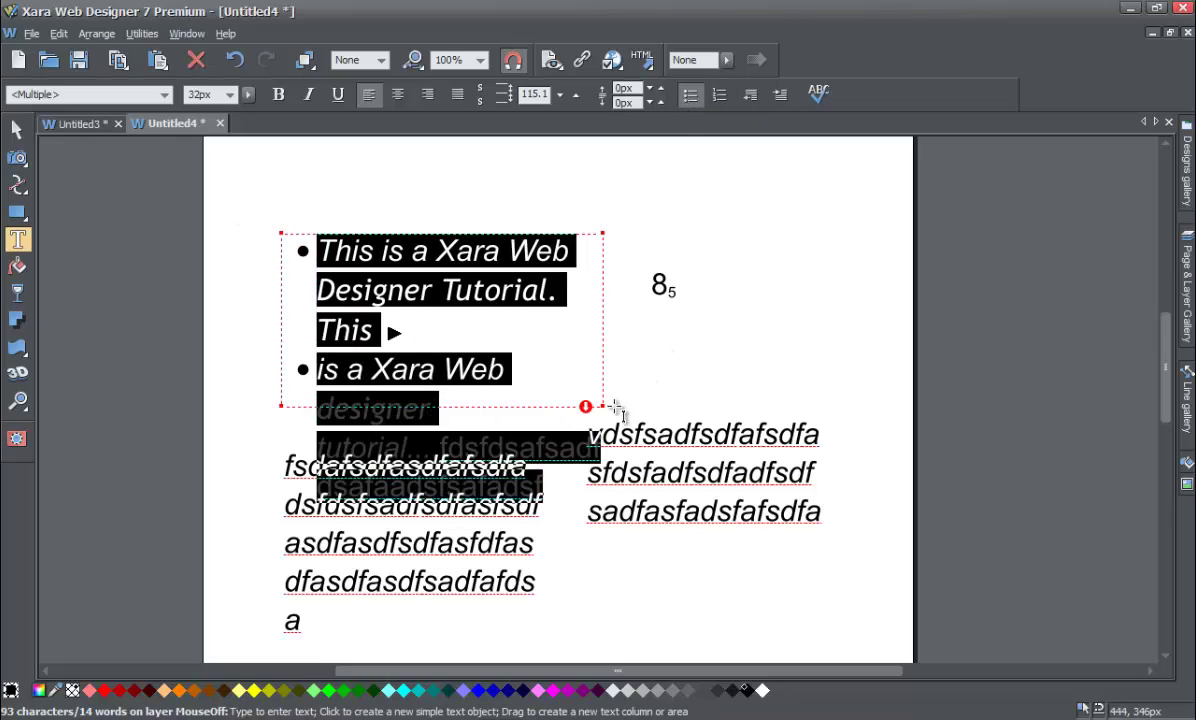
drag(608, 407, 690, 440)
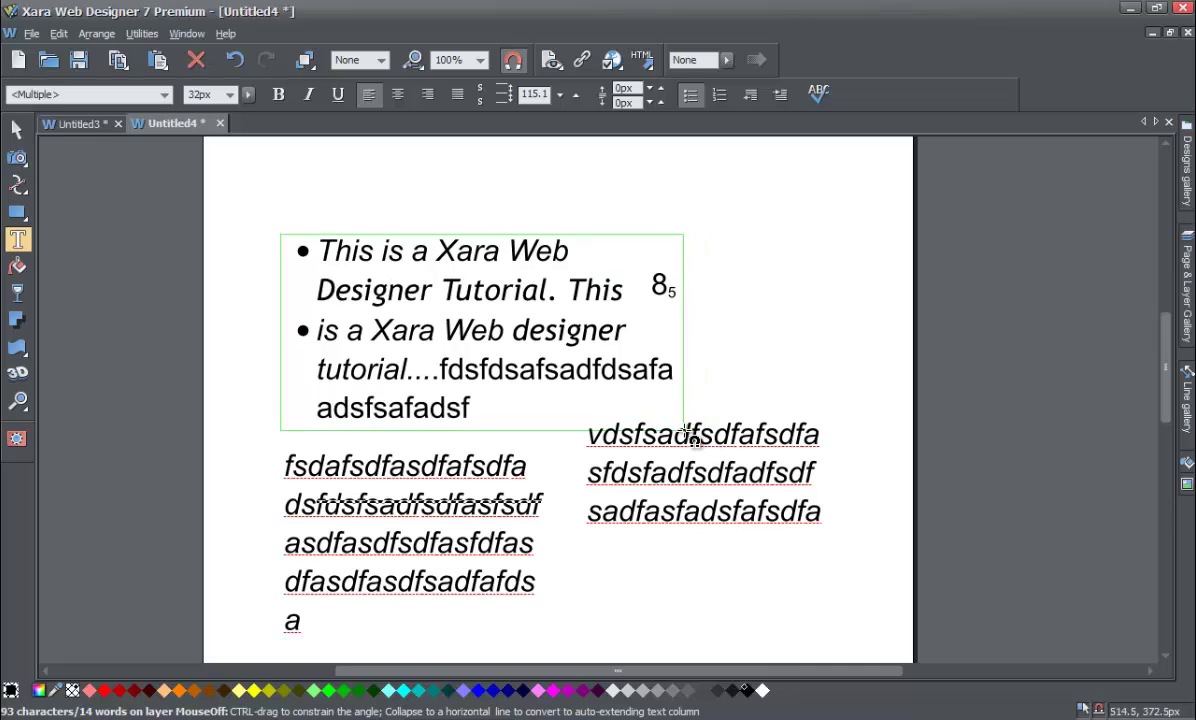
- Move the bulleted list up and left, then select all its text
click(16, 130)
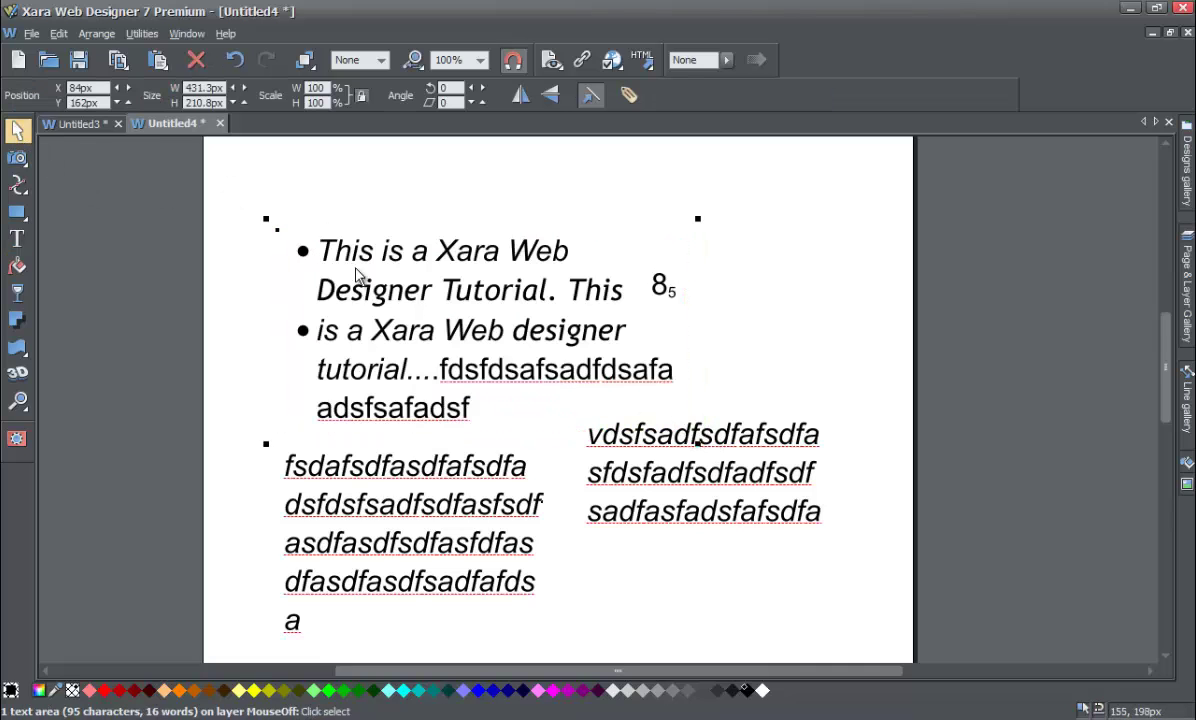
drag(357, 274, 324, 228)
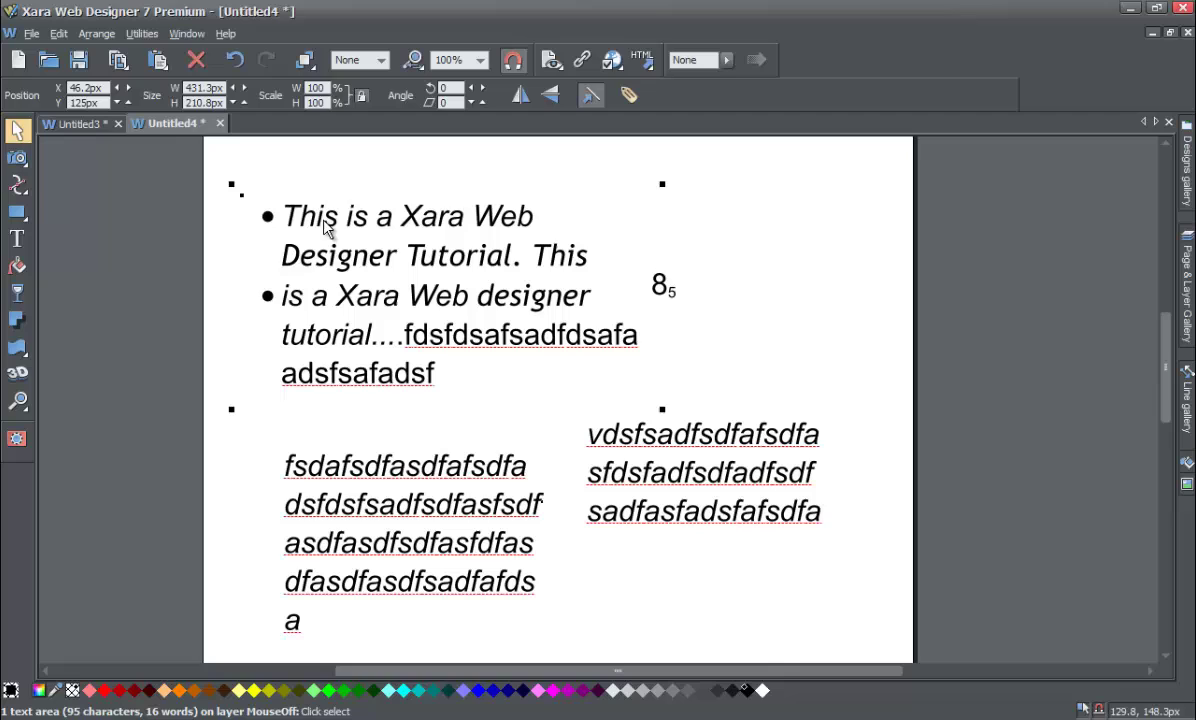
double_click(323, 222)
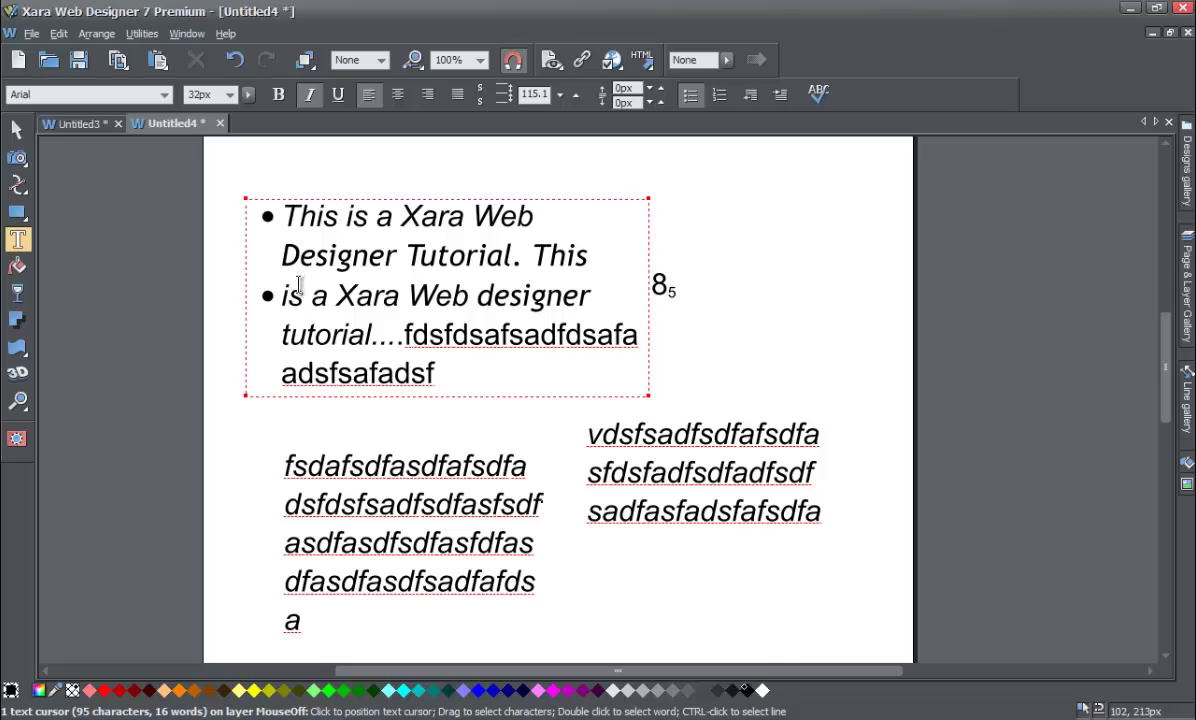
drag(434, 368, 505, 178)
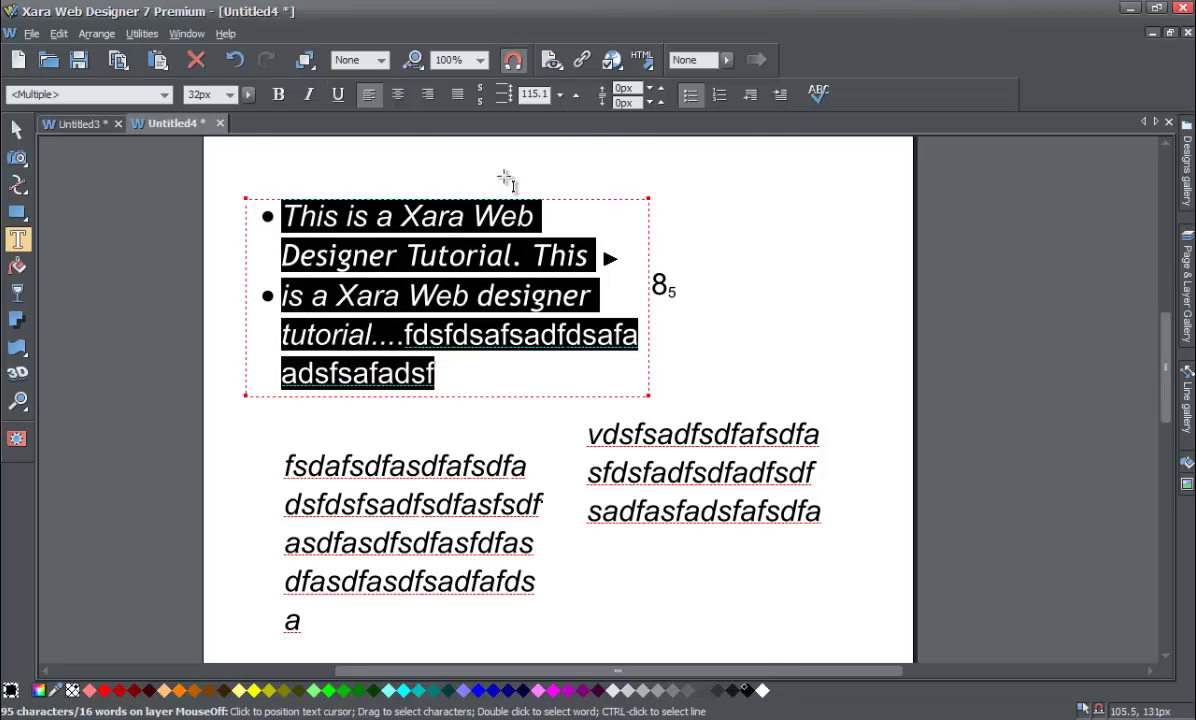
- Switch the bullets to a numbered list and make its frame taller
click(721, 95)
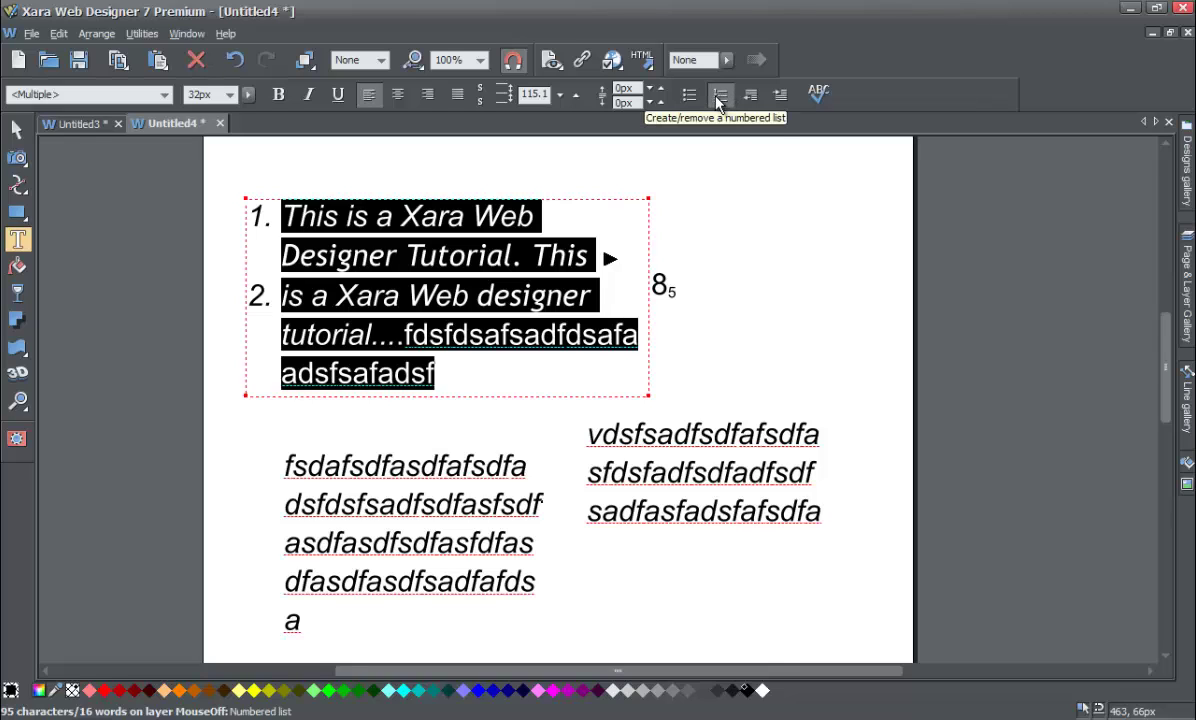
click(585, 268)
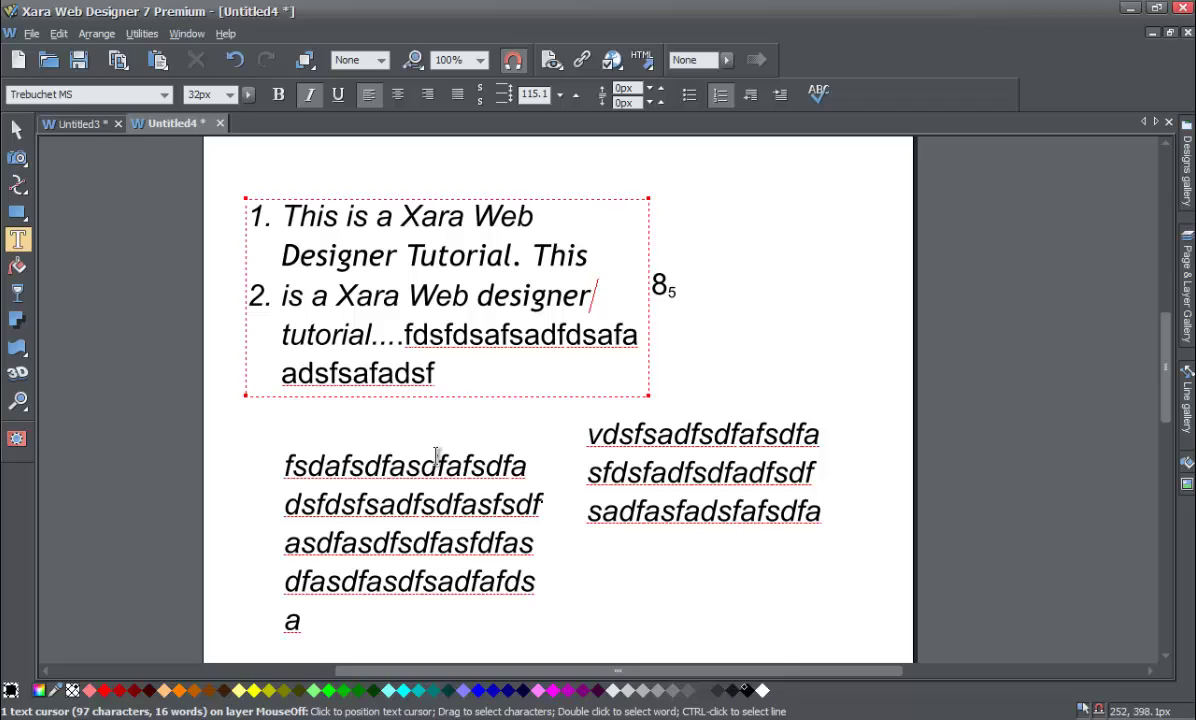
drag(648, 395, 645, 433)
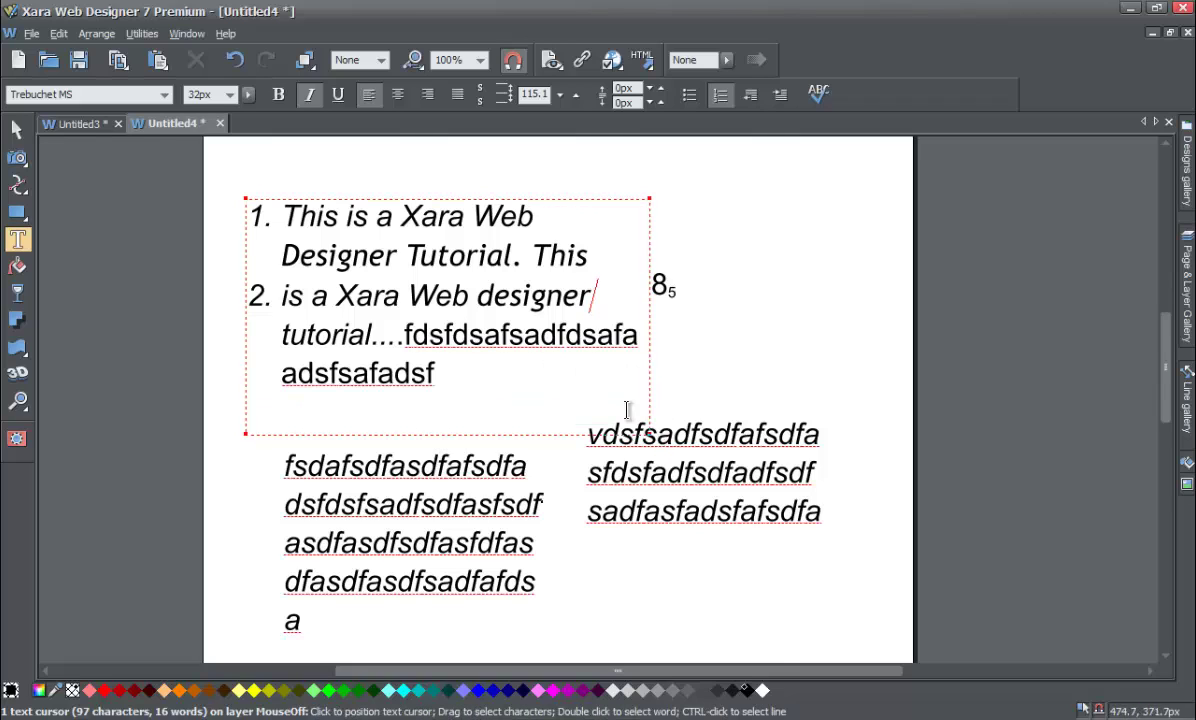
- Indent item 2 as a sub-item, then outdent it back to the top level
click(267, 299)
click(268, 300)
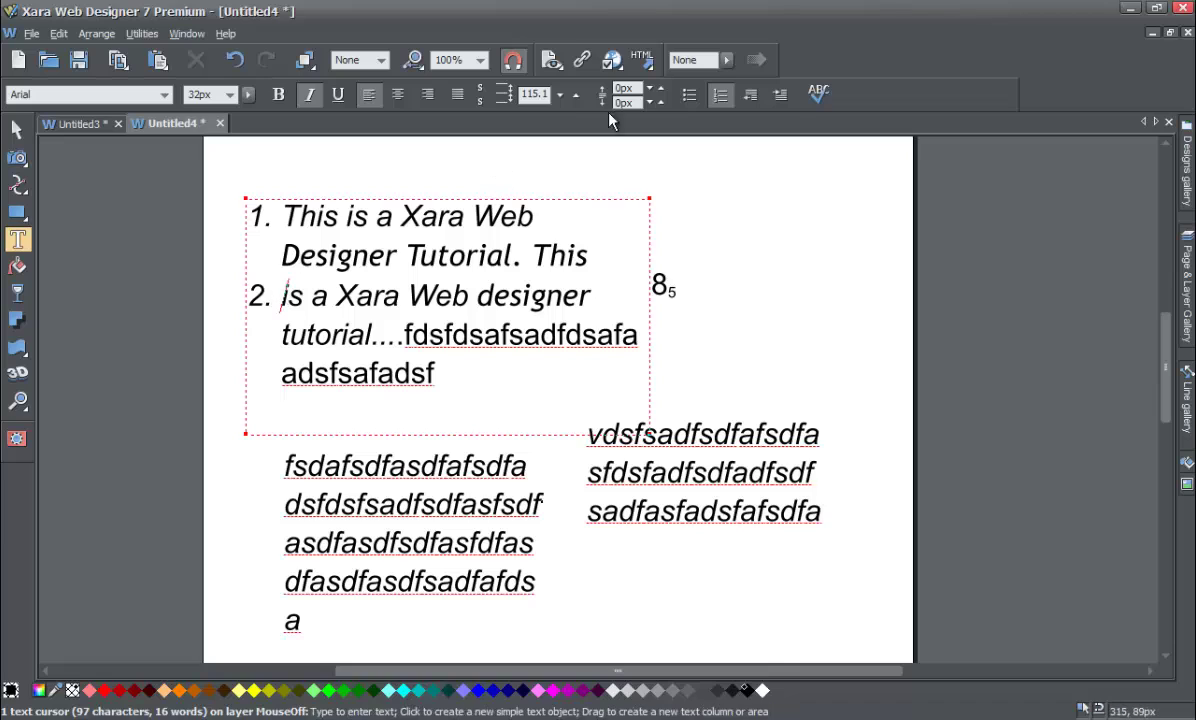
click(779, 95)
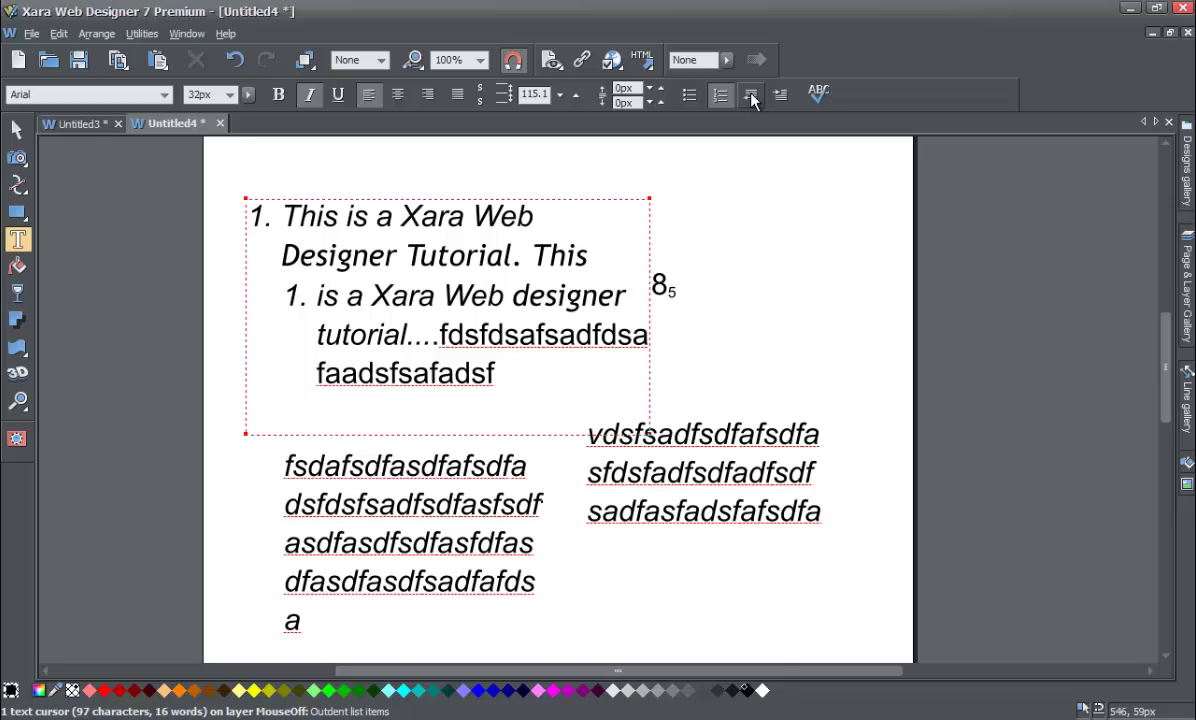
click(752, 97)
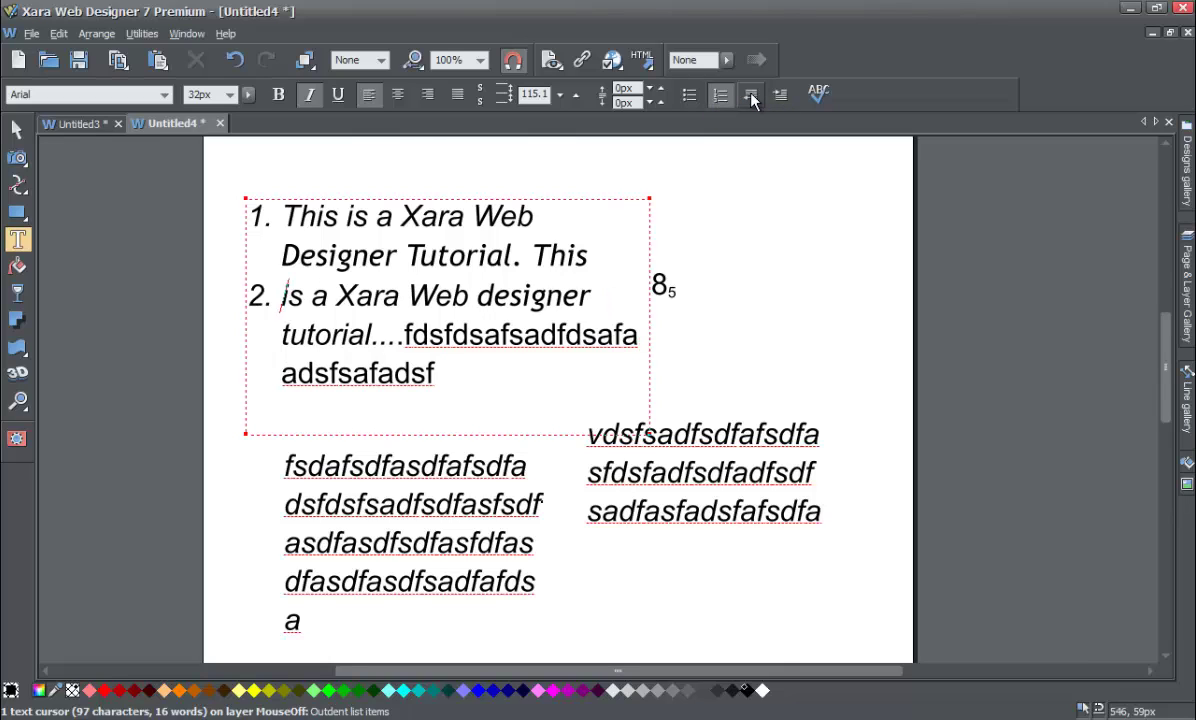